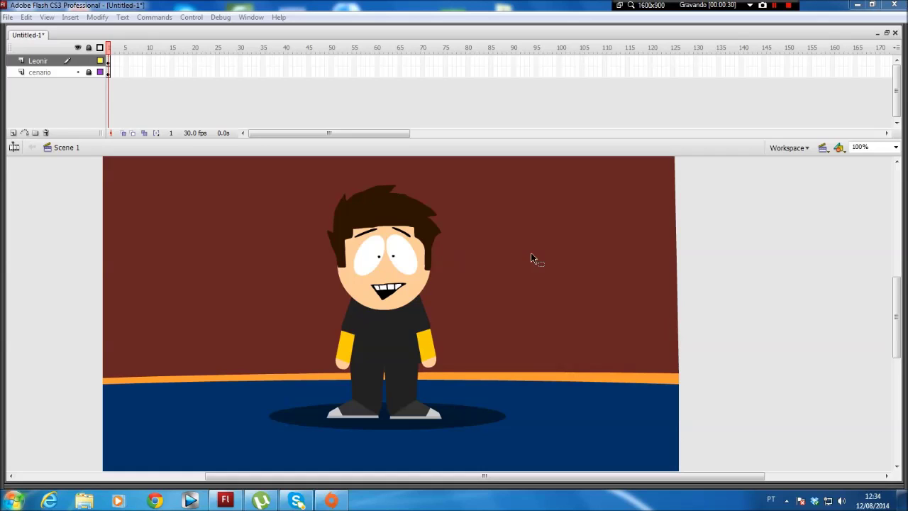
- Shift the character slightly on the stage and look over its instance properties and the document properties
left_click_drag(404, 294, 386, 271)
mouse_move(389, 303)
left_mouse_down()
mouse_move(410, 283)
mouse_move(397, 287)
left_mouse_up()
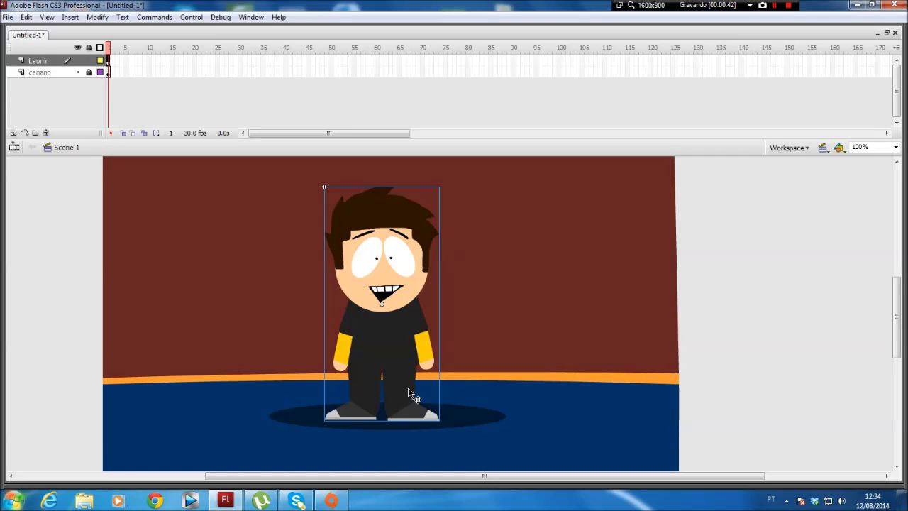
mouse_move(77, 487)
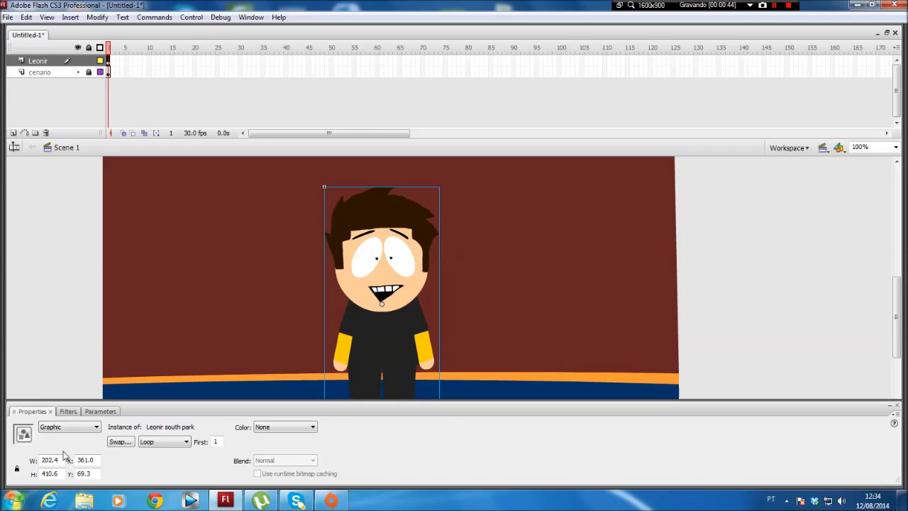
left_click(53, 292)
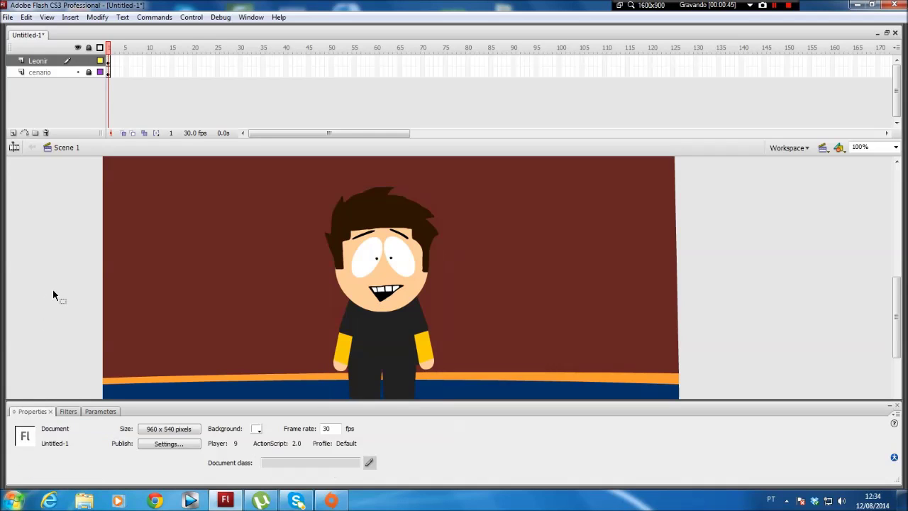
key("ctrl+F3")
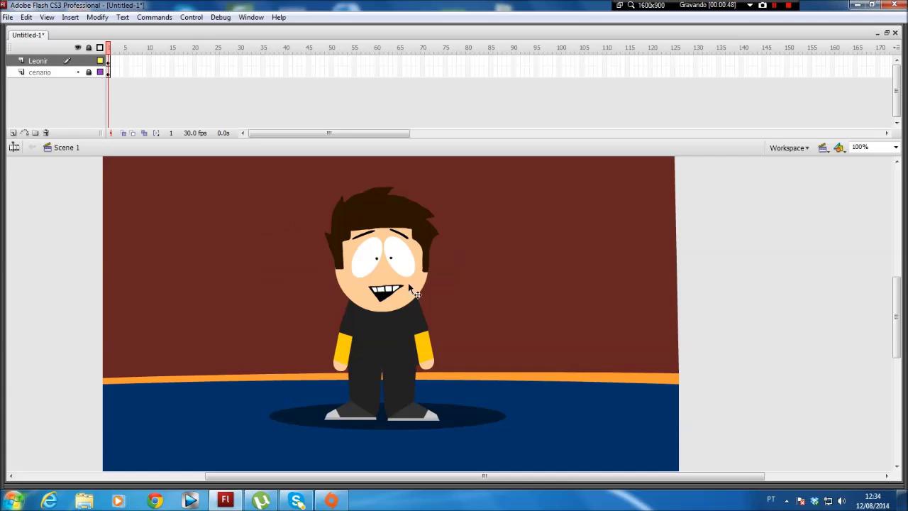
- Open the character's graphic symbol for editing and enlarge the timeline to show its body-part layers
left_click_drag(411, 300, 387, 291)
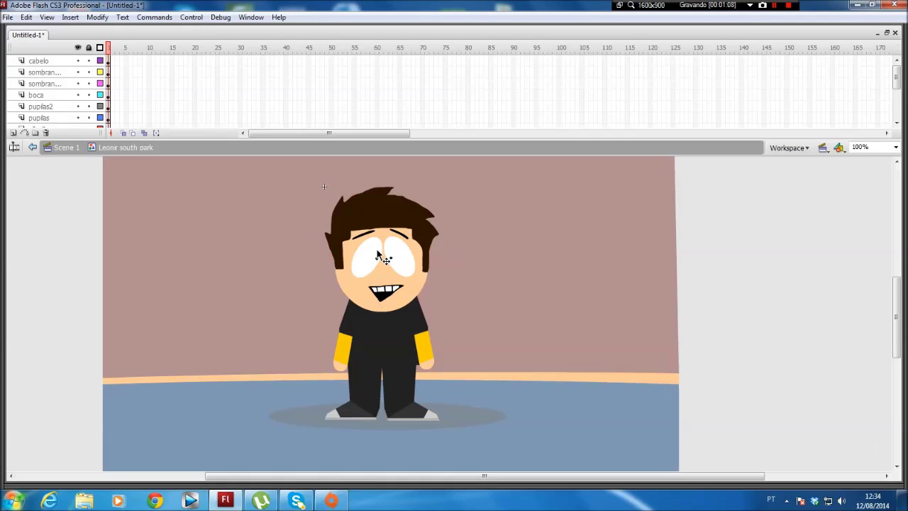
double_click(380, 257)
left_click_drag(258, 150, 256, 312)
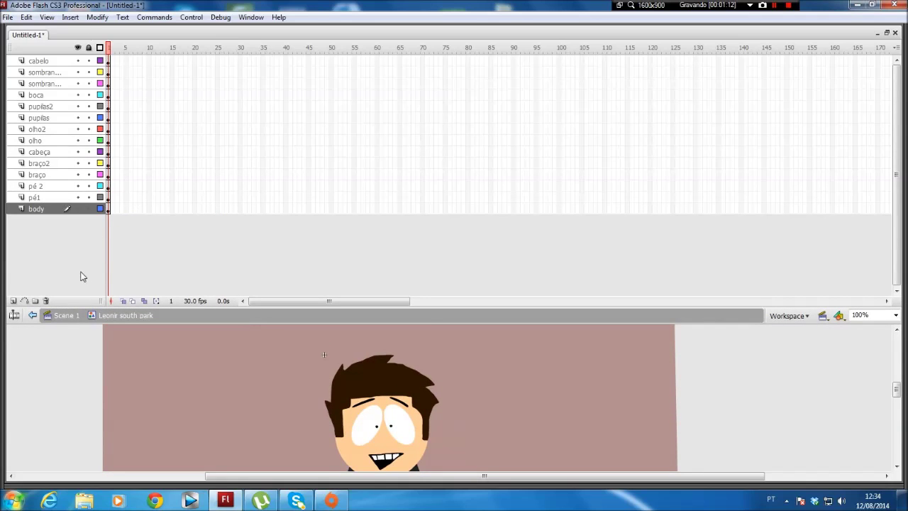
scroll(350, 362, "down", 1)
left_click_drag(371, 323, 362, 221)
scroll(296, 255, "up", 3)
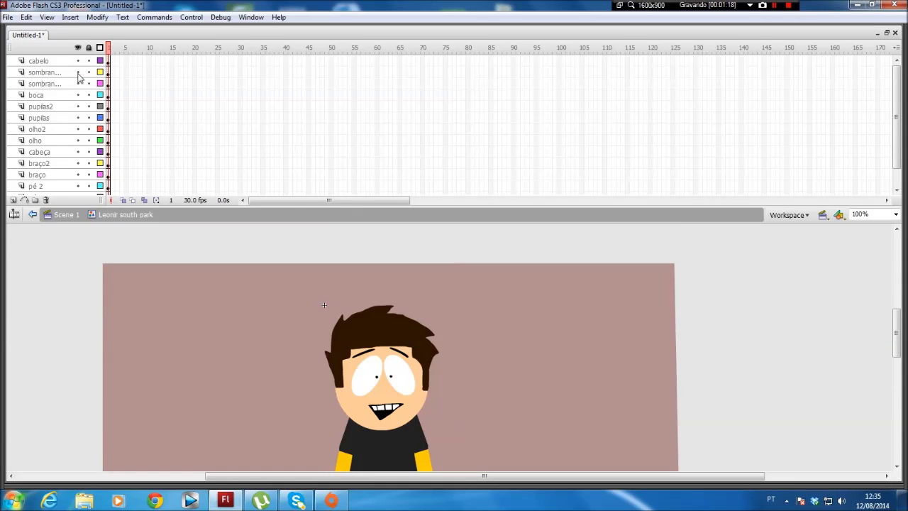
- Toggle the visibility of the eyebrow, mouth, pupil, eye, head and arm layers to identify which body part each one holds
left_click(78, 83)
left_click(78, 83)
left_click(78, 94)
left_click(78, 95)
left_click(78, 94)
left_click(78, 94)
left_click(78, 106)
left_click(78, 106)
left_click(78, 117)
left_click(78, 129)
left_click(78, 128)
left_click(78, 152)
left_click(78, 152)
left_click(78, 152)
left_click(78, 152)
left_click(78, 152)
left_click(78, 152)
left_click(78, 152)
left_click(78, 163)
left_click(78, 163)
left_click_drag(217, 207, 213, 315)
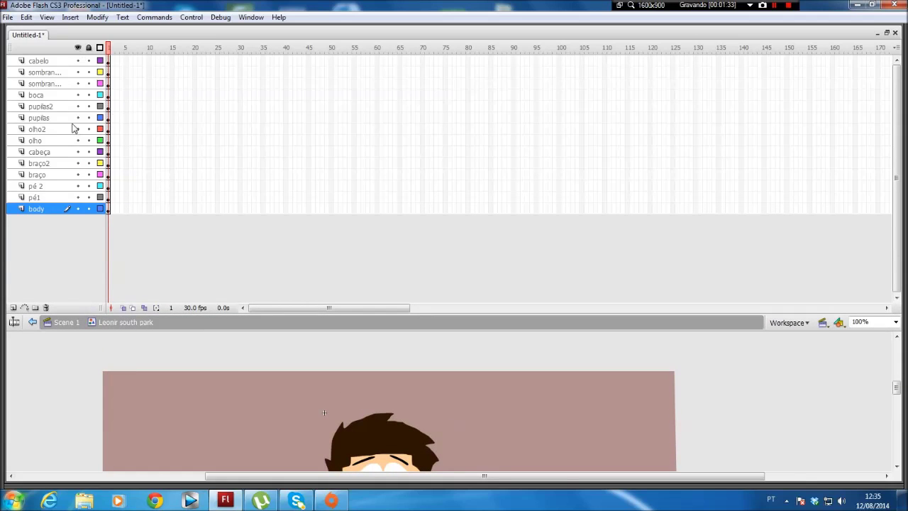
- Select the head pieces without the arms to identify their layers, and lock the braço2, braço, pé 2, pé1 and body layers
left_click_drag(481, 313, 457, 115)
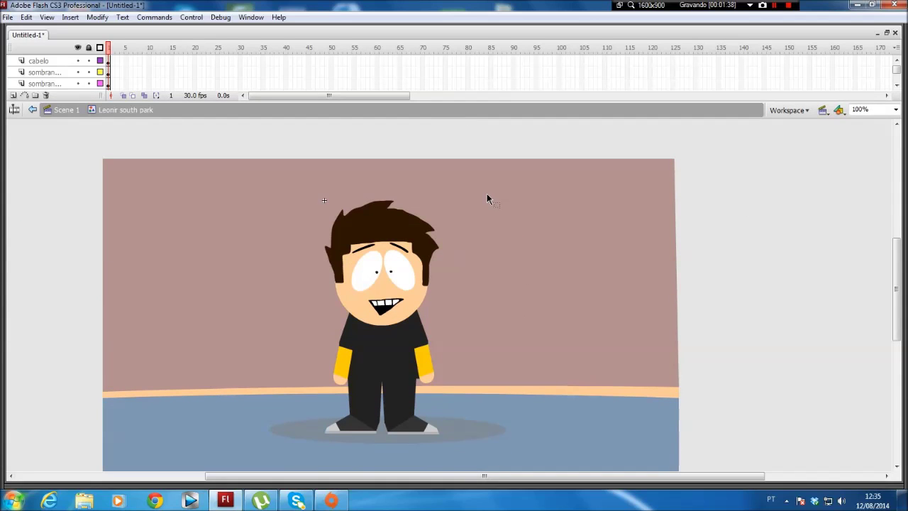
left_click_drag(474, 177, 314, 311)
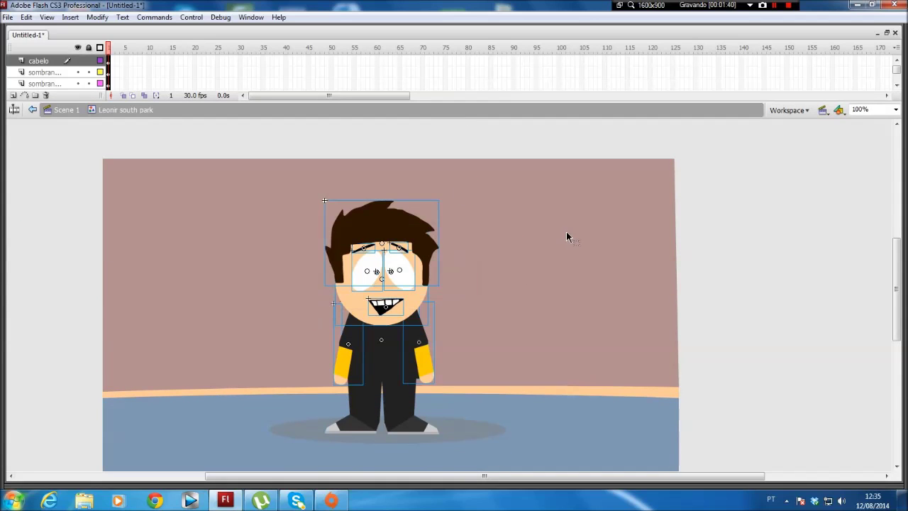
left_click(425, 352, "shift")
left_click(348, 362, "shift")
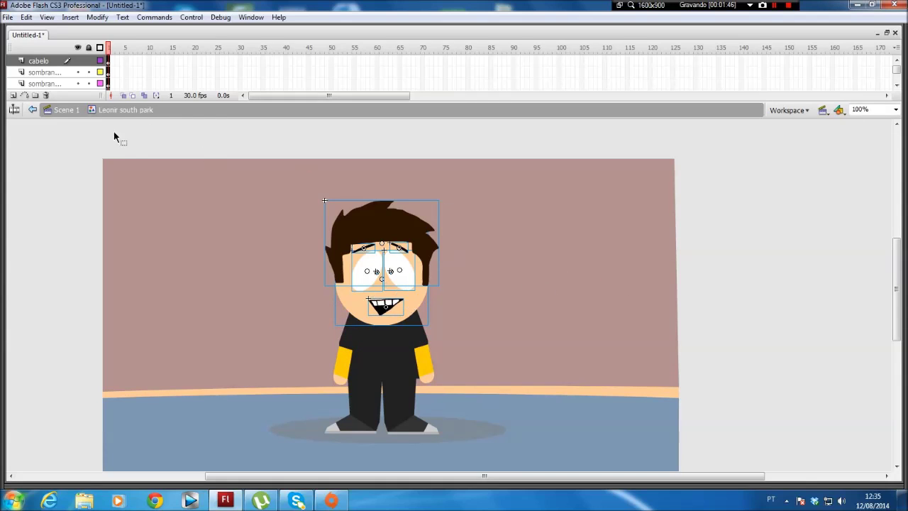
left_click_drag(222, 130, 206, 262)
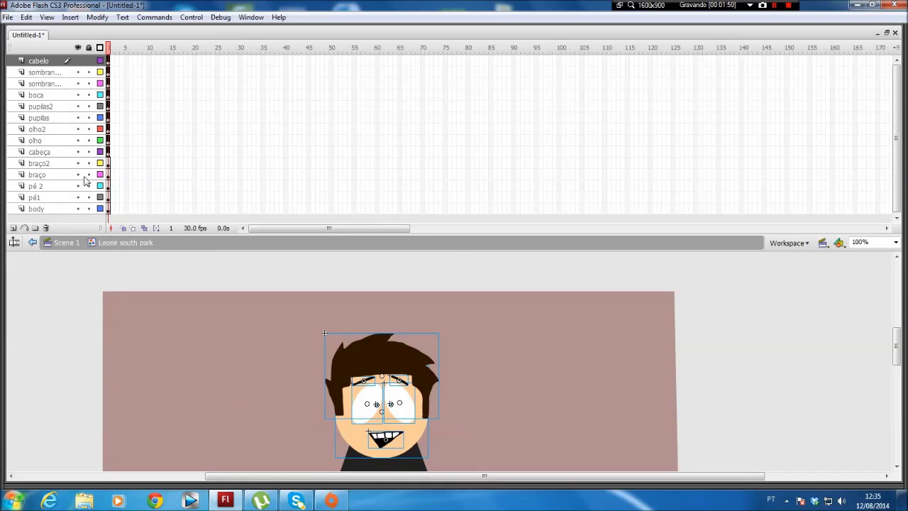
left_click_drag(89, 165, 89, 209)
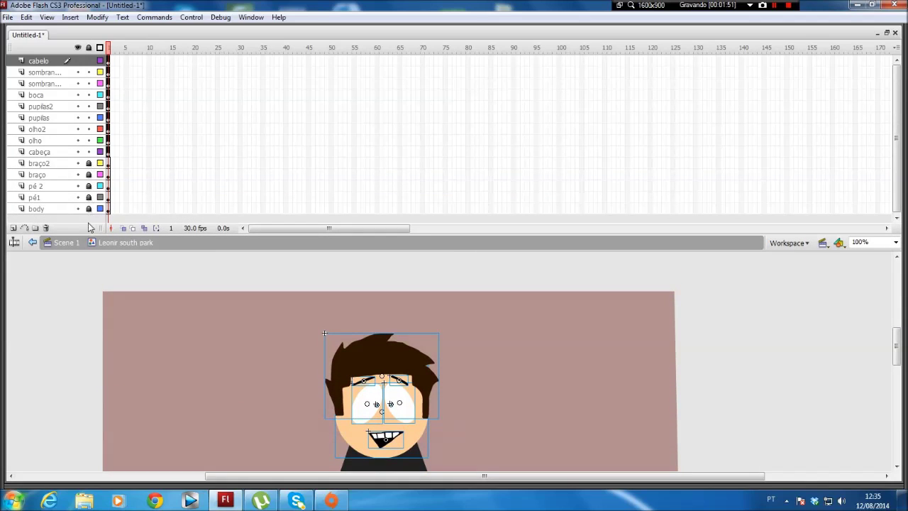
- Extend the braço2, braço, pé 2, pé1 and body layers to frame 11
left_click(153, 163)
left_click_drag(152, 210, 151, 170)
key("F5")
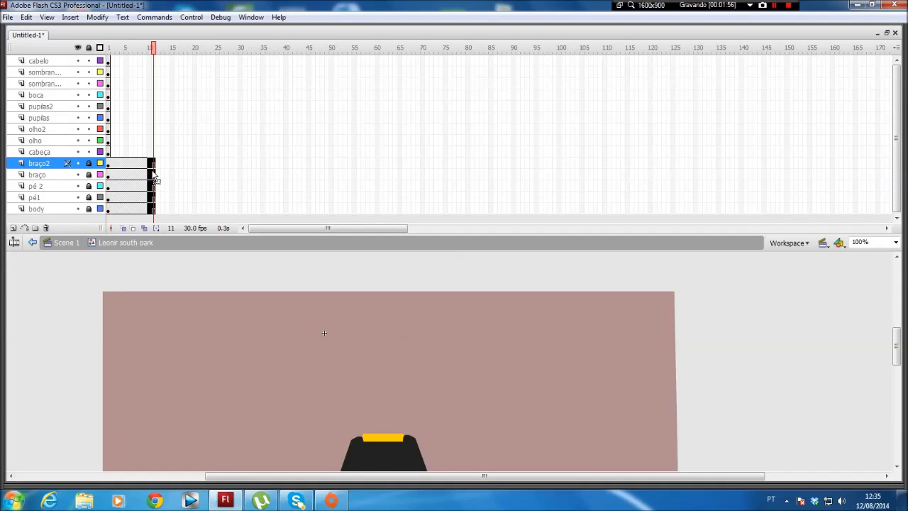
left_click(135, 49)
left_click_drag(127, 48, 152, 61)
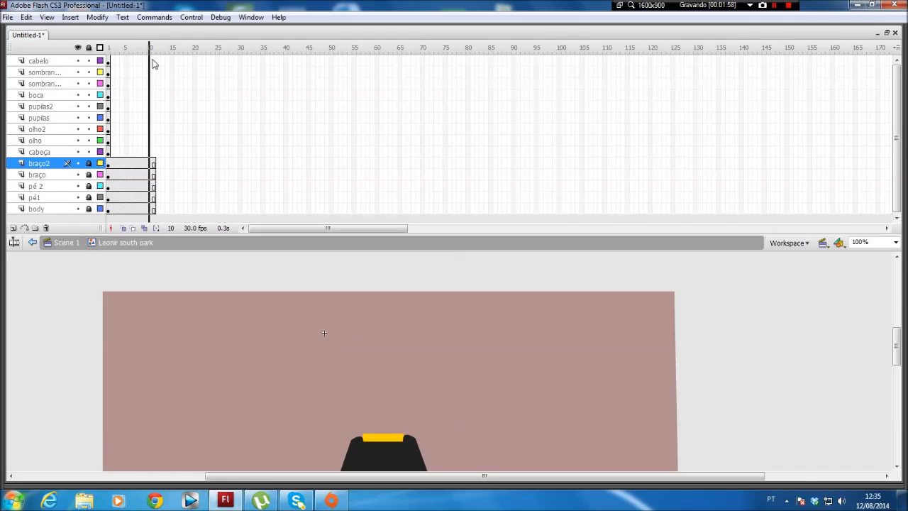
- Insert keyframes at frame 11 on all head layers from cabelo to cabeça
left_click_drag(151, 154, 154, 62)
key("F6")
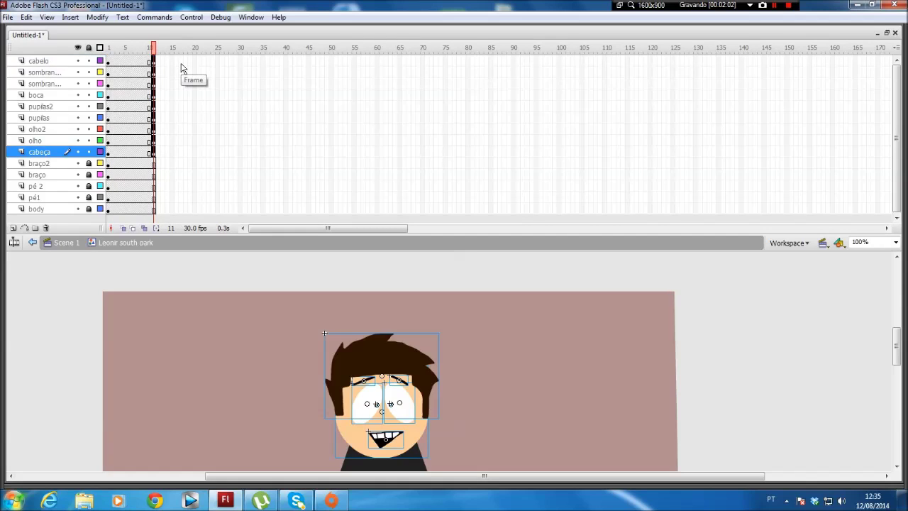
key("Return")
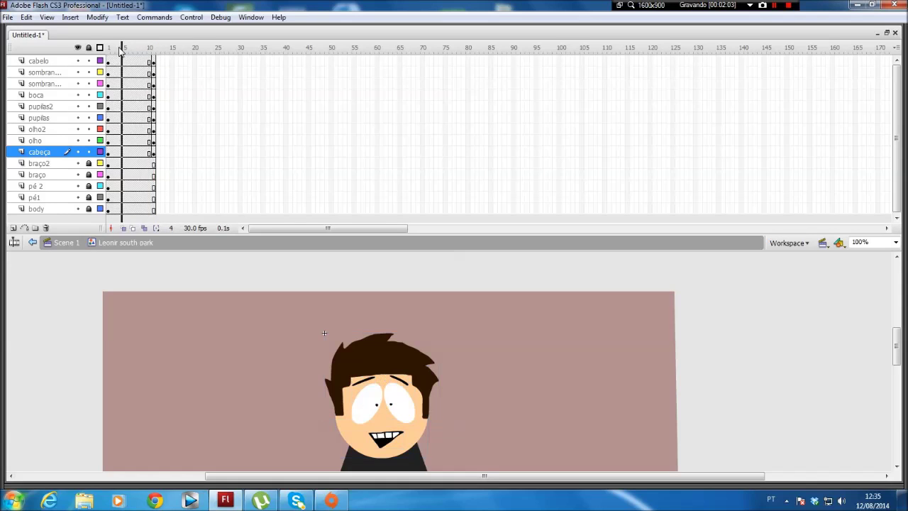
left_click_drag(154, 61, 154, 152)
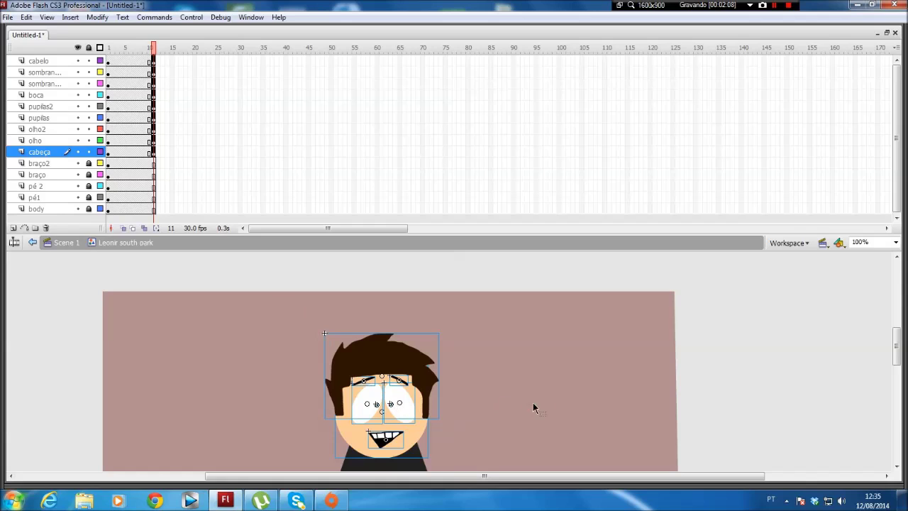
- Move both pupils toward the right side of the eyes at frame 11
left_click(599, 393)
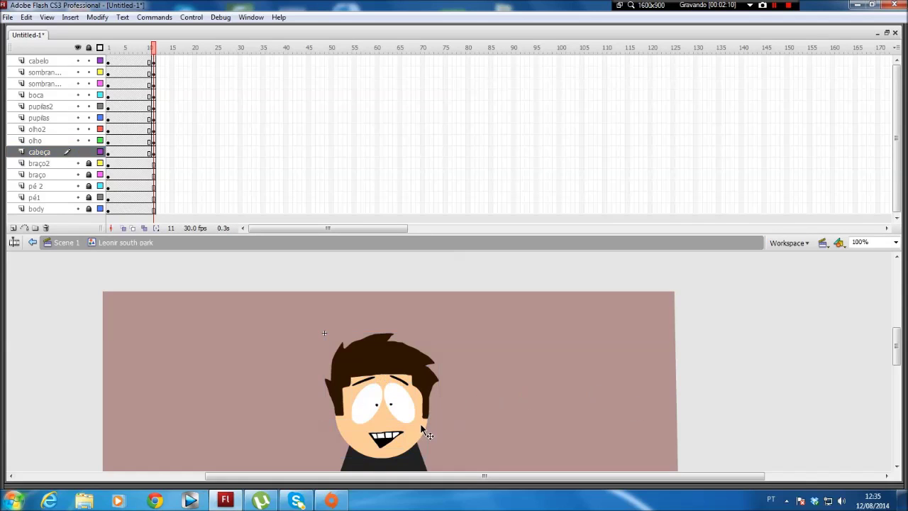
key("z")
left_click(415, 407)
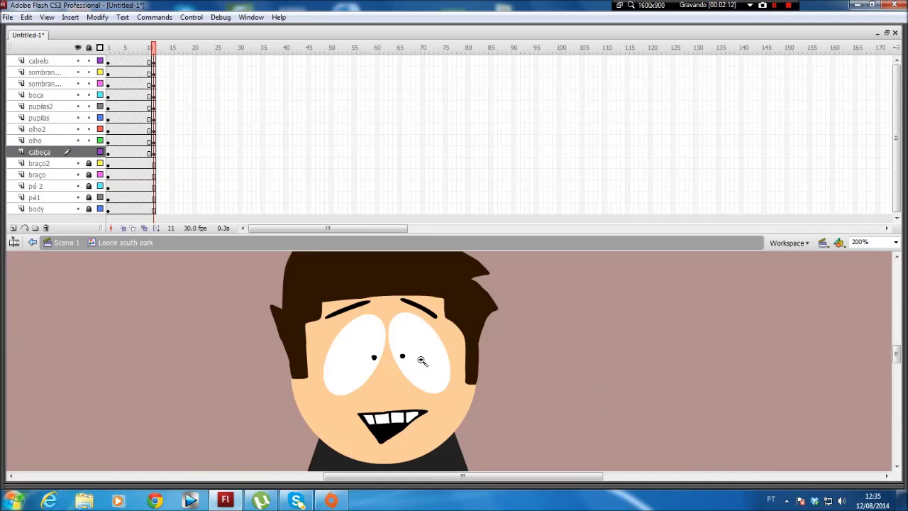
key("v")
left_click(403, 356)
left_click_drag(403, 358, 444, 356)
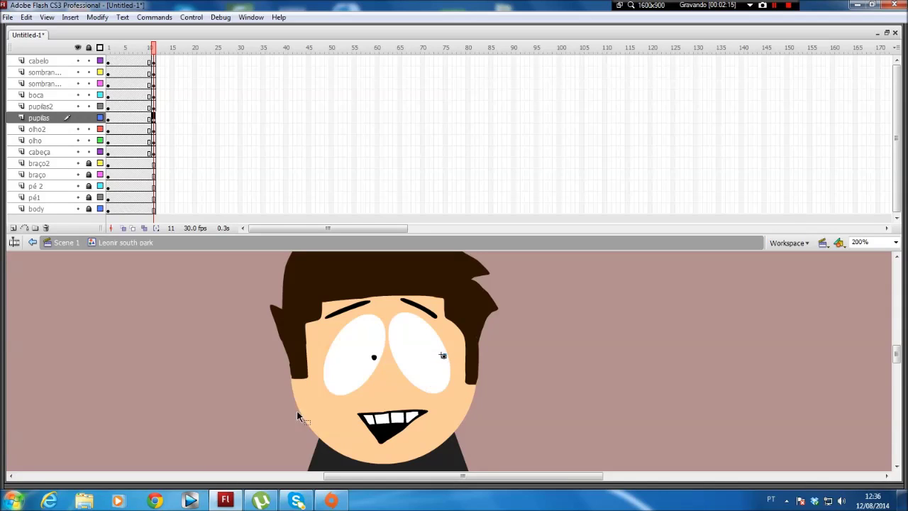
left_click(377, 360)
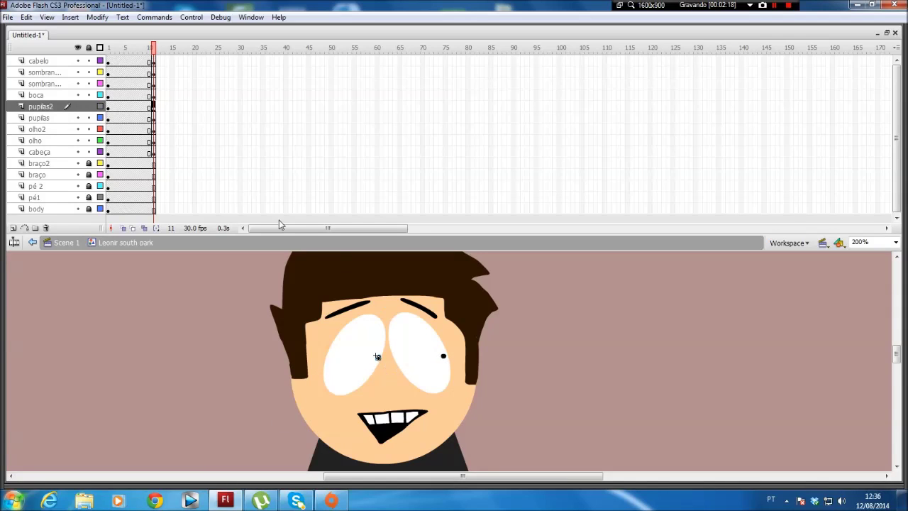
- Rotate all head pieces together slightly counterclockwise at frame 11 with Free Transform
left_click(154, 94)
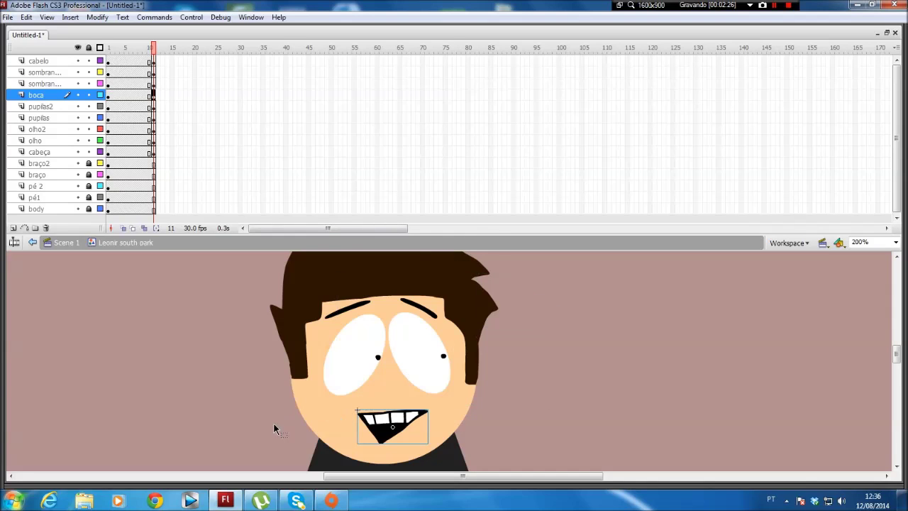
key("ctrl+a")
key("q")
key("space")
left_click_drag(510, 276, 473, 359)
left_click_drag(458, 239, 454, 107)
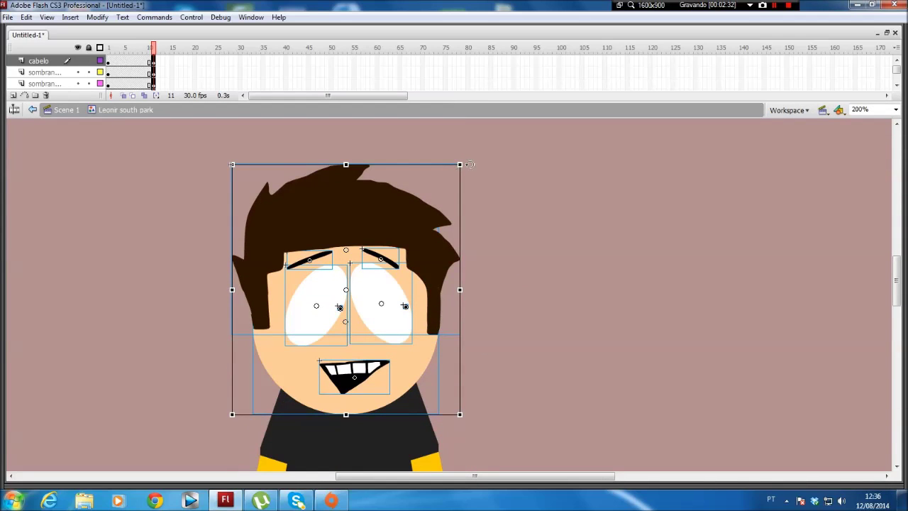
left_click(2, 77)
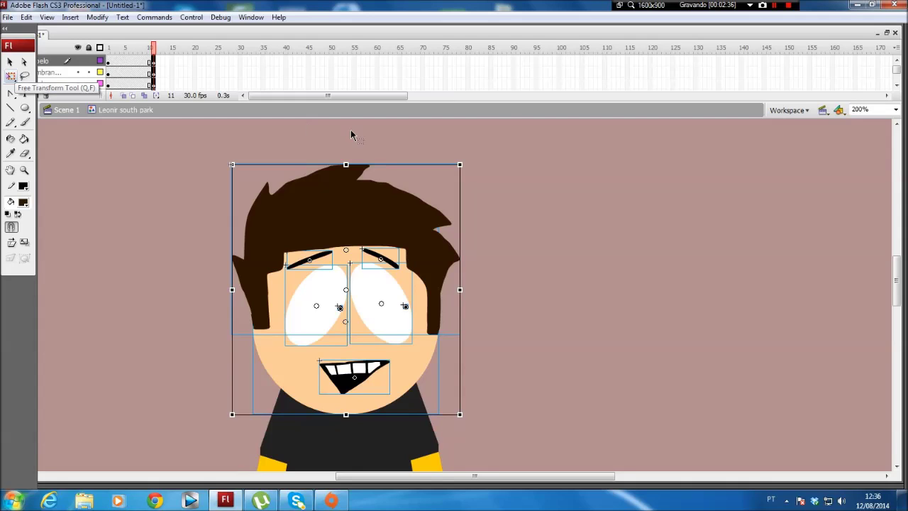
left_click(458, 164)
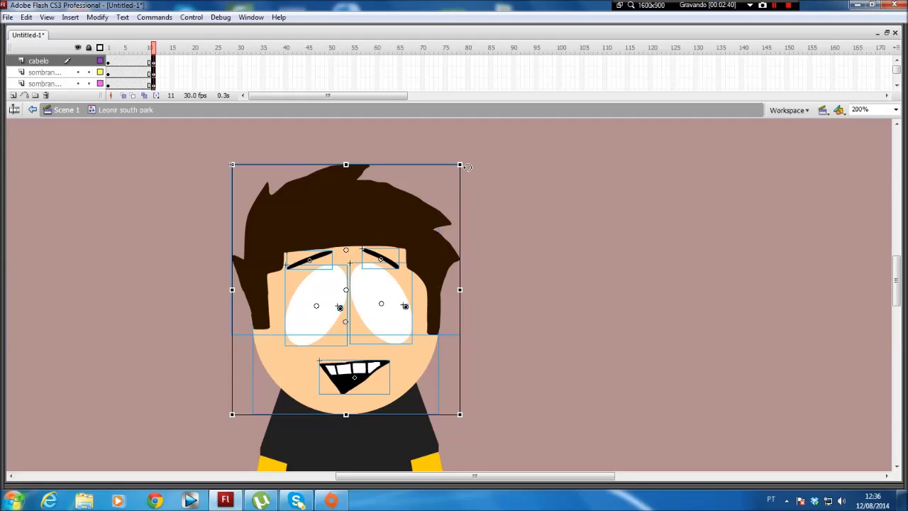
left_click_drag(468, 167, 452, 153)
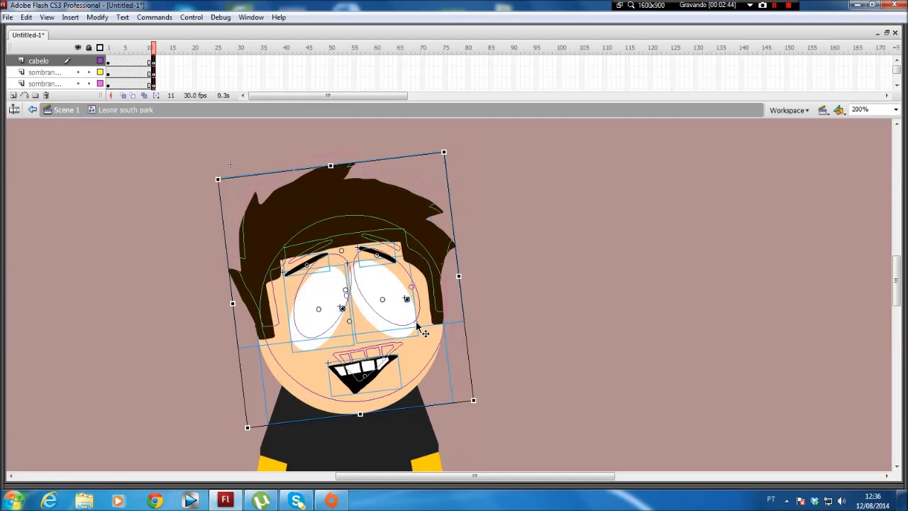
key("ctrl+z")
left_click(545, 340)
- Create a motion tween between frames 1 and 11 on every layer from cabelo to cabeça
left_click_drag(156, 48, 131, 97)
left_click_drag(245, 102, 229, 270)
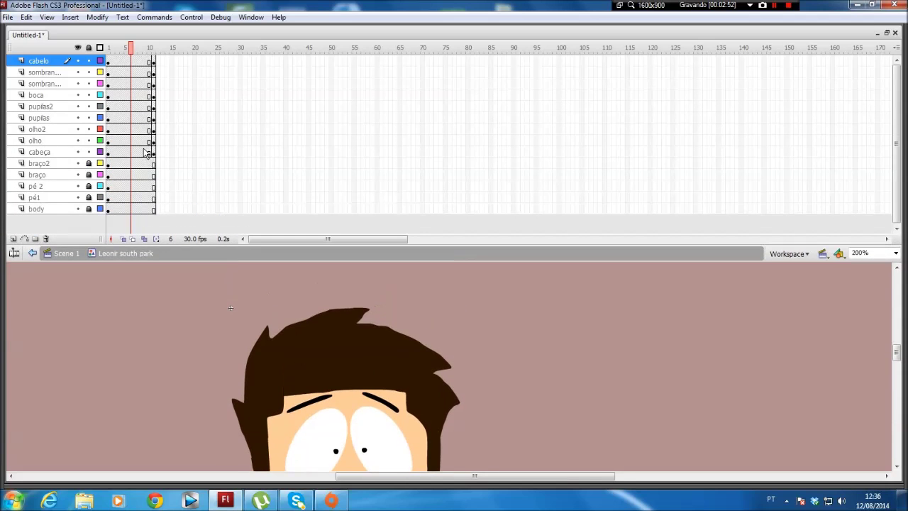
left_click(136, 63)
left_click_drag(135, 63, 135, 153)
right_click(134, 154)
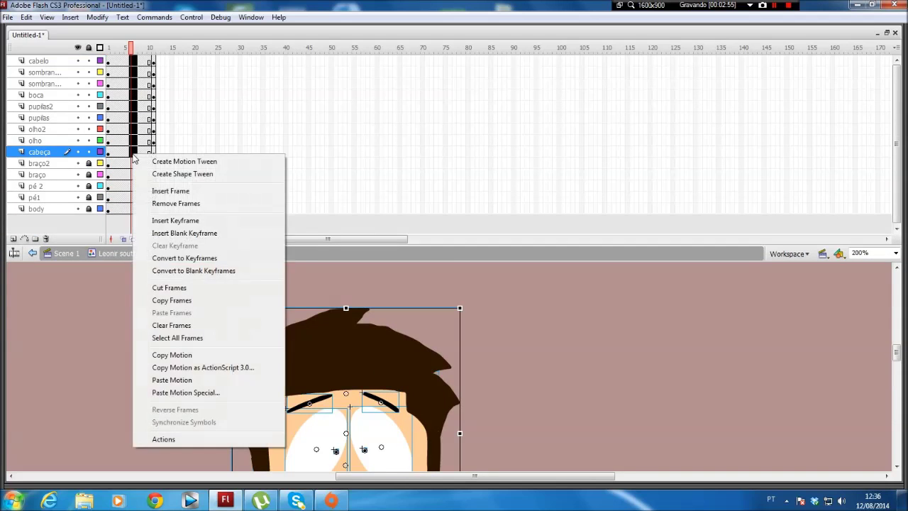
left_click(184, 162)
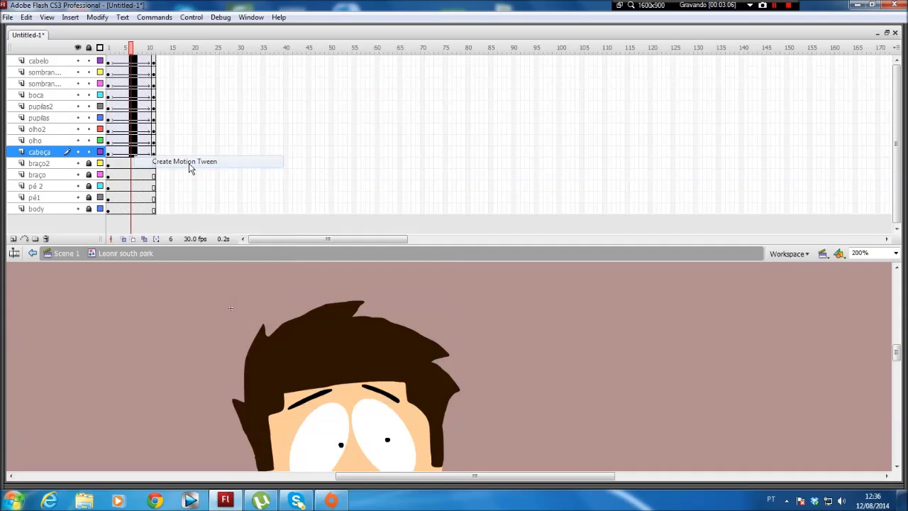
- Preview the head tilt by scrubbing the timeline and running a test movie, and return to Scene 1
left_click_drag(130, 50, 153, 54)
left_click_drag(399, 258, 399, 181)
left_click_drag(154, 54, 170, 81)
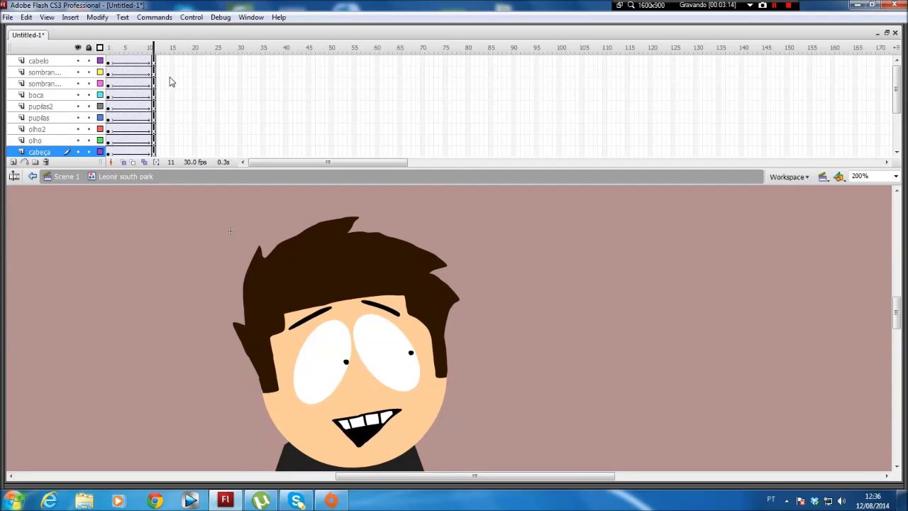
key("ctrl+Return")
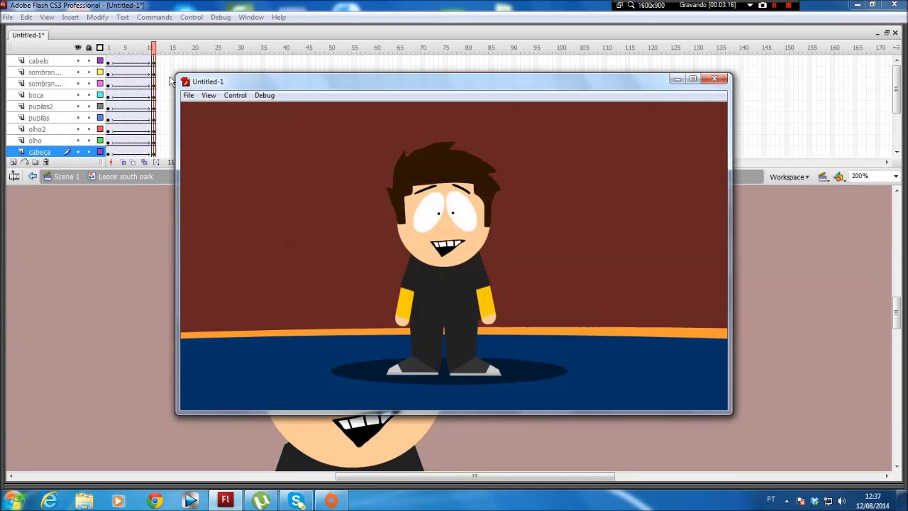
left_click(688, 81)
left_click(894, 5)
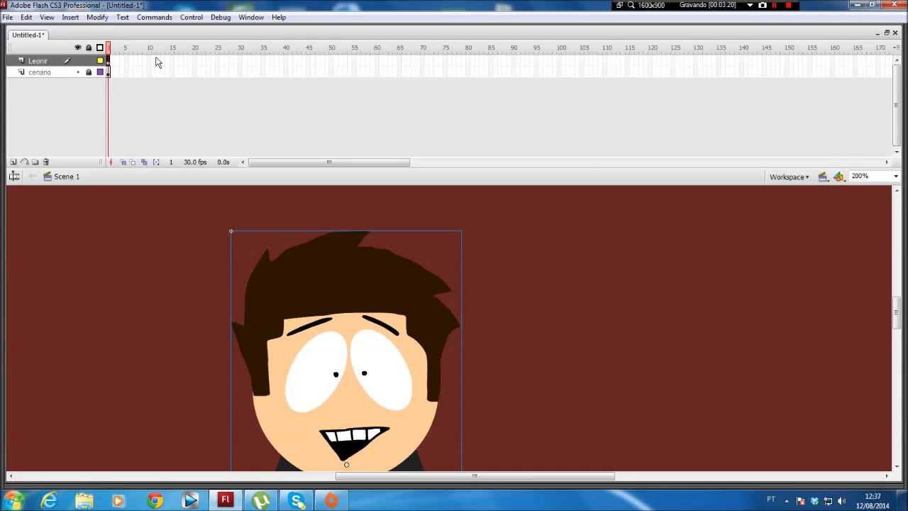
- Extend the character layer and the cenario layer to frame 17 in the main scene
left_click_drag(155, 61, 181, 63)
key("F5")
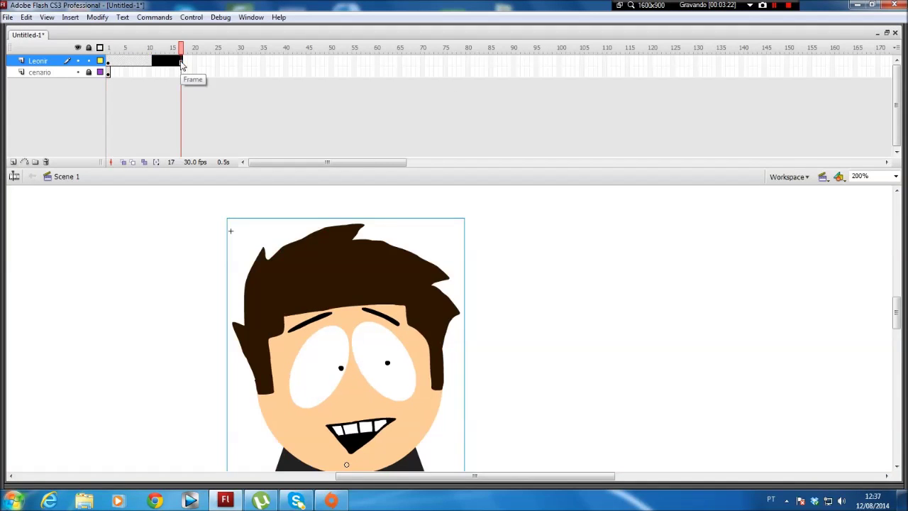
left_click(182, 73)
key("F5")
- Scrub the main scene back to the start and reopen the character's symbol at frame 11
left_click_drag(184, 49, 100, 84)
double_click(305, 327)
left_click_drag(112, 51, 151, 58)
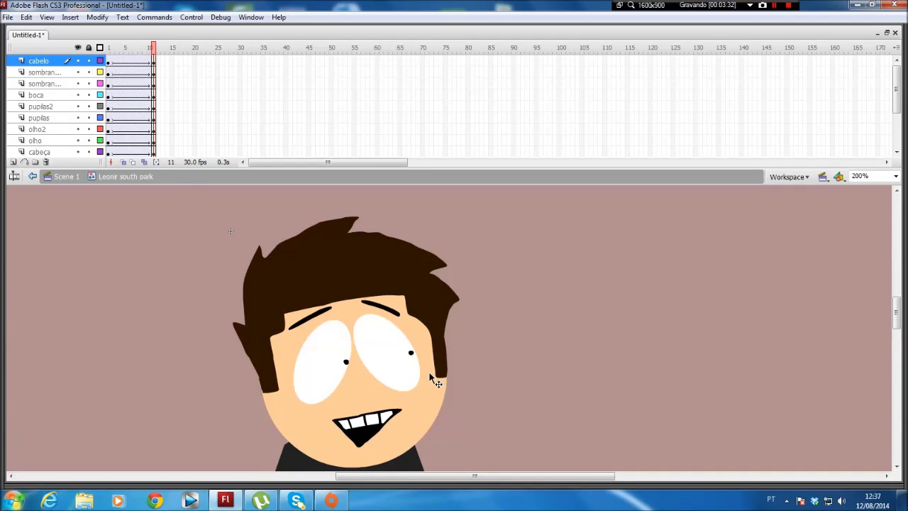
- Hide every layer except pupilas2 and pupilas, and scrub between frames 1 and 11 to examine how the pupils move
left_click_drag(146, 48, 102, 97)
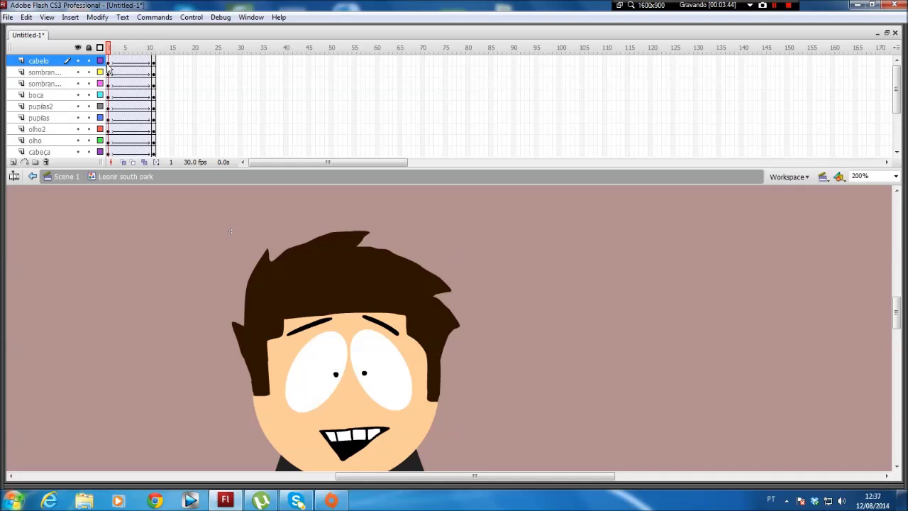
left_click(78, 129)
left_click(78, 129)
left_click_drag(89, 129, 79, 153)
left_click_drag(78, 95, 110, 69)
left_click(114, 51)
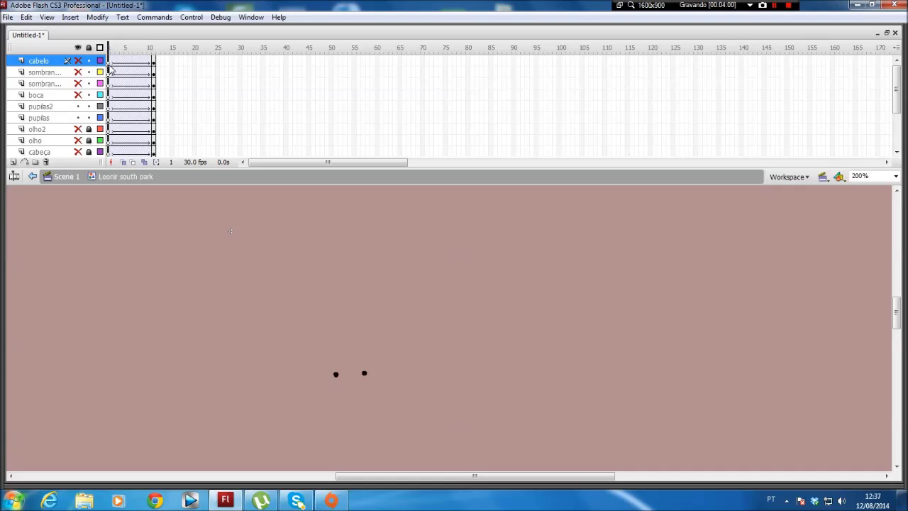
mouse_move(110, 68)
left_mouse_down()
mouse_move(154, 71)
mouse_move(109, 69)
mouse_move(120, 55)
left_mouse_up()
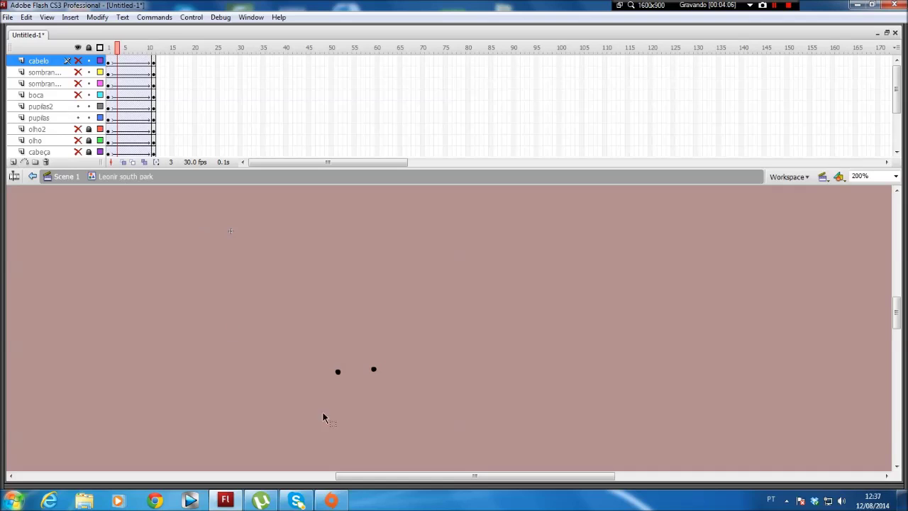
left_click(387, 396)
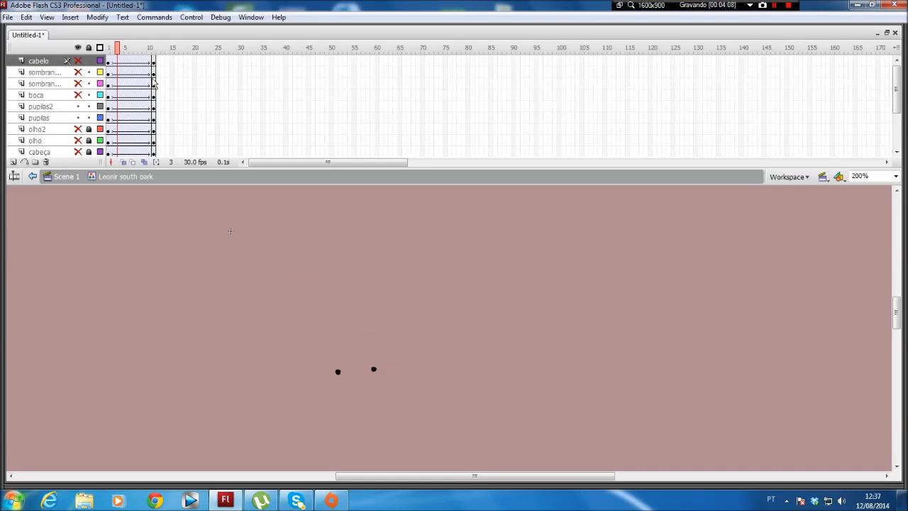
left_click_drag(112, 54, 153, 54)
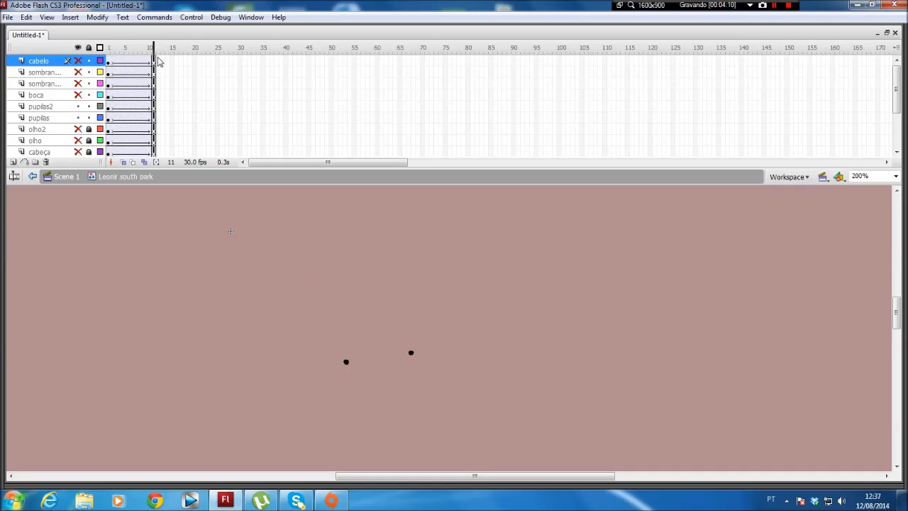
key("Return")
- Show all the hidden layers again and enlarge the timeline to reveal the layers down to body
left_click_drag(78, 94, 78, 60)
left_click_drag(79, 140, 78, 129)
left_click_drag(248, 177, 195, 226)
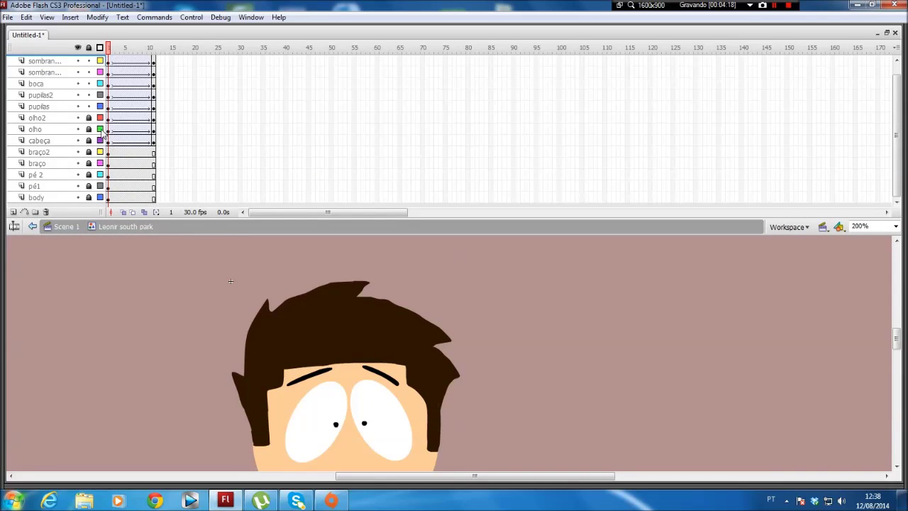
- Lock the head layers from cabeça up to the eyebrows, and unlock the layers from braço2 down to body
left_click_drag(88, 142, 90, 61)
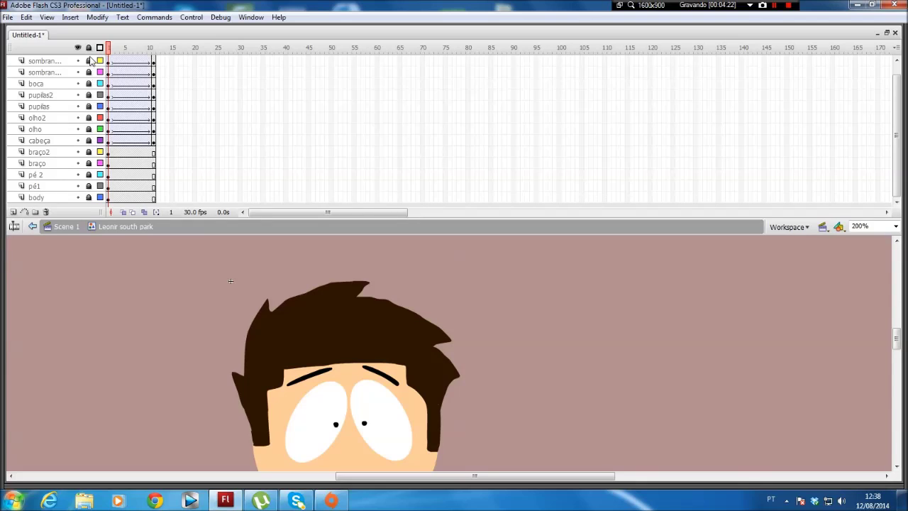
mouse_move(240, 232)
left_mouse_down()
mouse_move(243, 173)
mouse_move(244, 223)
left_mouse_up()
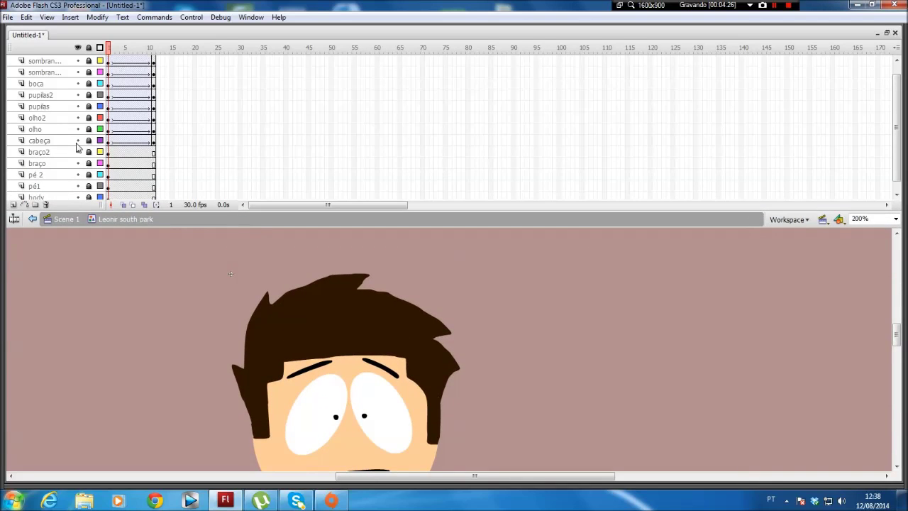
left_click_drag(89, 152, 91, 263)
scroll(896, 141, "down", 1)
mouse_move(700, 213)
left_mouse_down()
mouse_move(693, 189)
mouse_move(692, 213)
left_mouse_up()
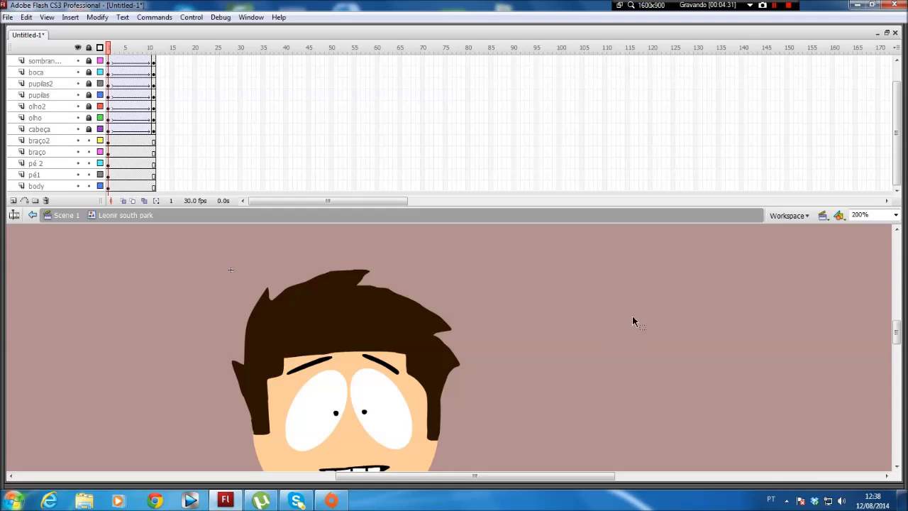
- Insert a keyframe at frame 11 of the braço layer and create a motion tween from frame 1
scroll(611, 309, "down", 3)
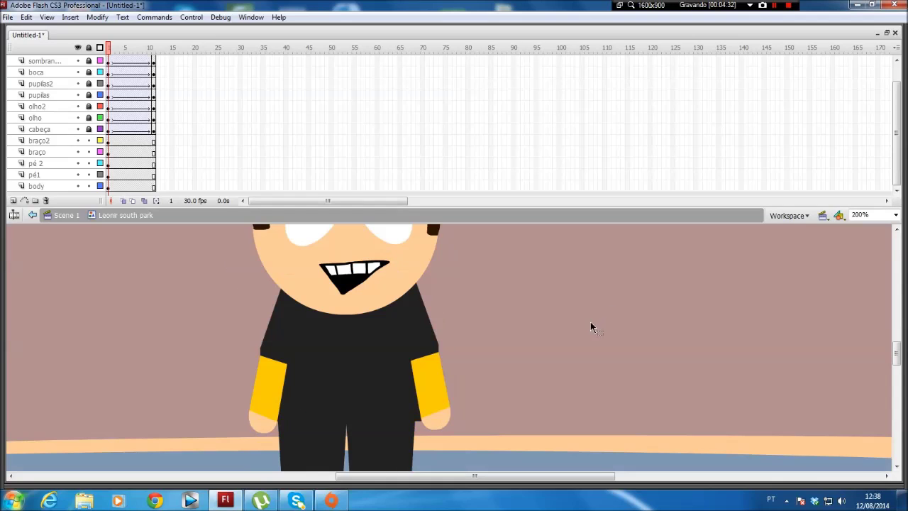
left_click(422, 368)
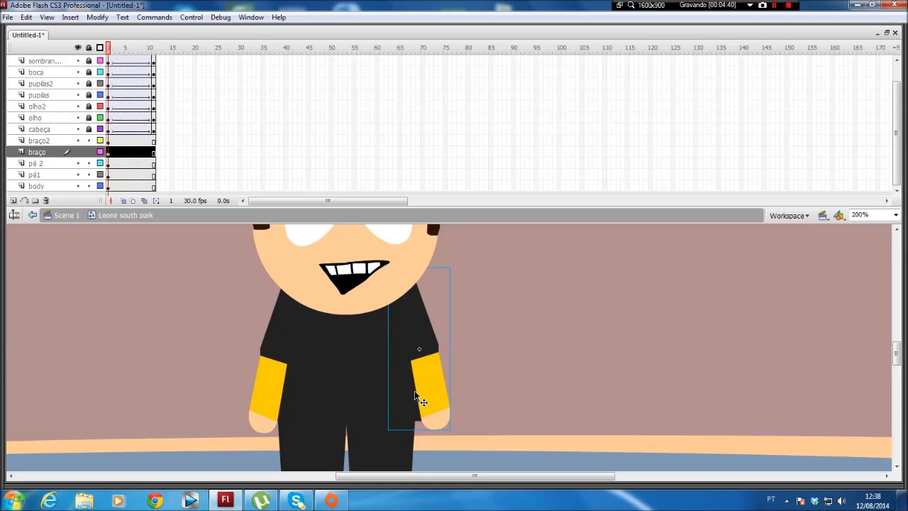
left_click(154, 155)
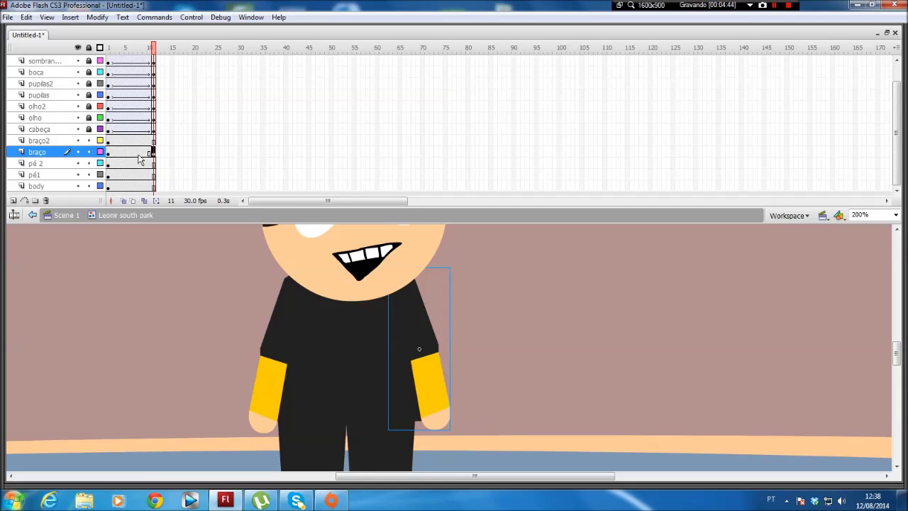
right_click(149, 154)
left_click(162, 160)
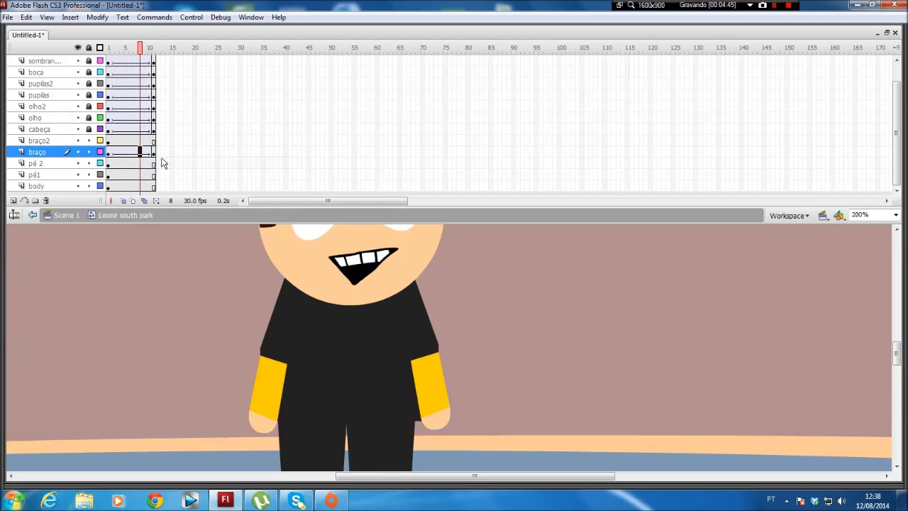
- Move the arm's pivot to the shoulder at frame 11, rotate the arm outward and scrub to check the swing
left_click(419, 362)
left_click_drag(399, 288, 399, 287)
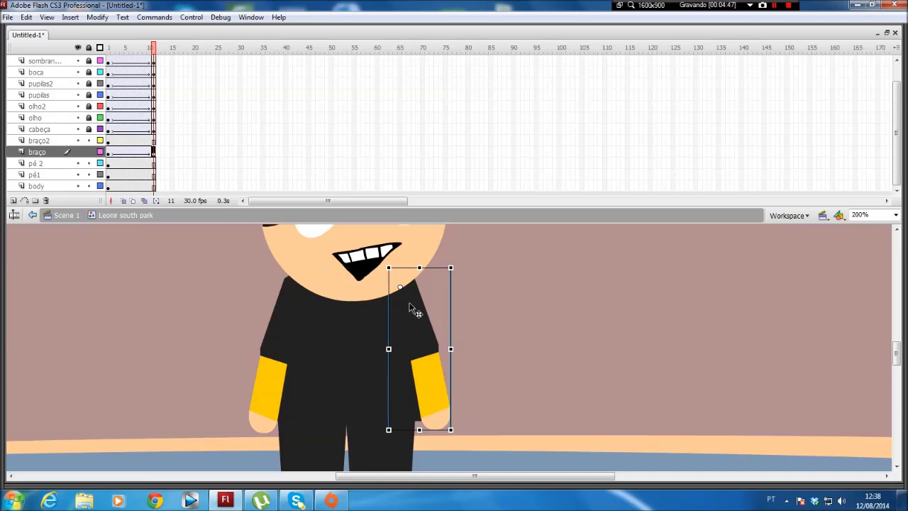
left_click_drag(455, 429, 511, 385)
mouse_move(149, 51)
left_mouse_down()
mouse_move(128, 54)
mouse_move(136, 54)
left_mouse_up()
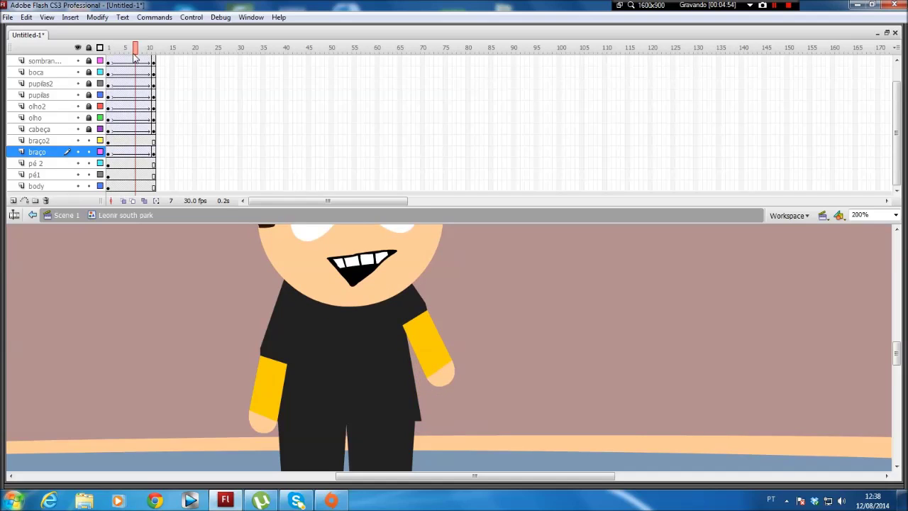
- Undo the arm's rotation, the pivot move and the motion tween on the braço layer
key("ctrl+z")
key("ctrl+z")
key("ctrl+z")
key("ctrl+z")
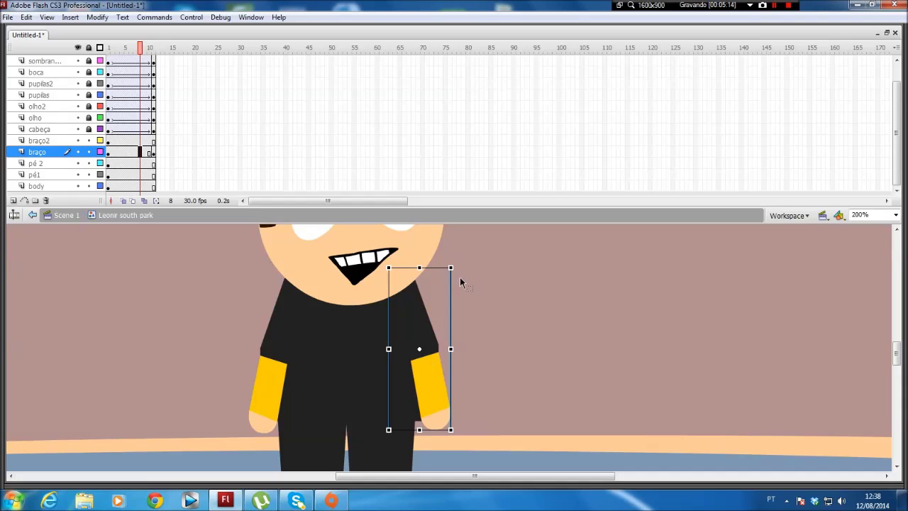
- Try to rotate the arm at frame 8 around a pivot placed at the shoulder
left_click_drag(458, 267, 495, 379)
key("ctrl+z")
left_click_drag(420, 349, 404, 291)
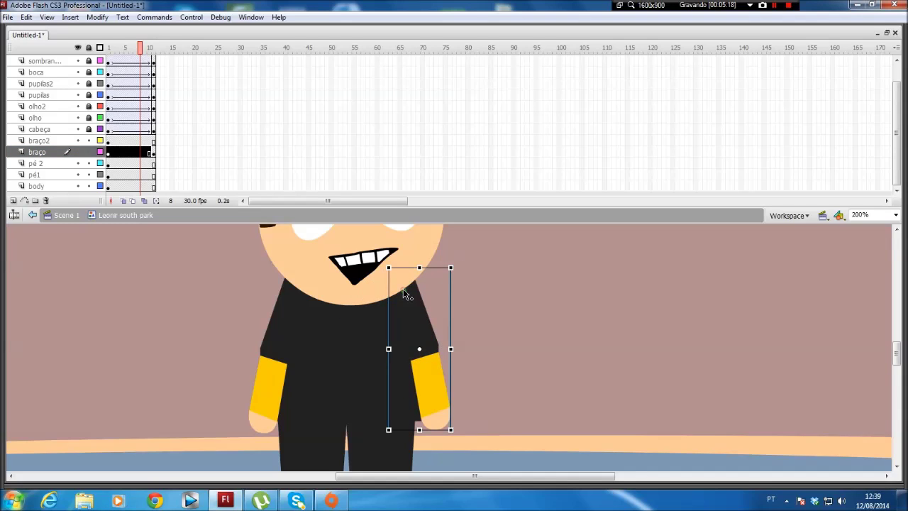
left_click_drag(456, 267, 520, 249)
- Clear the keyframe at frame 11 of the braço layer and return to frame 1
left_click(110, 153)
left_click(153, 153)
left_click_drag(153, 153, 108, 153)
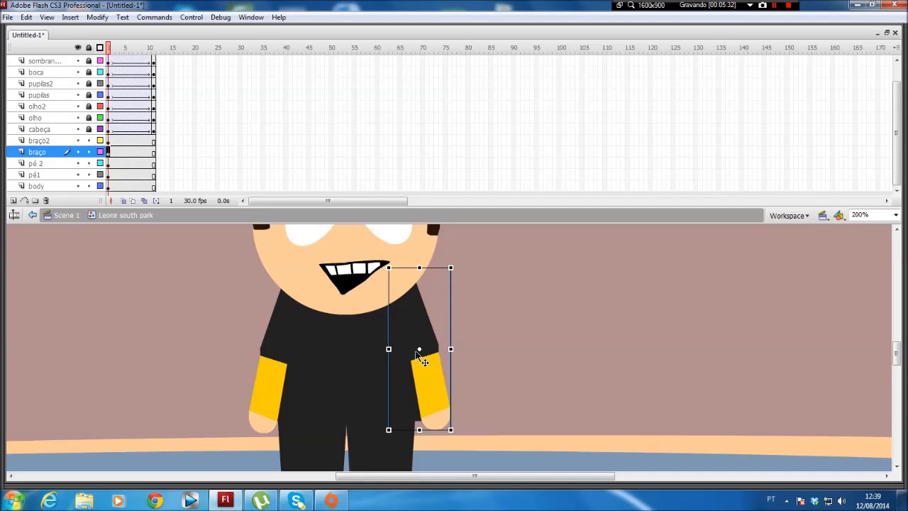
- Try to rotate the arm at frame 1 and move it away from the body, and undo these changes
left_click_drag(457, 434, 520, 303)
key("ctrl+z")
left_click_drag(418, 353, 569, 308)
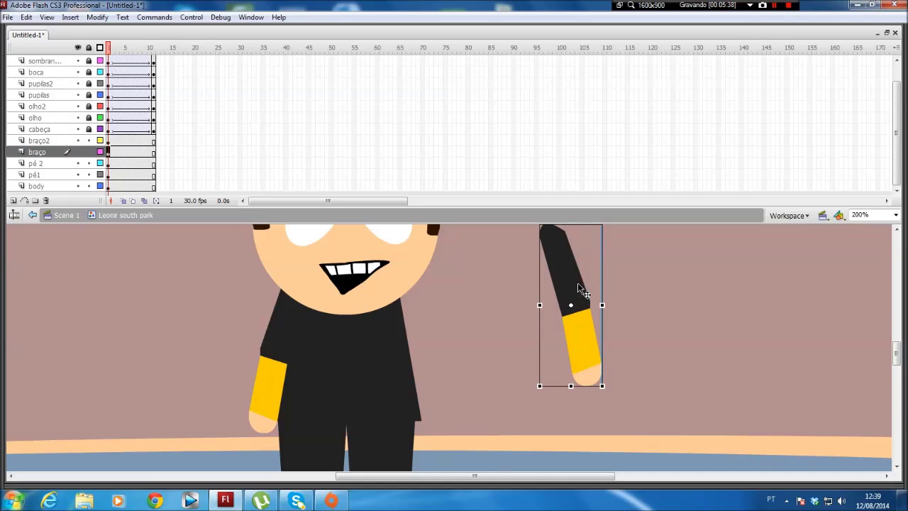
left_click_drag(571, 277, 512, 292)
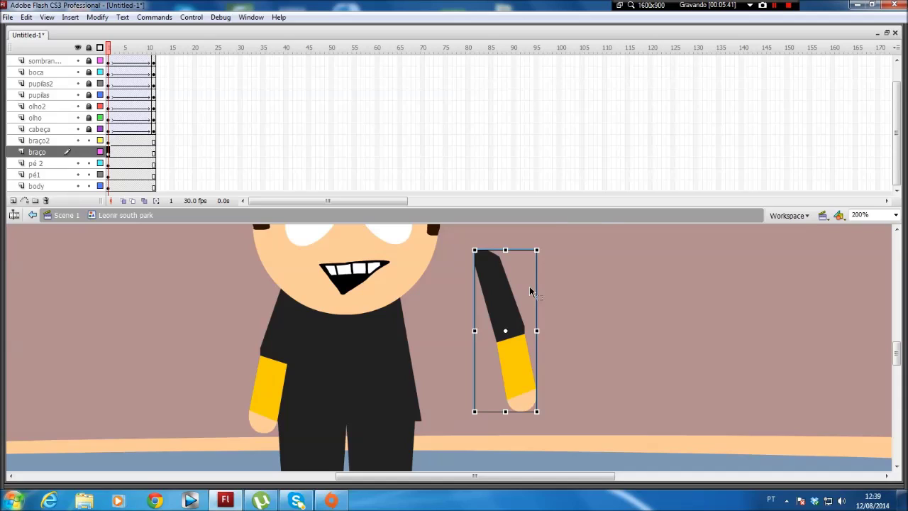
key("ctrl+z")
key("ctrl+z")
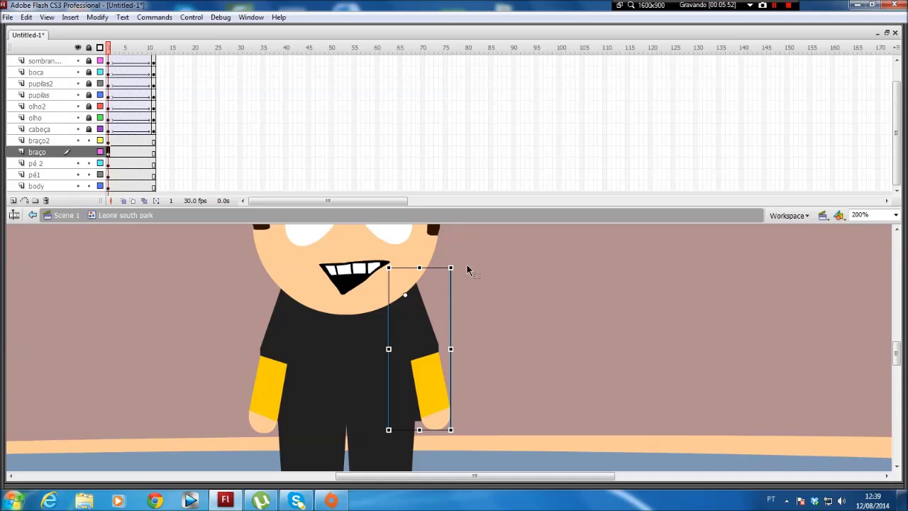
- Rotate the braço arm around its shoulder pivot until it is raised roughly horizontal at frame 1
left_click_drag(454, 266, 519, 389)
key("ctrl+z")
left_click_drag(456, 444, 559, 272)
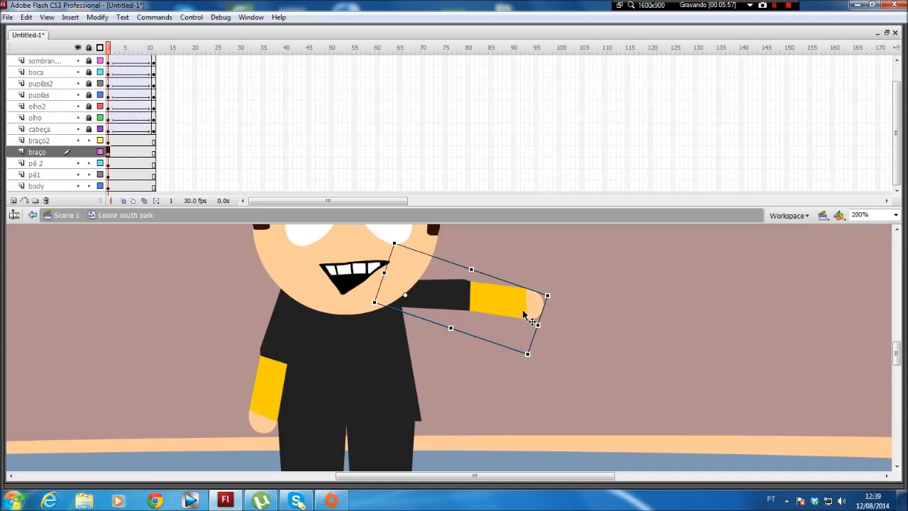
key("ctrl+z")
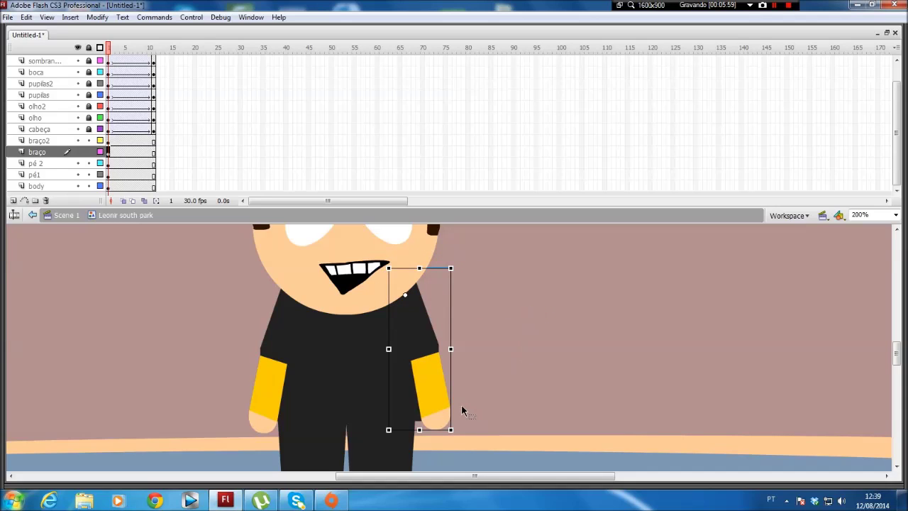
left_click_drag(457, 430, 532, 347)
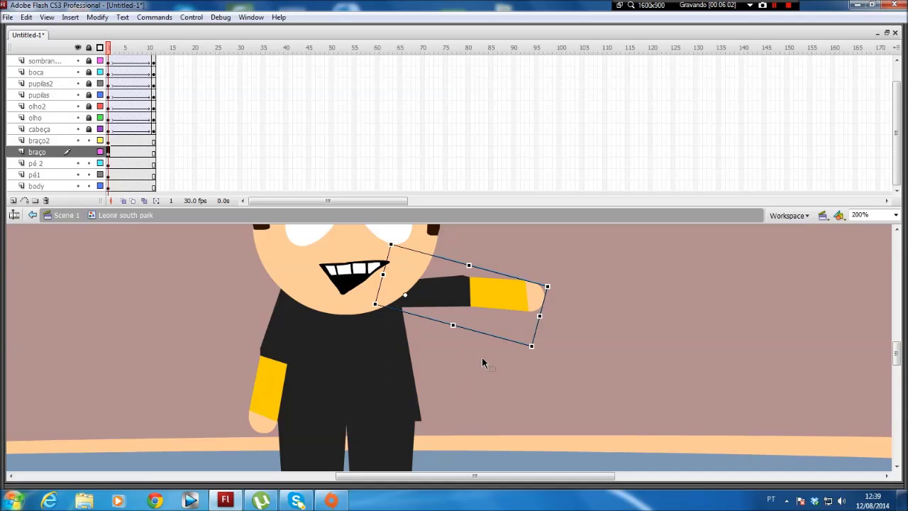
- Try to reposition the sleeve and hand pieces inside the arm symbol, undo the edits and return to the character symbol
double_click(468, 290)
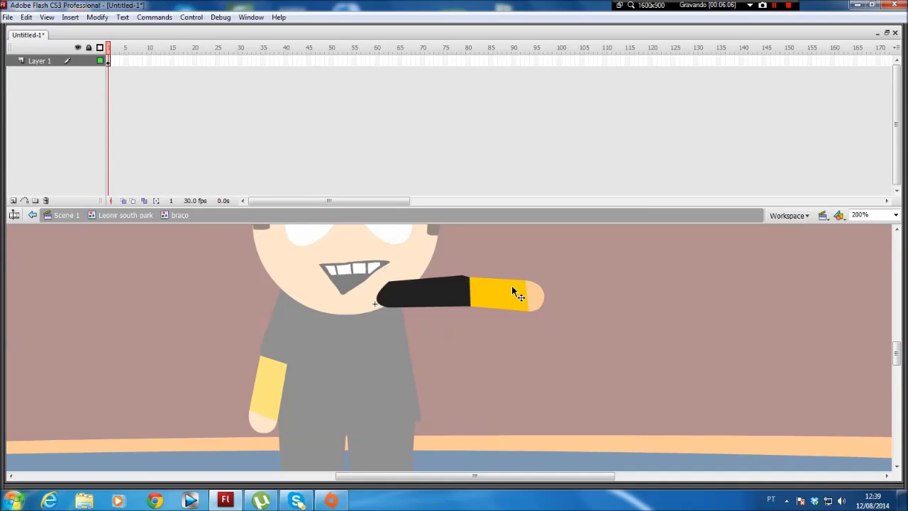
left_click(509, 285)
left_click_drag(530, 304, 565, 351)
left_click_drag(539, 295, 468, 305)
left_click(602, 276)
key("ctrl+z")
key("ctrl+z")
key("ctrl+z")
key("ctrl+z")
left_click(604, 283)
double_click(604, 283)
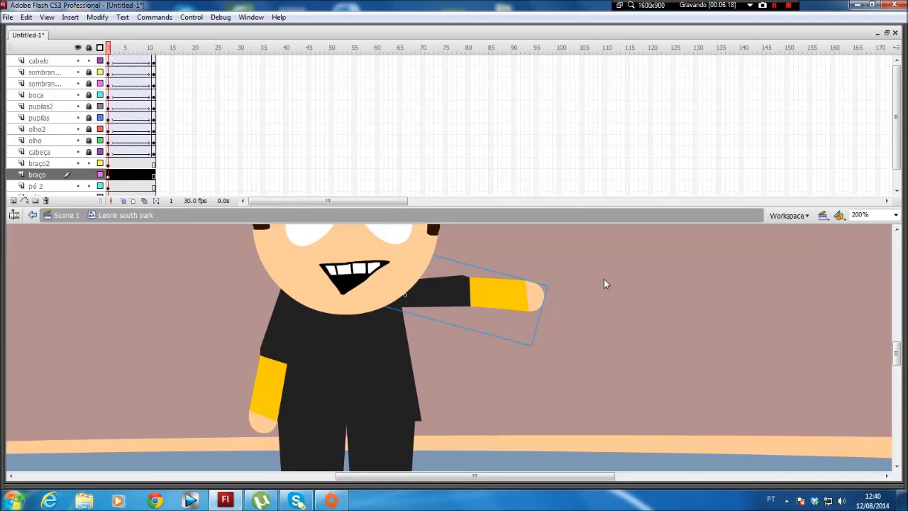
- Add a keyframe at frame 11 of the braço layer and create a motion tween between frames 1 and 11
left_click(152, 174)
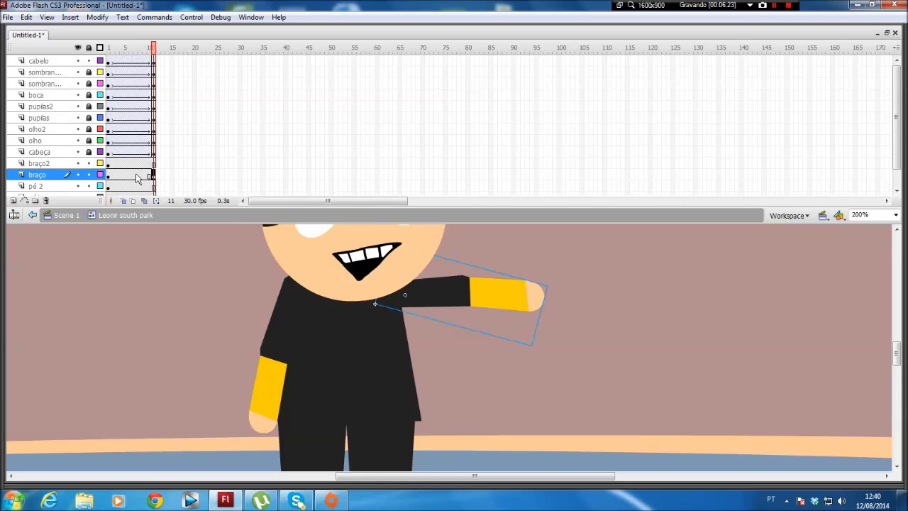
left_click(134, 176)
right_click(136, 175)
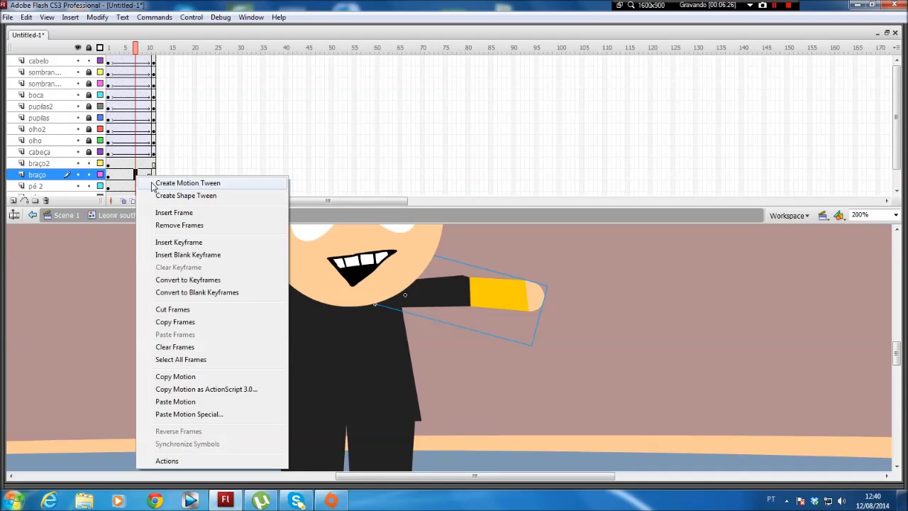
left_click(573, 257)
left_click(153, 174)
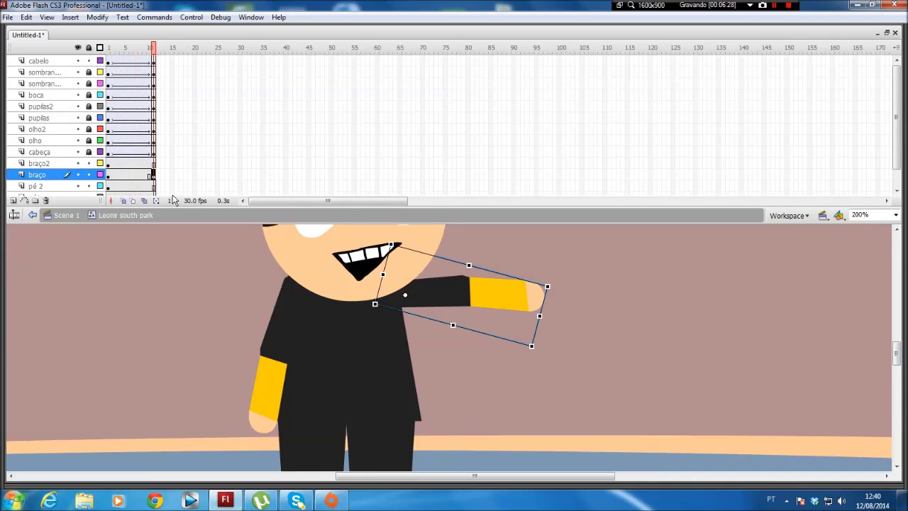
left_click(135, 175)
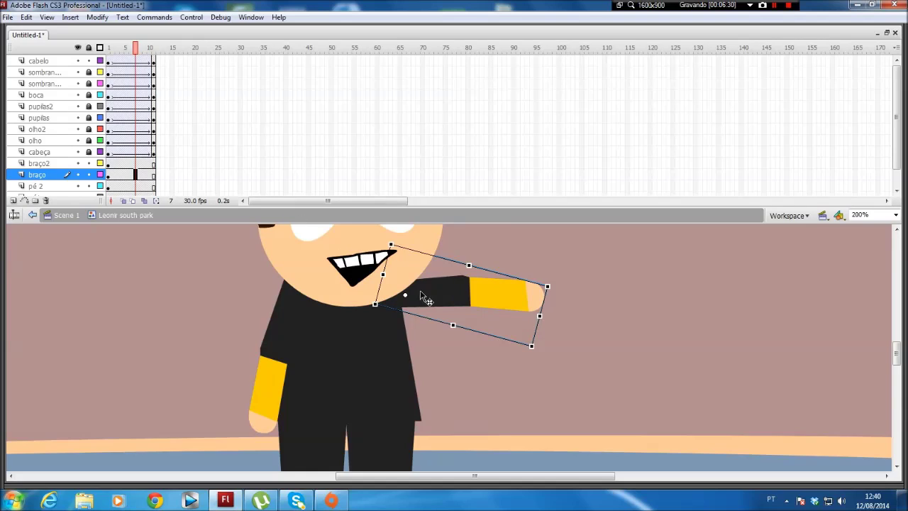
left_click(153, 175)
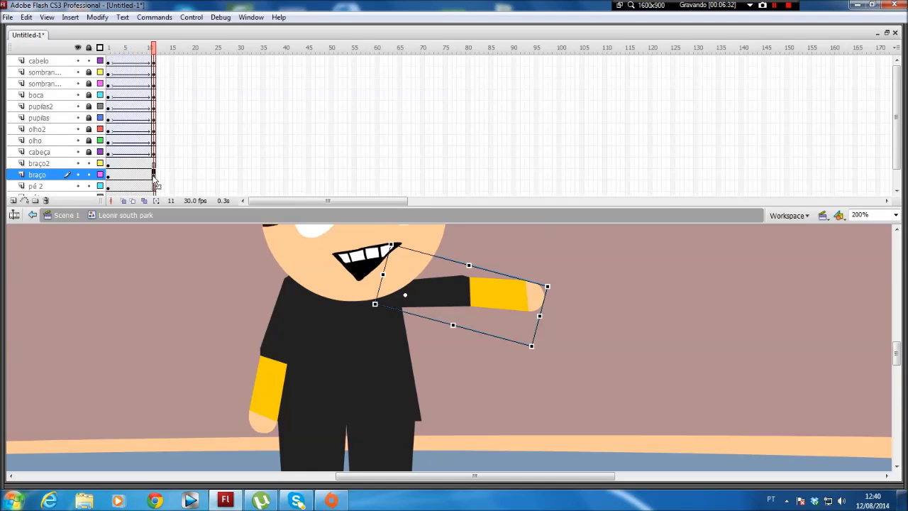
right_click(130, 175)
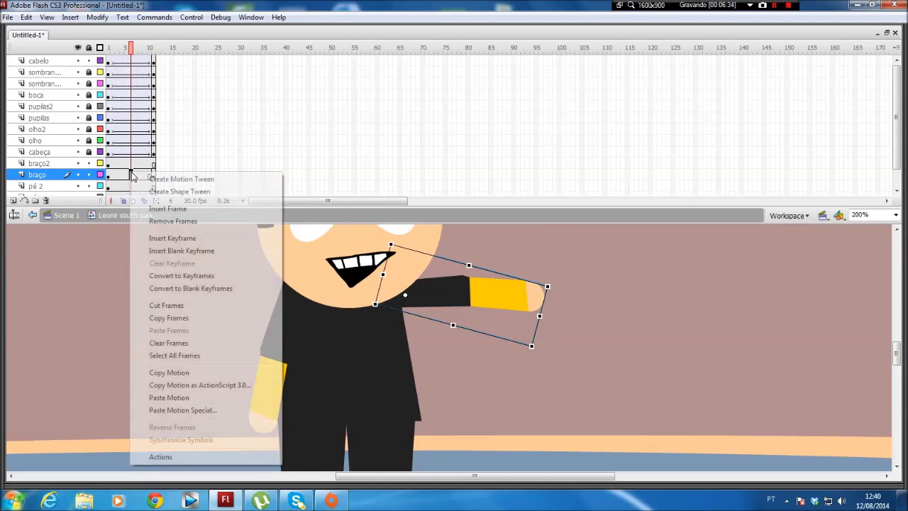
left_click(164, 179)
- Rotate the arm further upward around the shoulder at frame 11, and go back to frame 1 to check the movement
left_click(153, 176)
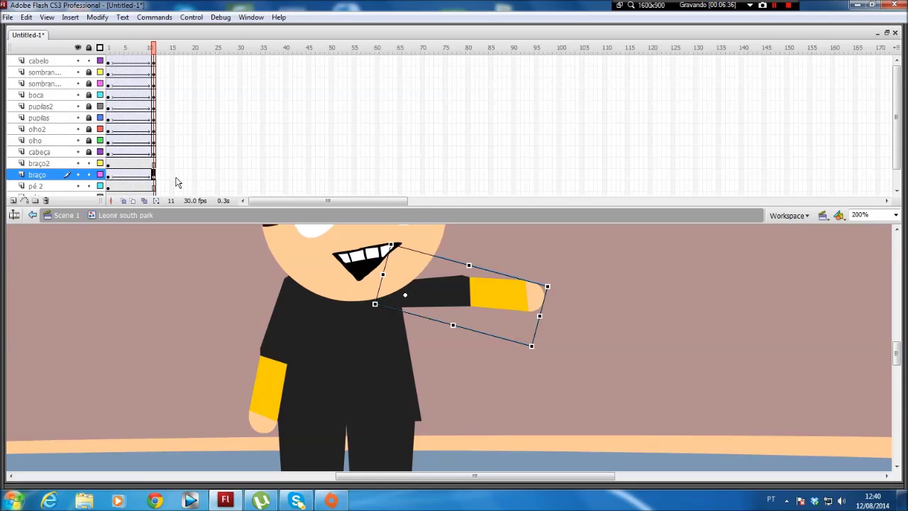
left_click_drag(555, 284, 540, 245)
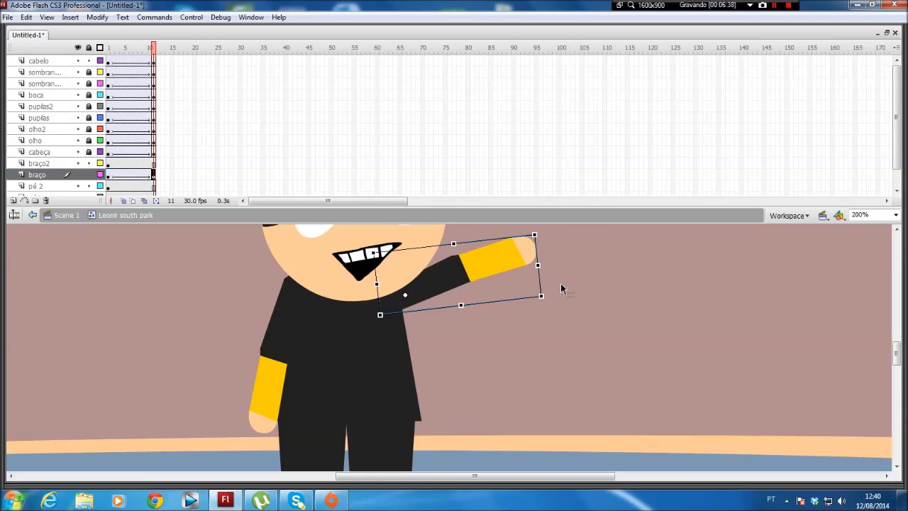
scroll(608, 344, "up", 5)
left_click_drag(158, 59, 80, 40)
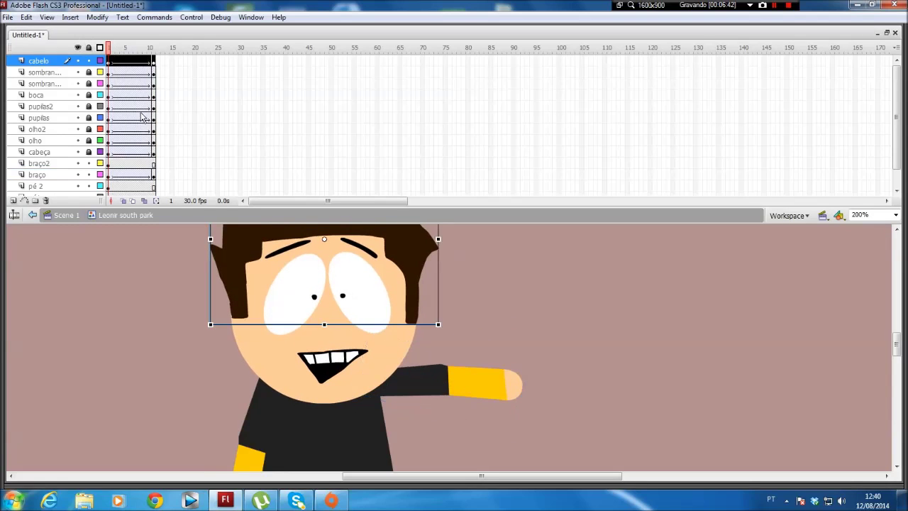
- Rotate the braço arm down beside the body at frame 1, and play back the arm-raising tween from the start
left_click(108, 175)
left_click_drag(532, 380, 415, 496)
left_click_drag(112, 47, 61, 64)
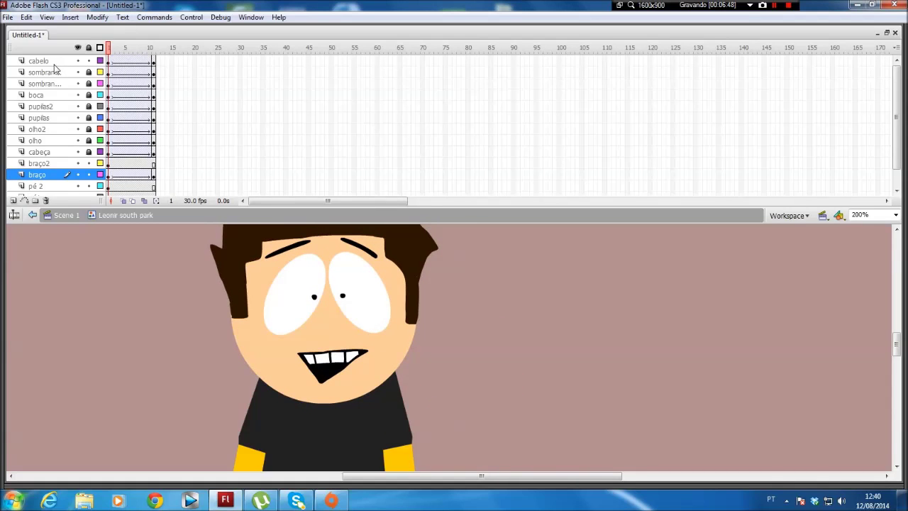
key("Return")
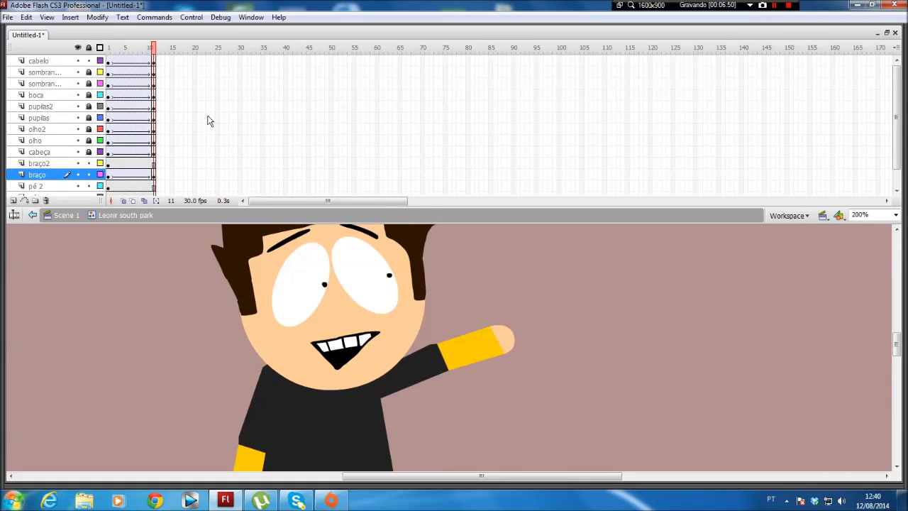
left_click(896, 215)
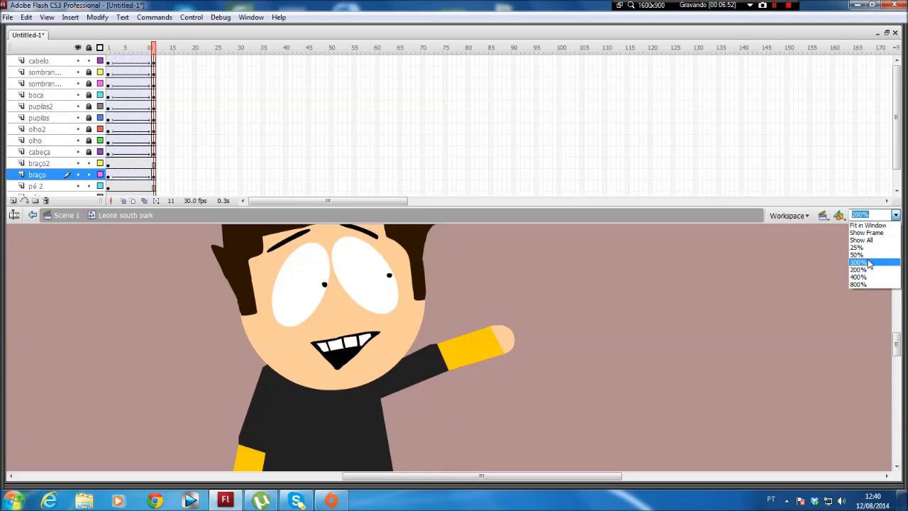
left_click(859, 254)
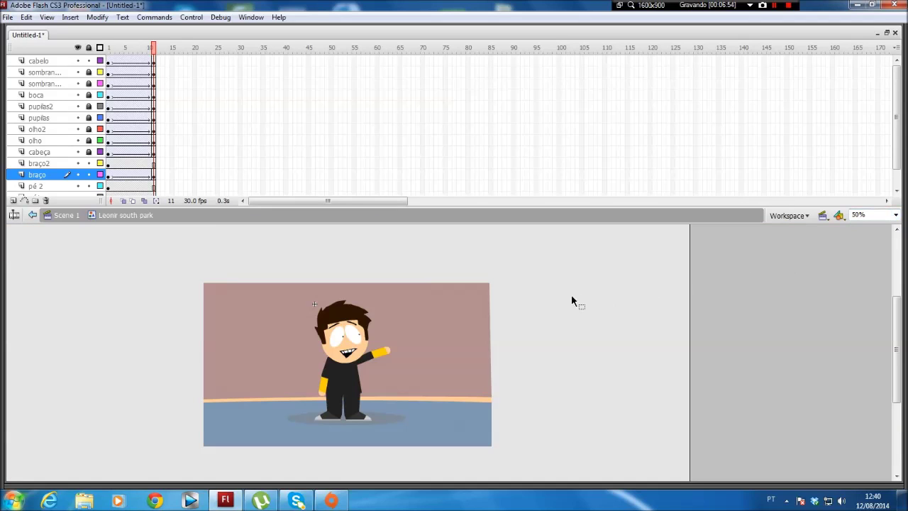
left_click_drag(155, 50, 78, 100)
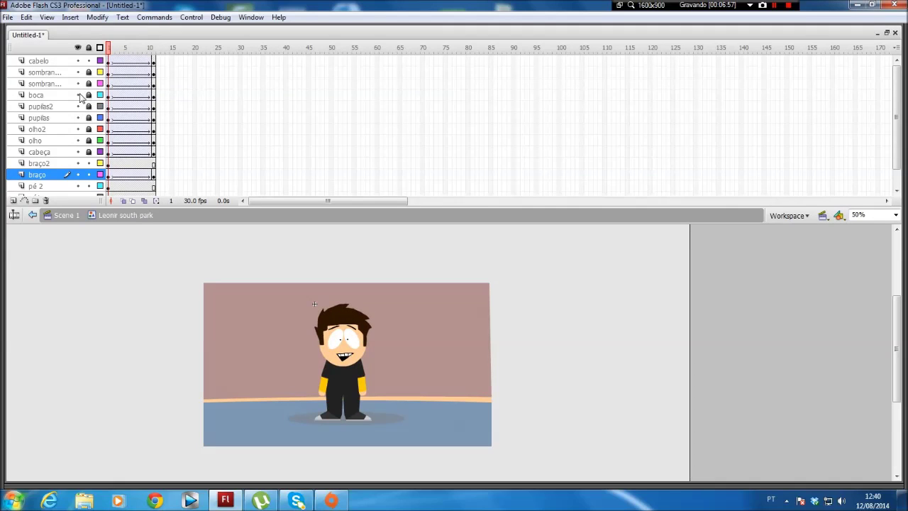
- Unlock the eyebrow, mouth, pupil, eye and head layers, and enlarge the timeline to show every layer of the character
left_click(78, 95)
left_click(78, 96)
left_click_drag(92, 73, 101, 157)
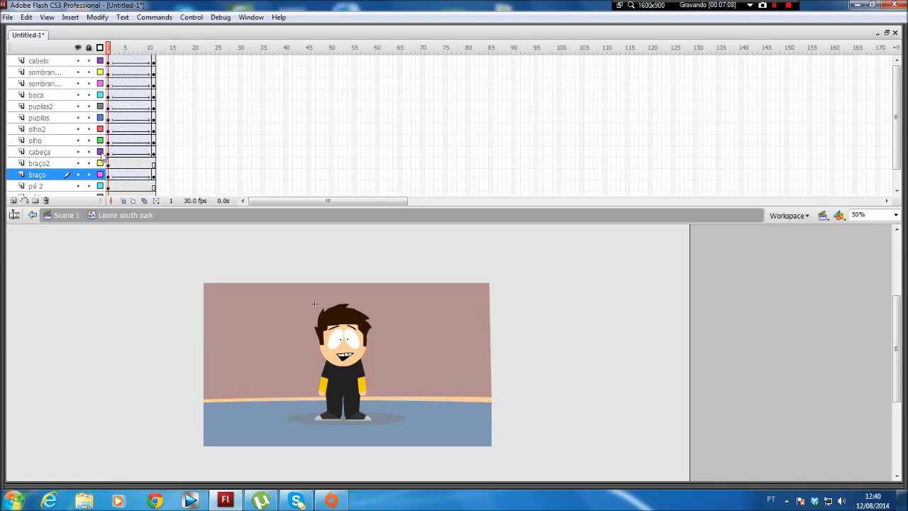
left_click_drag(245, 209, 247, 248)
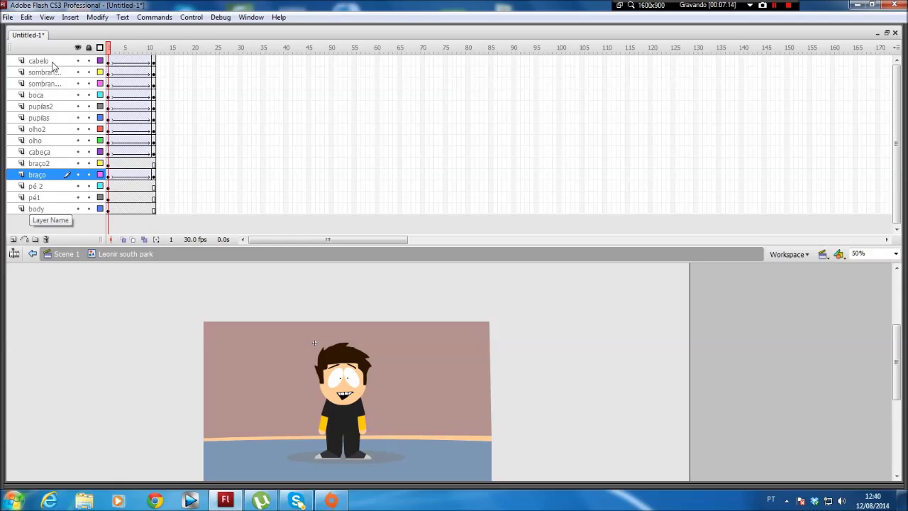
left_click(393, 331)
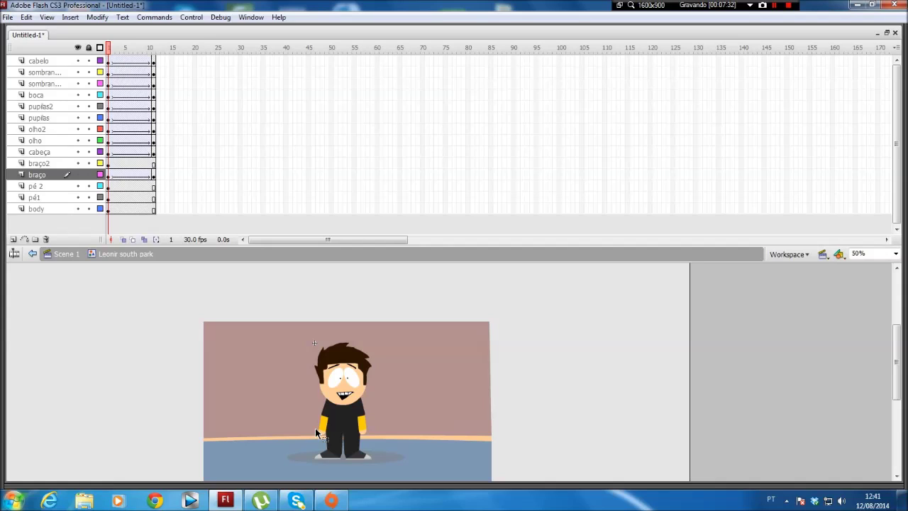
- Try to move the braço2 arm away from the body at frame 1, and undo the move
left_click(360, 416)
key("v")
left_click_drag(381, 376, 326, 383)
key("ctrl+z")
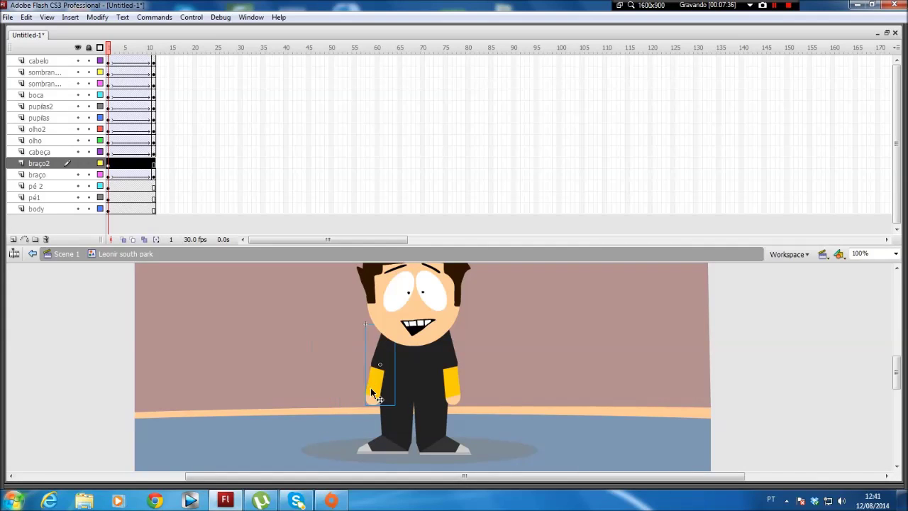
- Scrub the symbol's animation to frame 11 and check the pé 2 layer by toggling its visibility
left_click_drag(127, 46, 191, 48)
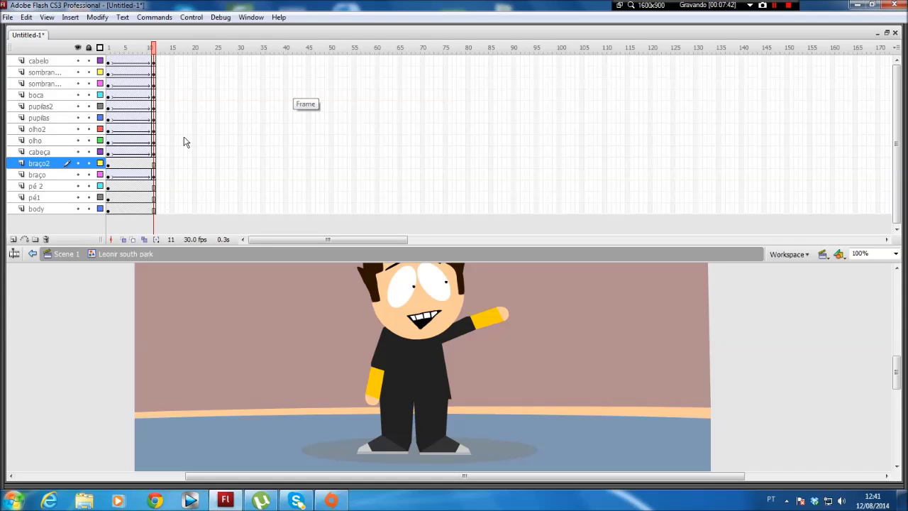
left_click(157, 175)
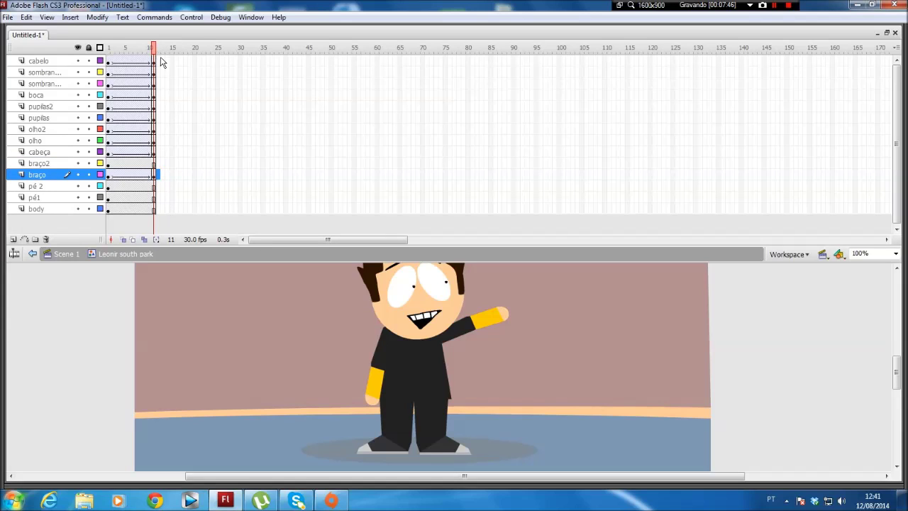
left_click_drag(160, 63, 156, 165)
left_click(78, 186)
left_click(78, 186)
left_click(158, 186)
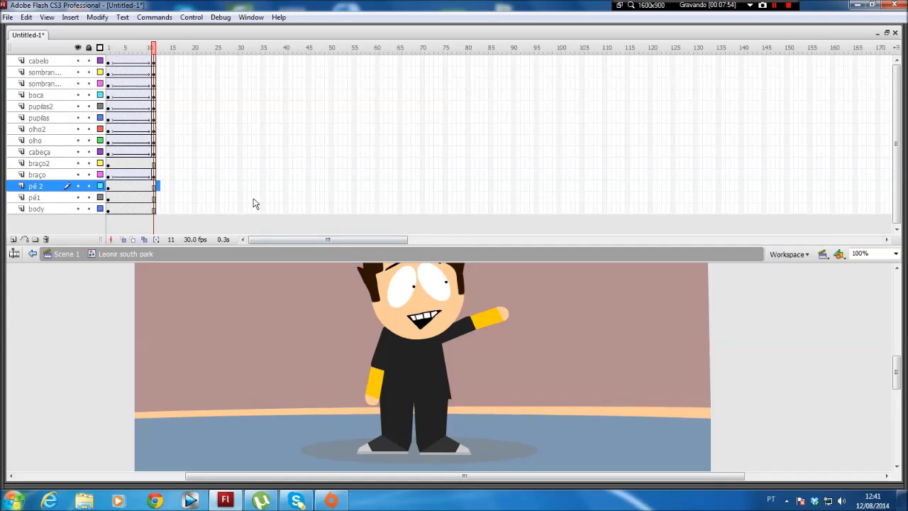
- Return to Scene 1, and tilt the character counterclockwise in a new keyframe at frame 3 of the character layer
double_click(245, 332)
left_click_drag(495, 336, 460, 363)
left_click(112, 62)
left_click(116, 63)
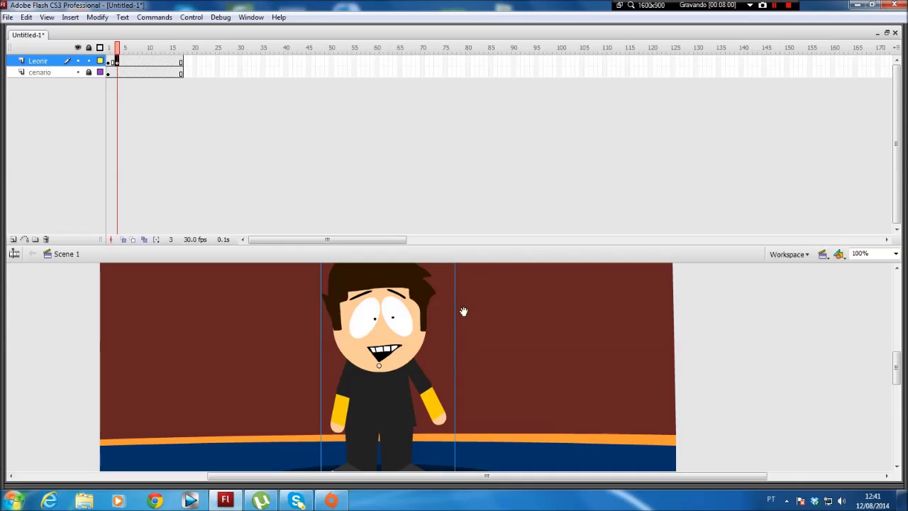
key("q")
left_click_drag(439, 283, 408, 264)
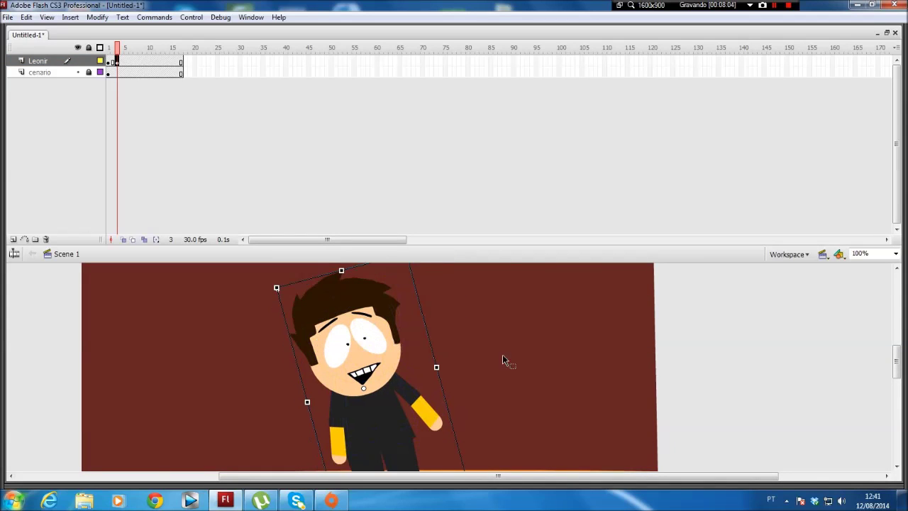
left_click_drag(490, 449, 480, 345)
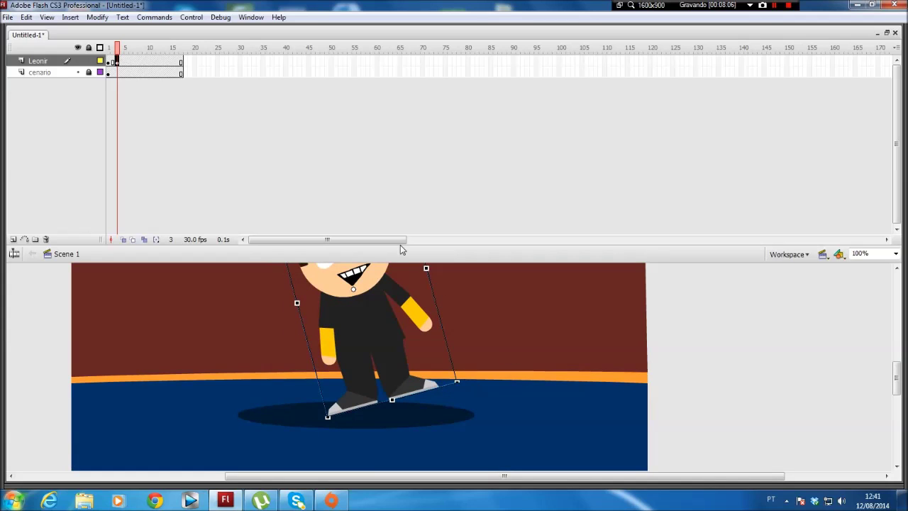
left_click_drag(403, 254, 403, 127)
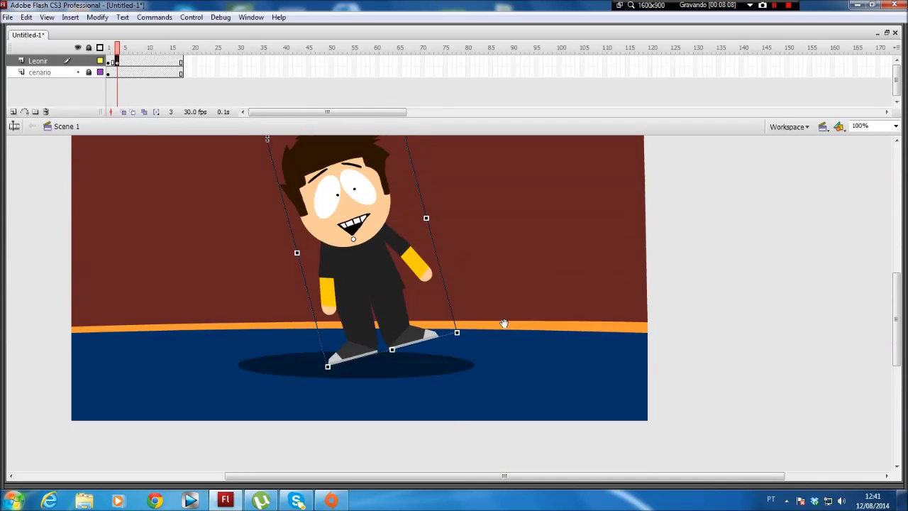
- Add a keyframe at frame 5 of the character layer, tilting the character clockwise and moving it to the right
left_click(126, 61)
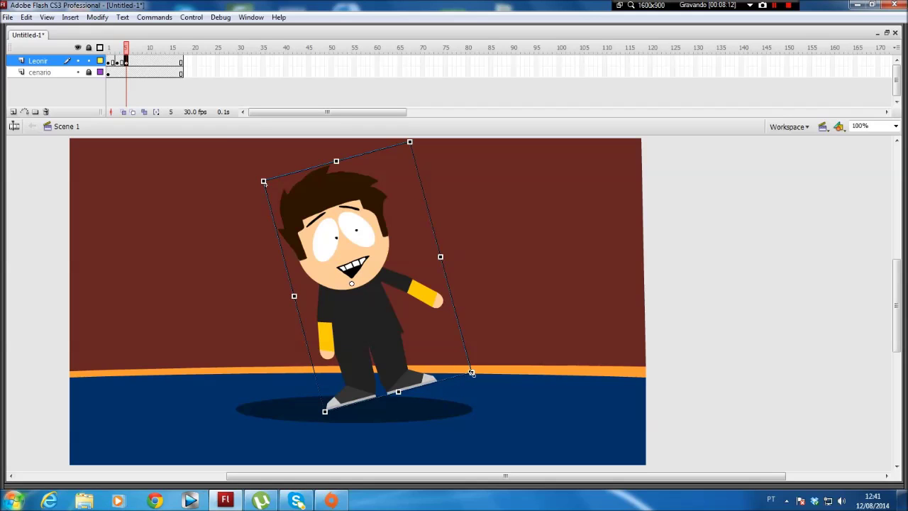
left_click_drag(480, 372, 420, 463)
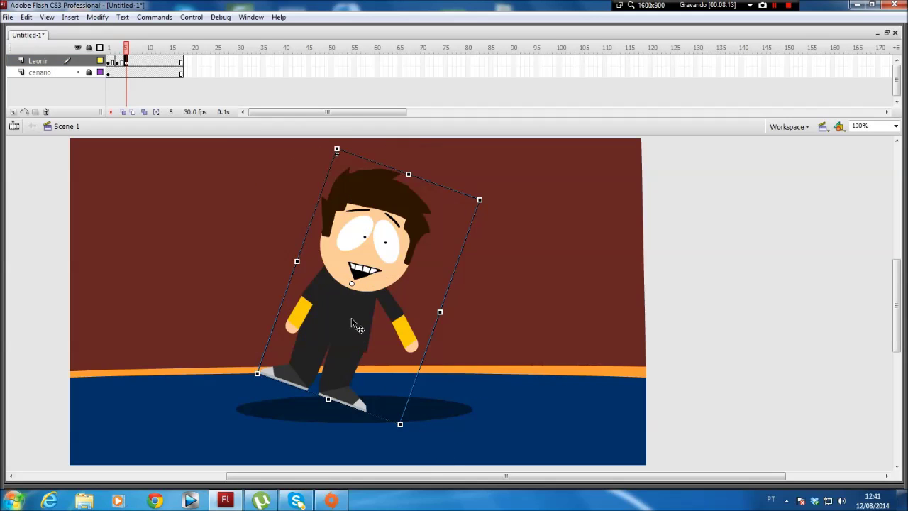
key("ctrl+z")
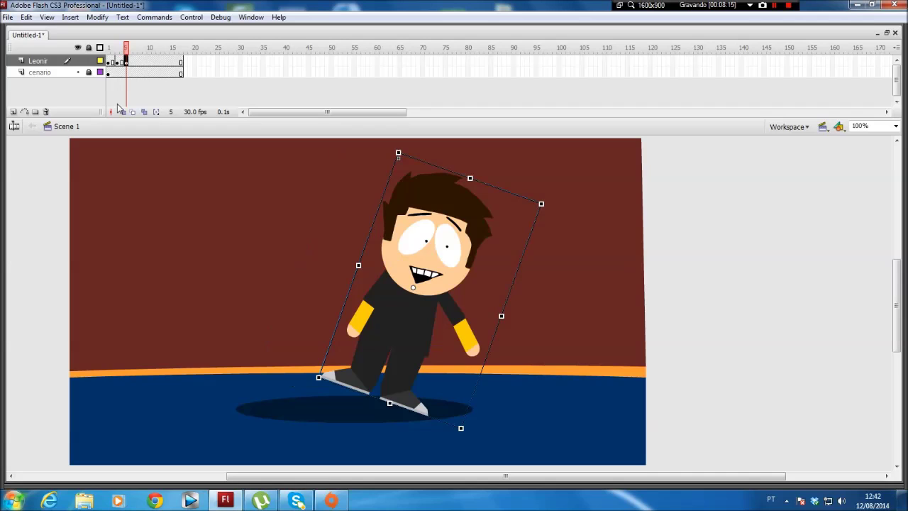
left_click(114, 52)
left_click_drag(116, 55, 139, 67)
- Add a keyframe at frame 7 of the character layer and tilt the character counterclockwise
left_click(135, 62)
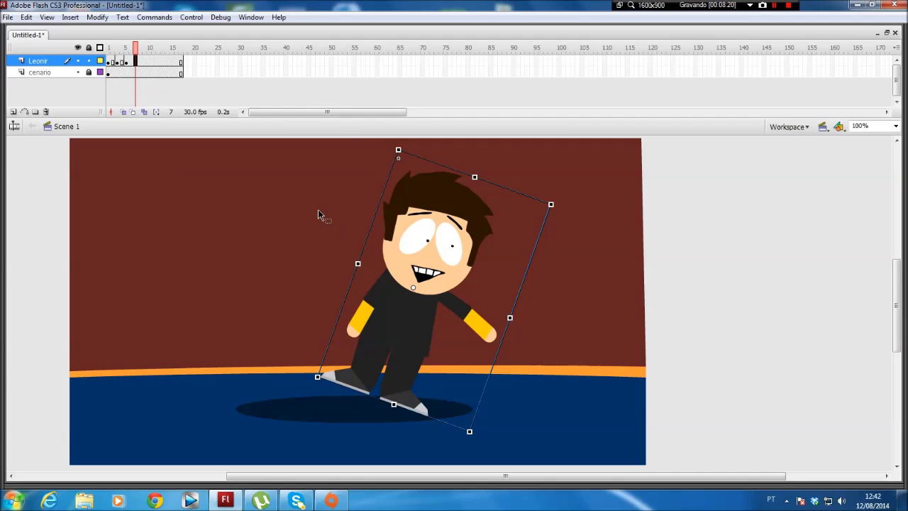
left_click_drag(559, 204, 480, 127)
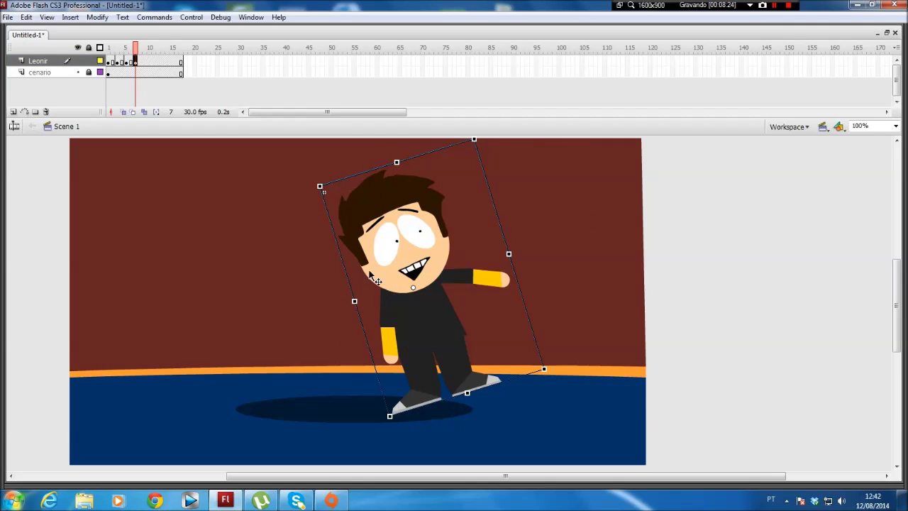
mouse_move(131, 55)
left_mouse_down()
mouse_move(108, 54)
mouse_move(142, 53)
left_mouse_up()
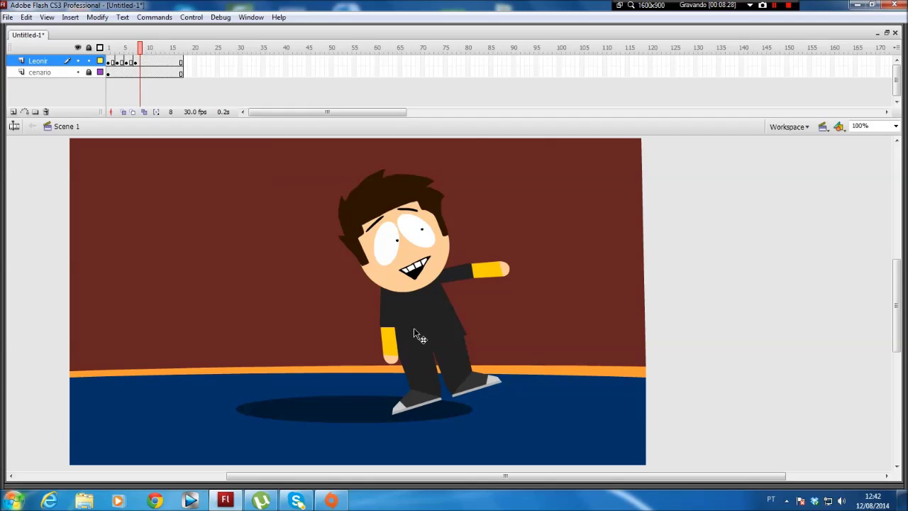
- Check the character instance's Loop and First frame settings
left_click(402, 344)
mouse_move(139, 484)
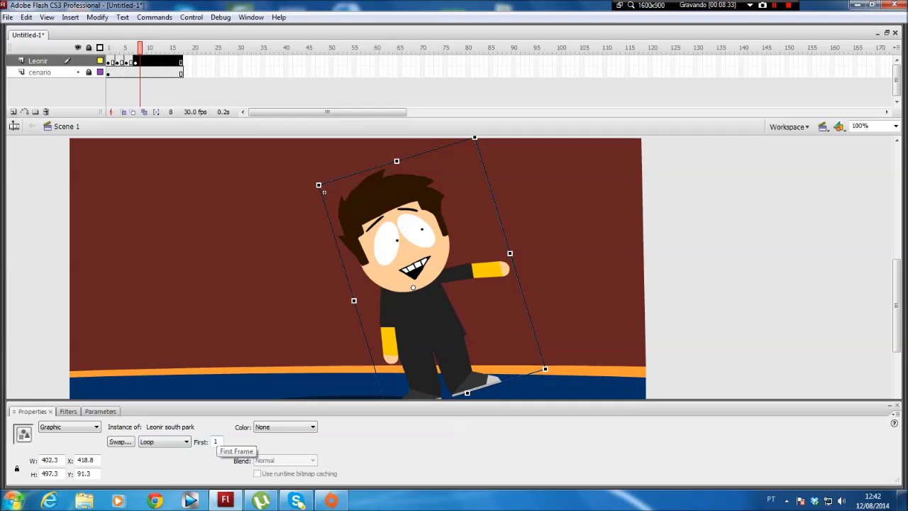
key("ctrl+F3")
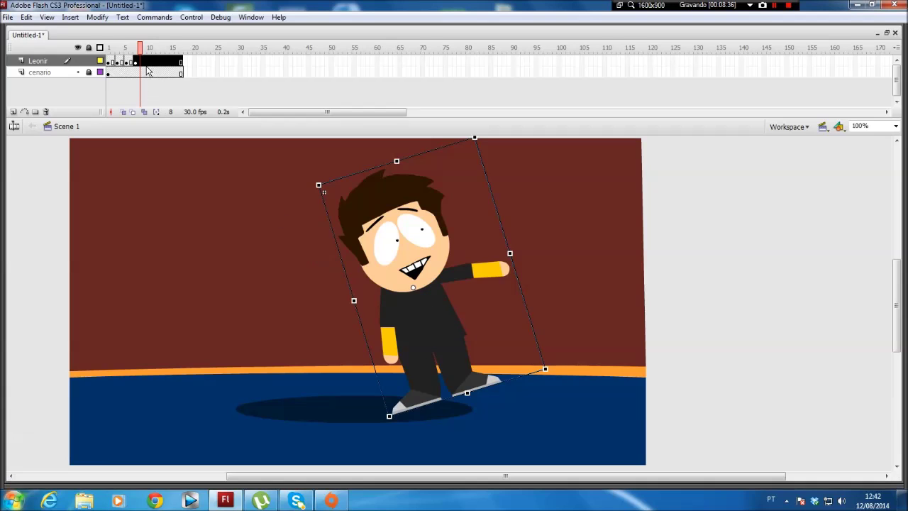
- Add a keyframe at frame 9 of the character layer, tilting the character clockwise and shifting it further right
mouse_move(140, 56)
left_mouse_down()
mouse_move(108, 59)
mouse_move(145, 60)
left_mouse_up()
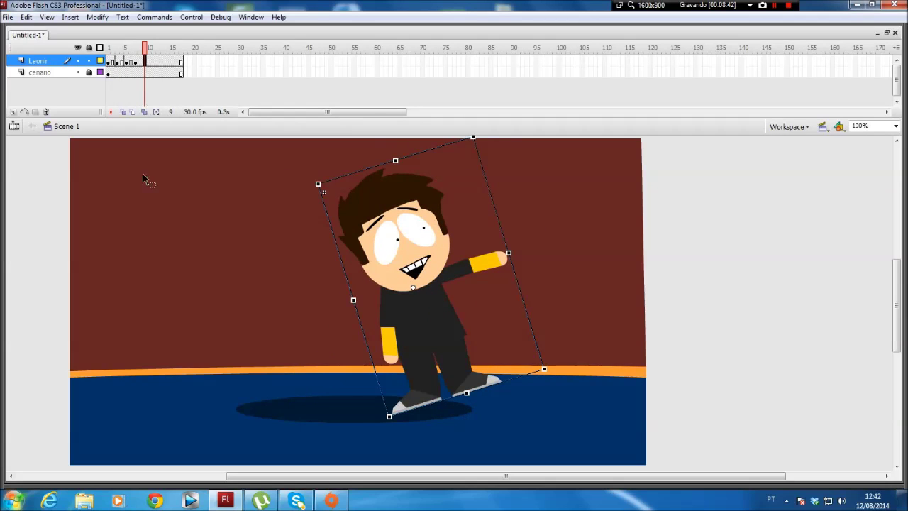
left_click_drag(558, 379, 476, 418)
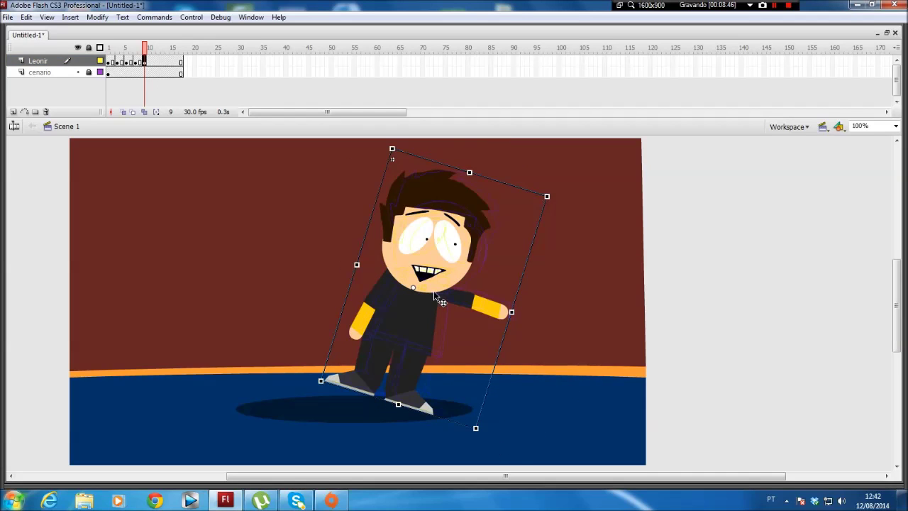
left_click_drag(482, 298, 483, 298)
left_click_drag(147, 49, 176, 74)
- Add a keyframe at frame 11 of the character layer, tilting the character counterclockwise and nudging it right
left_click(153, 62)
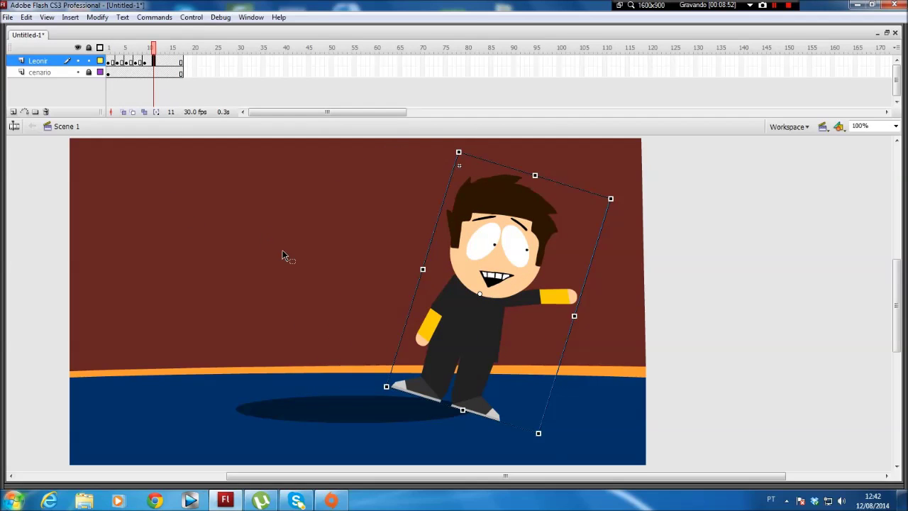
left_click_drag(544, 444, 590, 359)
left_click_drag(511, 352, 526, 357)
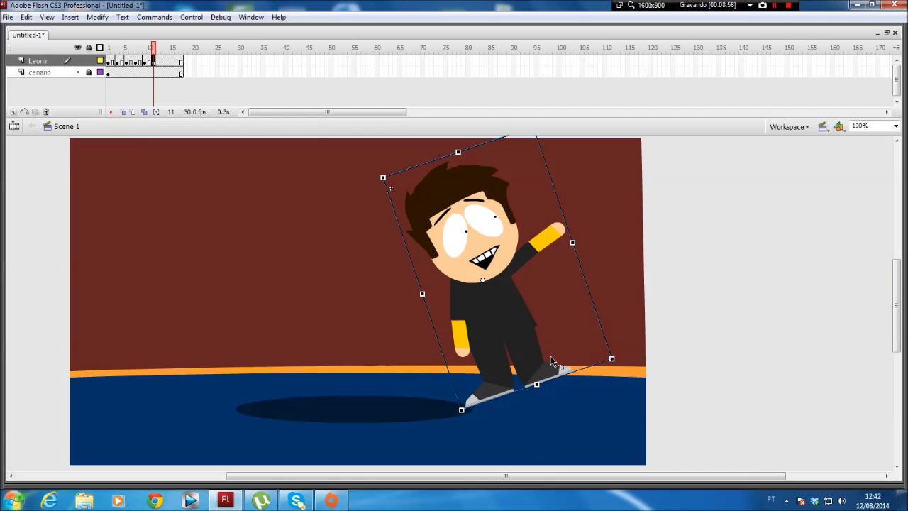
- Add a keyframe at frame 13 of the character layer, tilting the character clockwise and moving it right
left_click(162, 62)
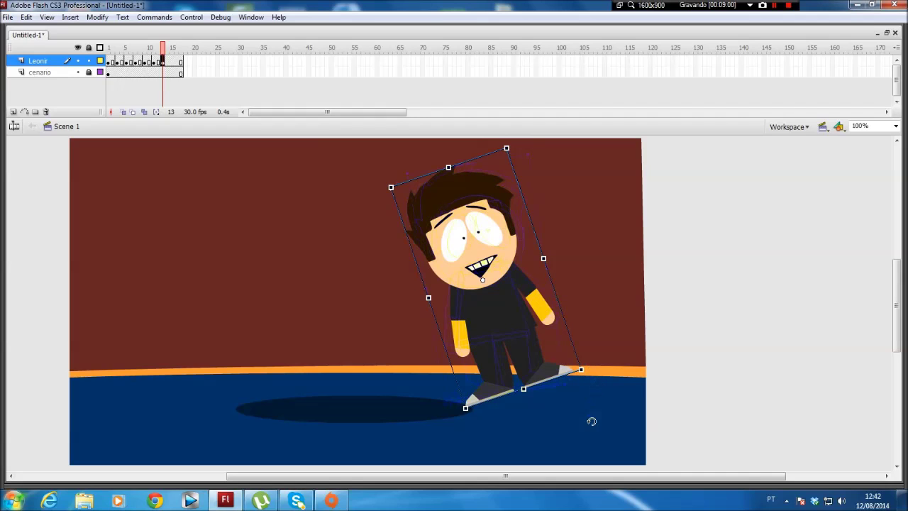
left_click_drag(521, 418, 516, 419)
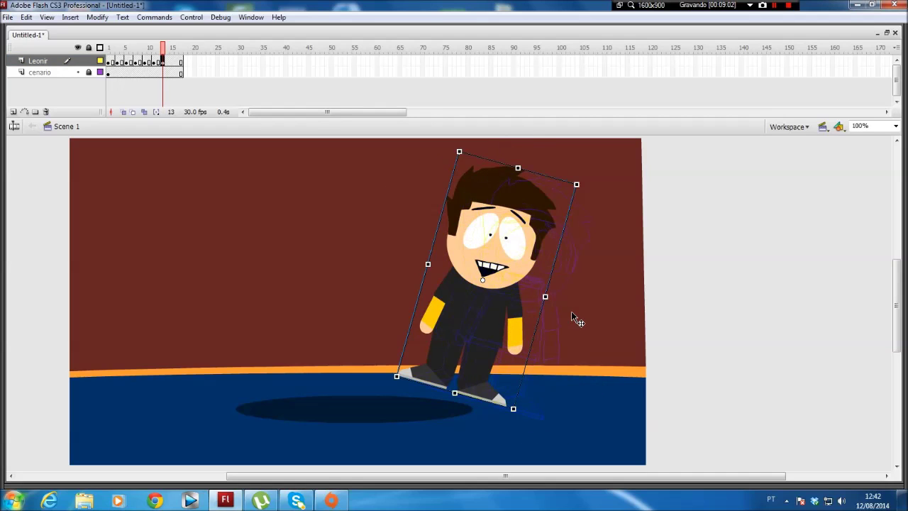
key("ctrl+z")
- Play the scene from frame 1 to review the character's rocking walk across the stage
left_click(122, 62)
left_click_drag(117, 58, 86, 91)
key("Return")
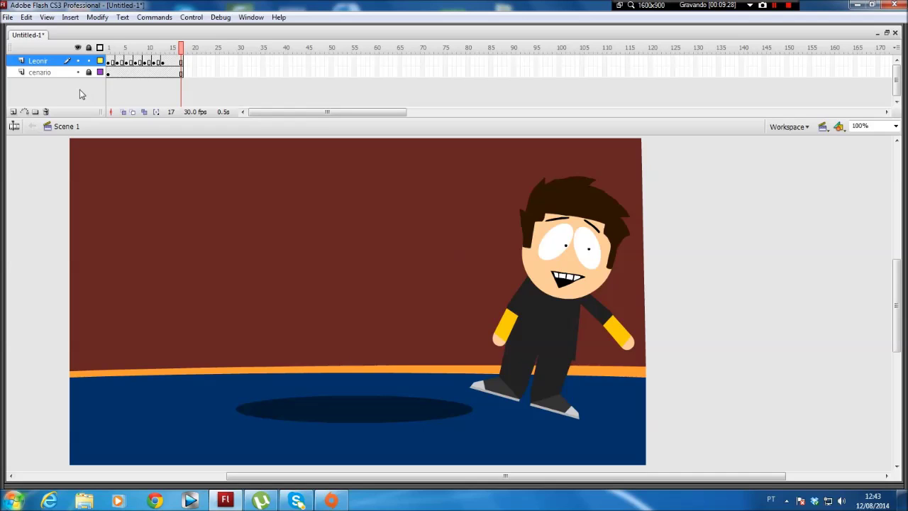
left_click(126, 59)
left_click_drag(125, 54, 107, 55)
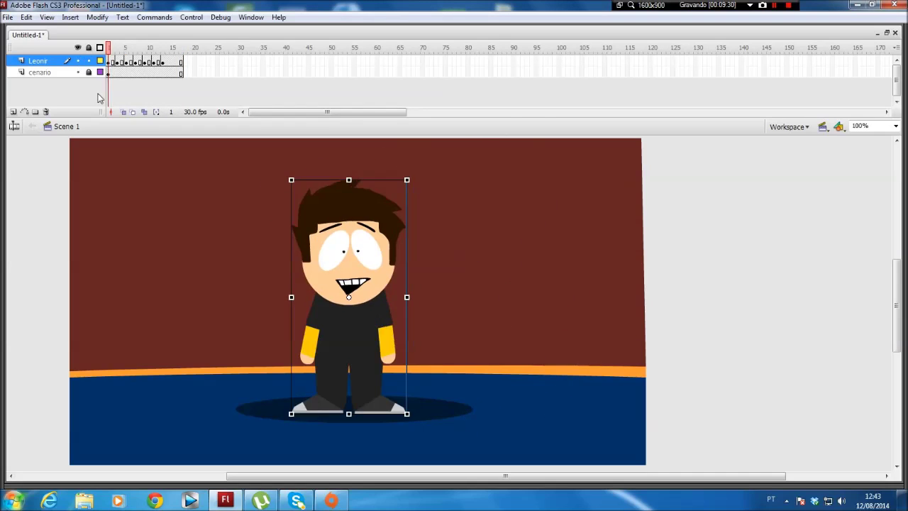
key("Return")
- Add a keyframe at frame 15 of the character layer, tilting the character counterclockwise and moving it past the stage's right edge
left_click(172, 61)
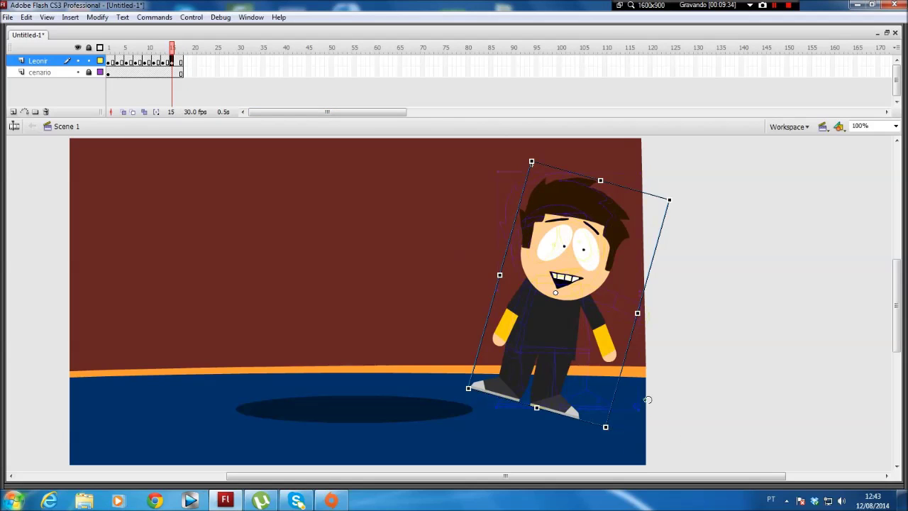
left_click_drag(652, 345, 657, 264)
left_click_drag(624, 357, 654, 351)
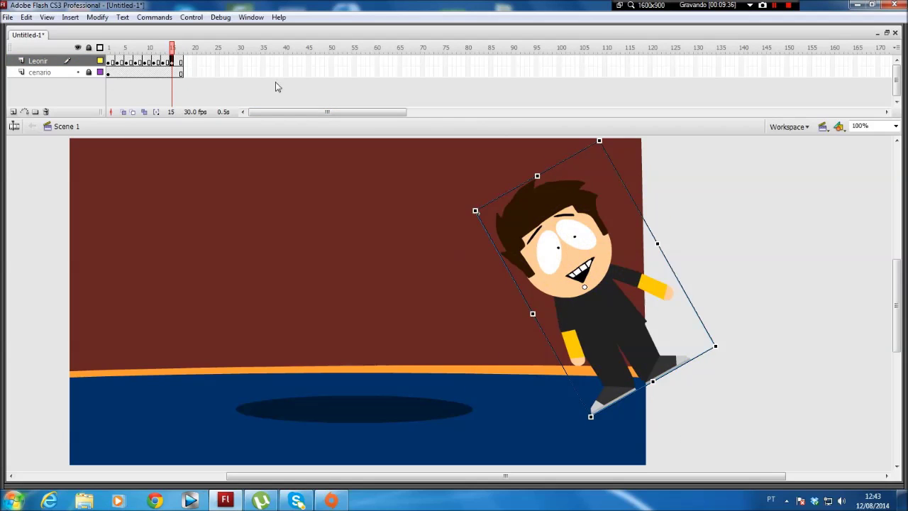
- Add a keyframe at frame 17 of the character layer, tilting the character clockwise and moving it further off the stage's right edge
left_click(181, 62)
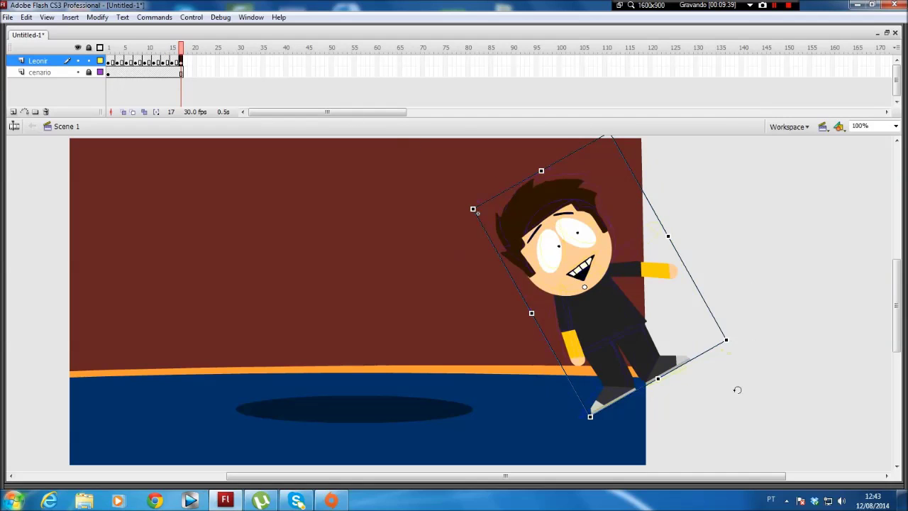
left_click_drag(727, 340, 698, 458)
left_click_drag(596, 327, 679, 347)
left_click(805, 272)
- Extend both layers to frame 18 and play the scene from frame 1 to review the walk
left_click_drag(170, 50, 103, 57)
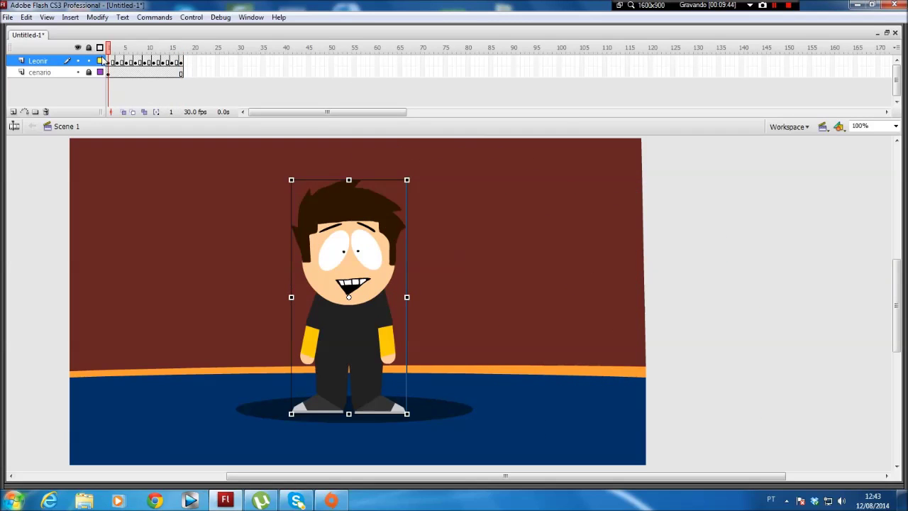
key("Return")
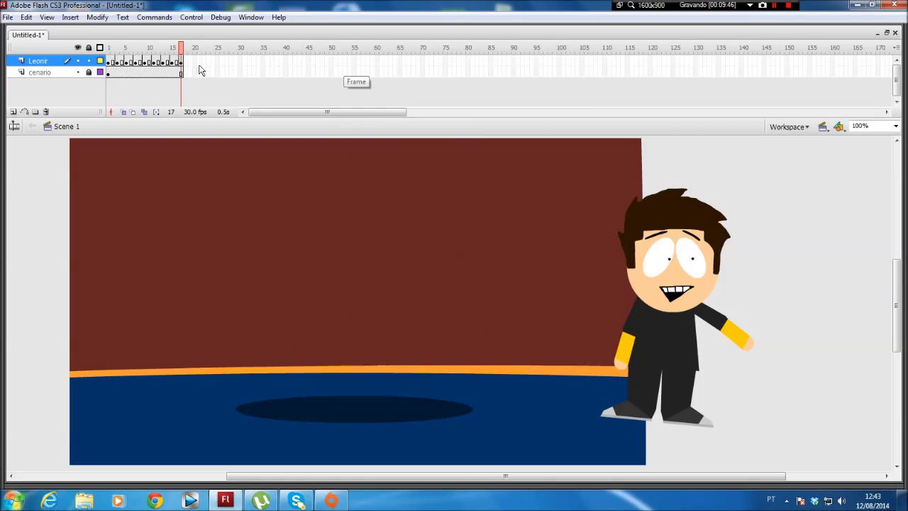
left_click_drag(187, 61, 97, 147)
key("F5")
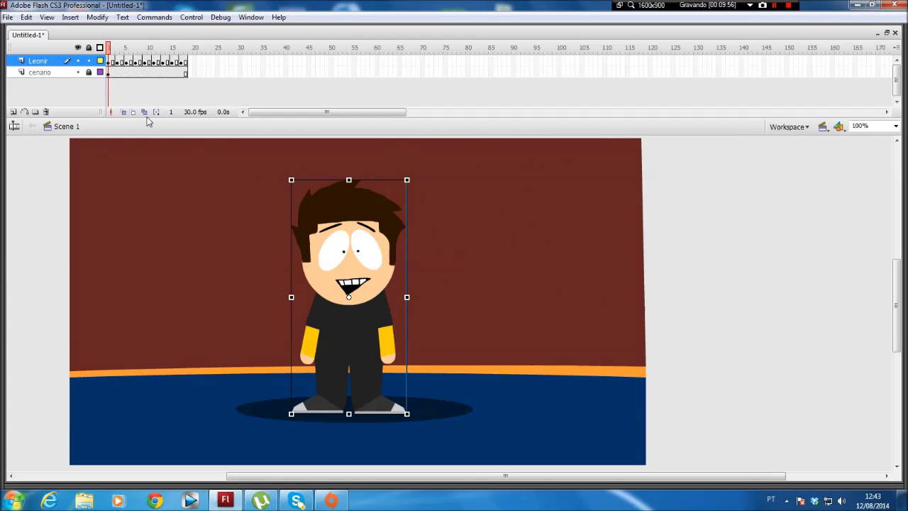
key("Return")
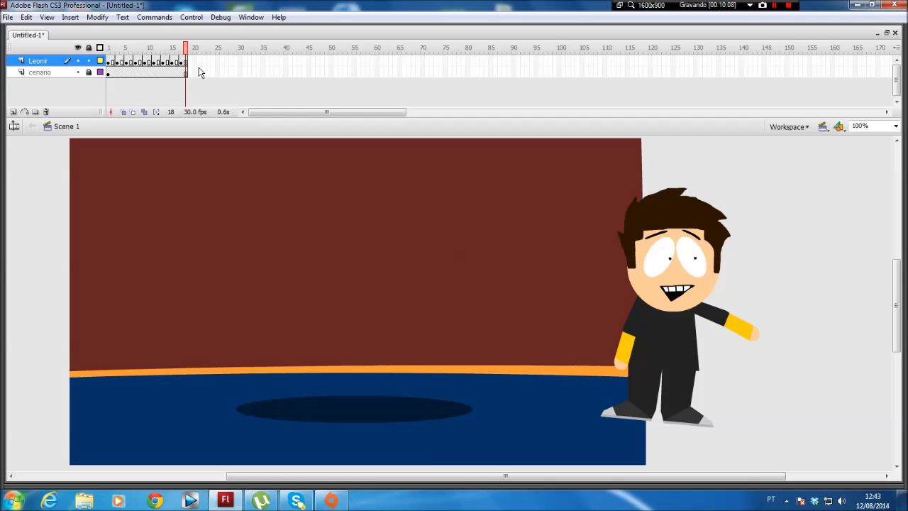
key("Return")
- Extend both layers to frame 20 with a character keyframe at frame 19, moving the character completely off the stage's right side
left_click(194, 63)
left_click(195, 72)
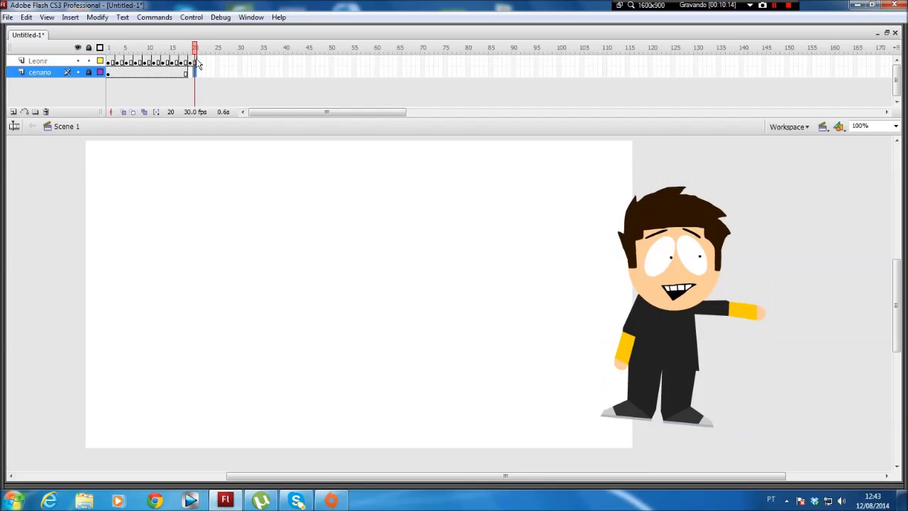
key("F5")
left_click(757, 300)
left_click_drag(748, 303, 803, 303)
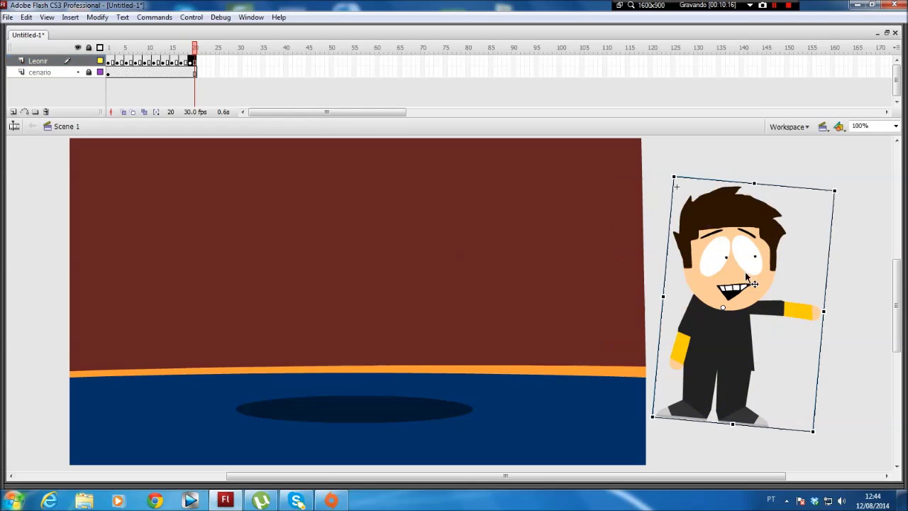
- Extend both layers to frame 30 so the empty stage holds after the character has left
left_click_drag(194, 49, 178, 49)
left_click(194, 49)
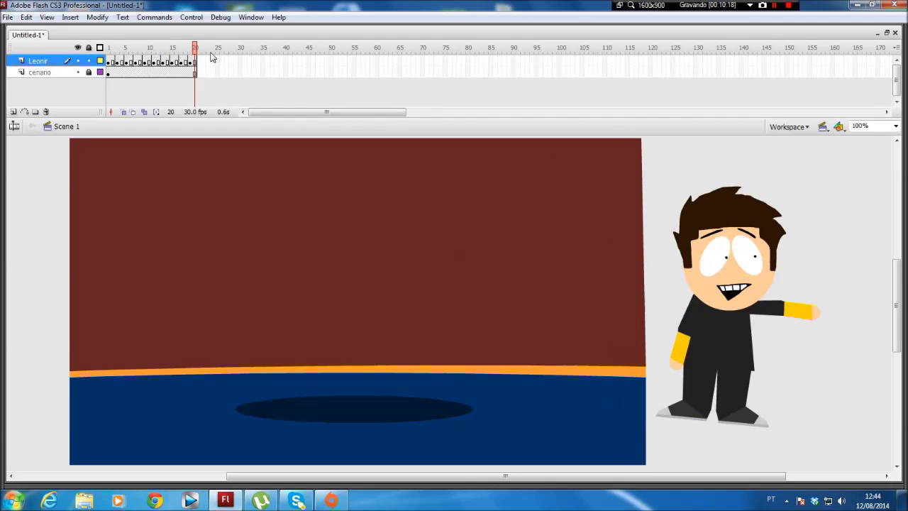
key("F5")
key("F5")
key("F5")
key("F5")
key("F5")
key("F5")
key("F5")
key("F5")
key("F5")
key("F5")
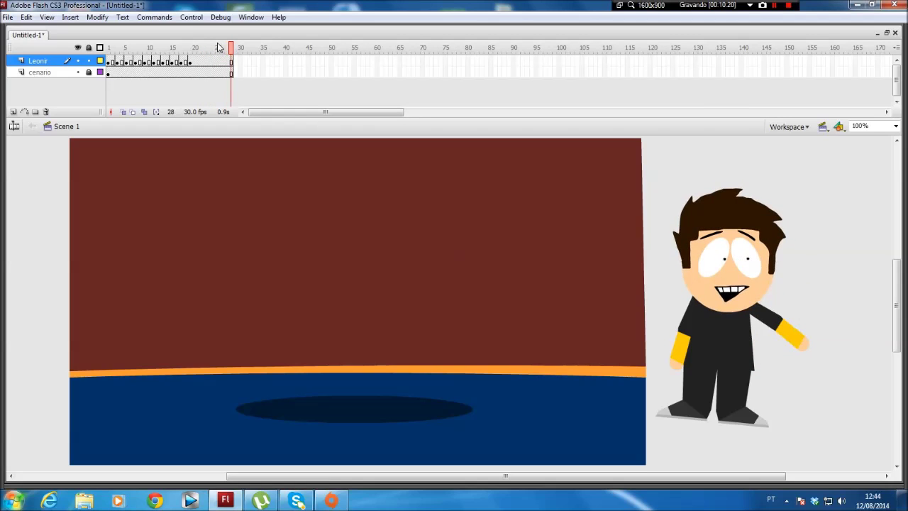
- Test the movie to review the walk animation, and close the preview
left_click_drag(222, 47, 100, 57)
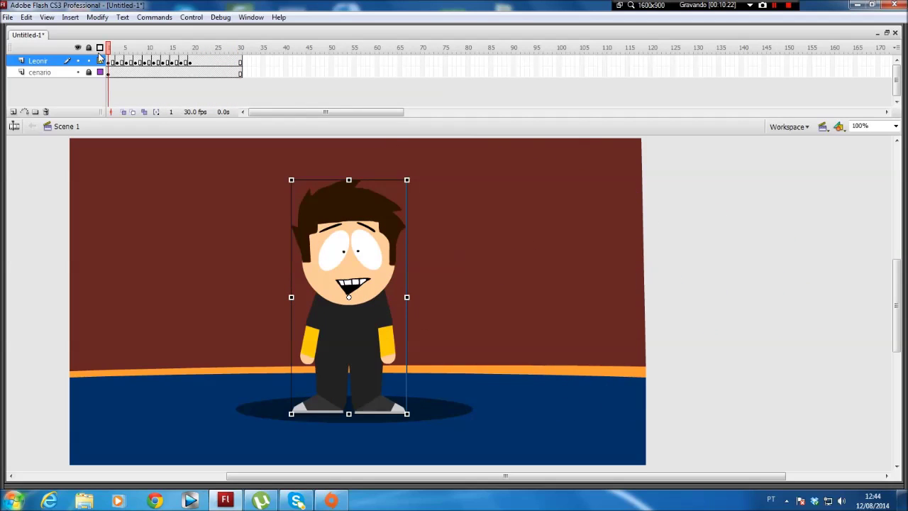
key("ctrl+Return")
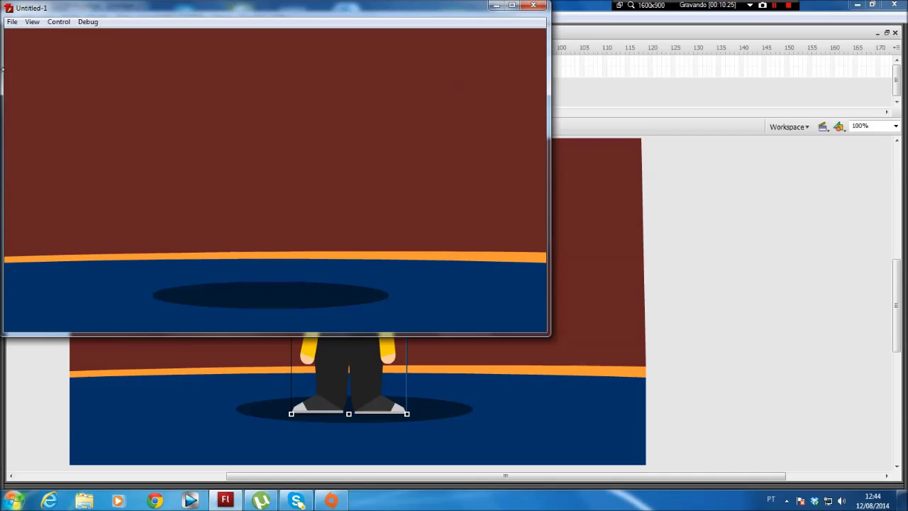
left_click(534, 5)
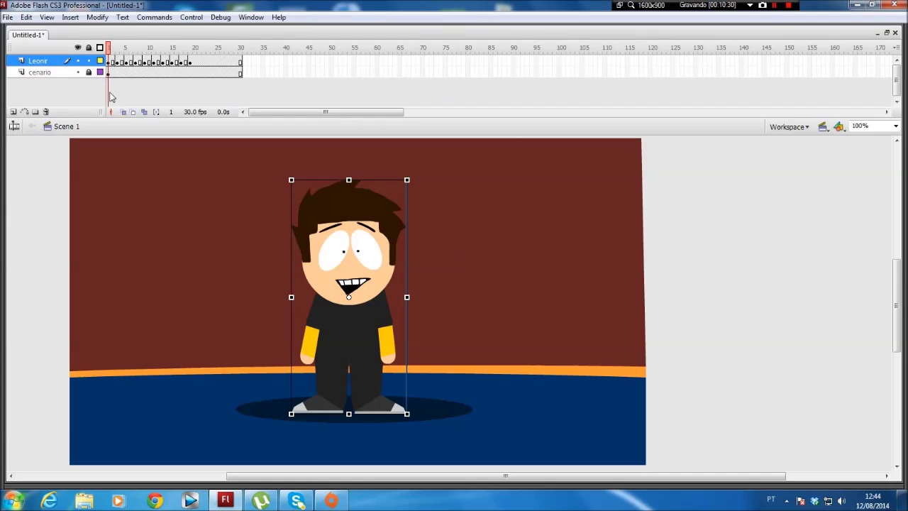
- Slow the walk by spacing the character keyframes three frames apart, and test the movie again
left_click_drag(113, 48, 239, 53)
key("ctrl+Return")
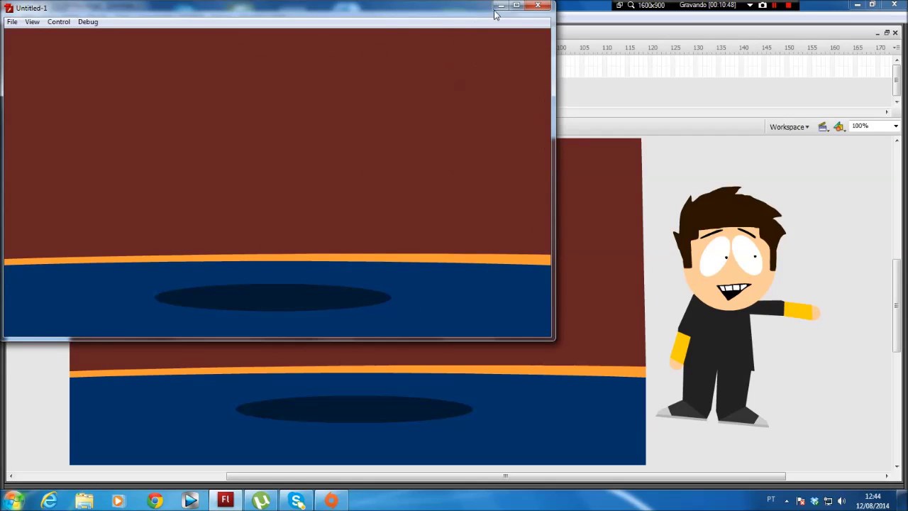
left_click(537, 5)
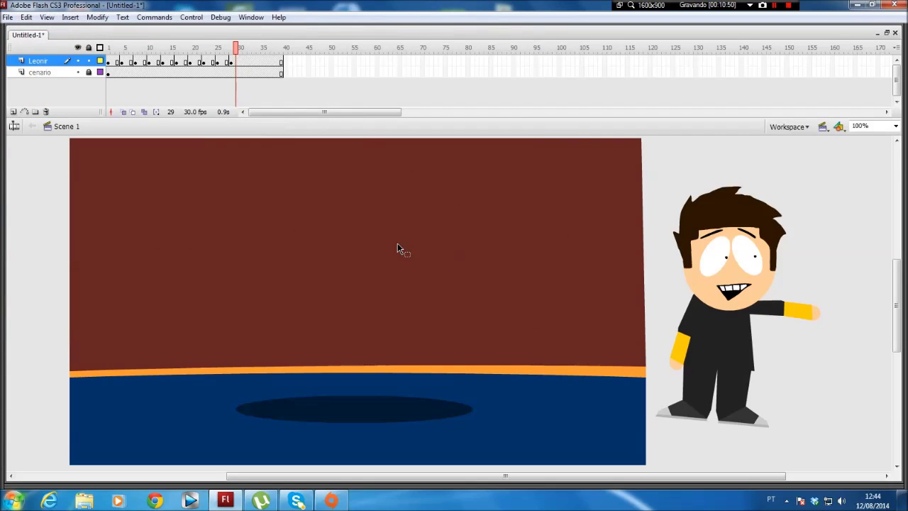
- Move the character in frame 1 to the left part of the stage, clear of the floor shadow
left_click(44, 276)
left_click_drag(229, 51, 65, 85)
left_click_drag(371, 284, 206, 291)
key("ctrl+z")
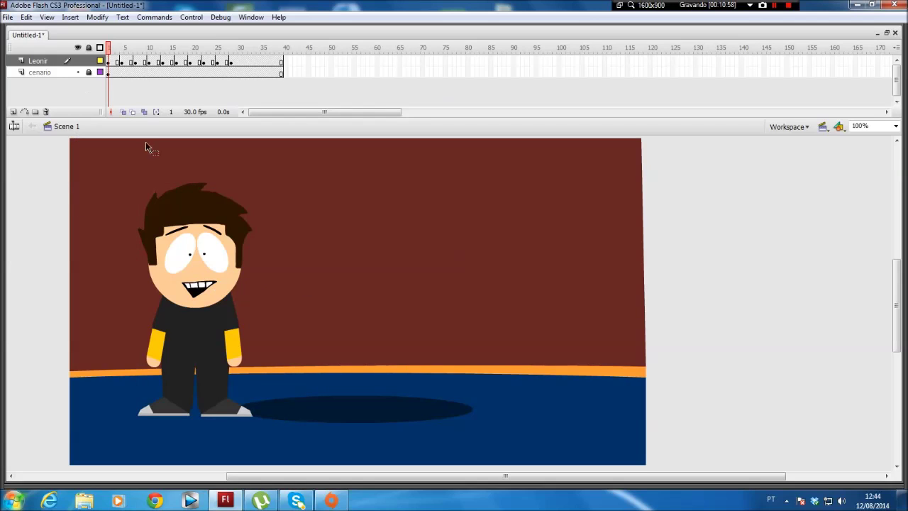
- Add a new layer above the character layer and name it "Personagem 2"
left_click(13, 112)
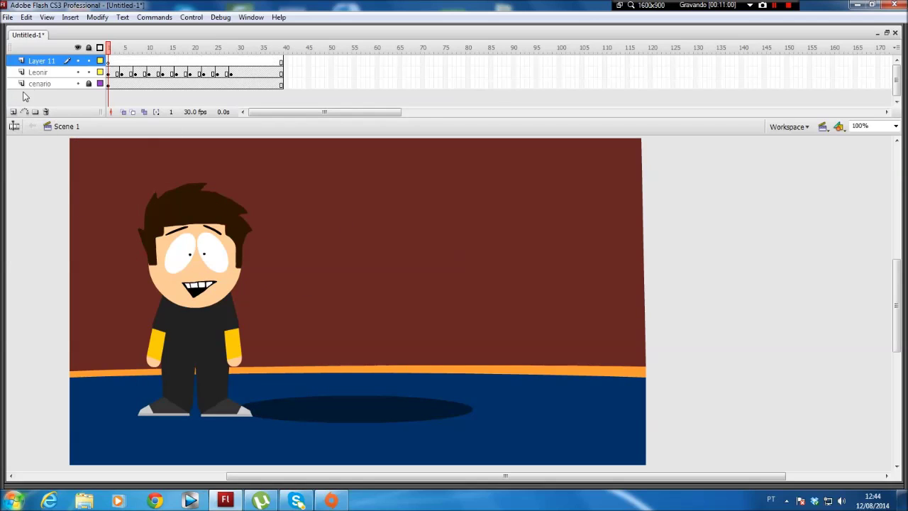
double_click(44, 60)
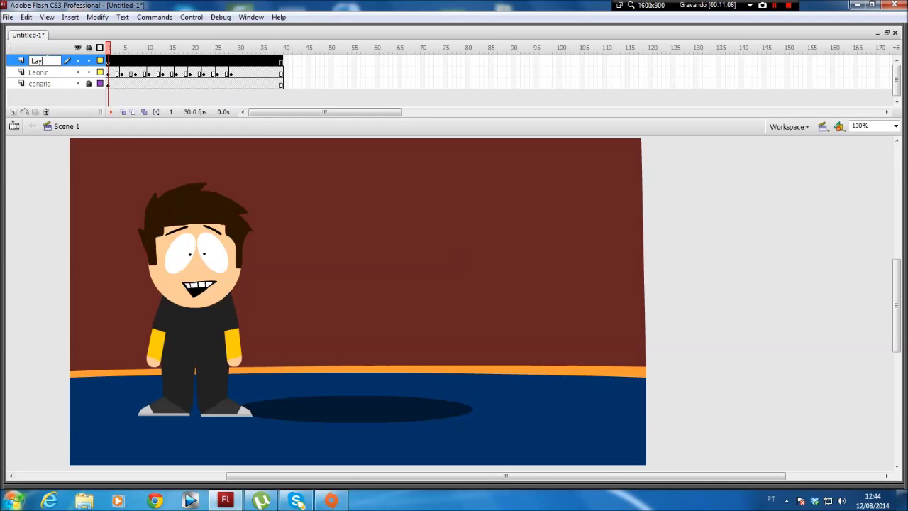
type("Personagem 2")
key("Return")
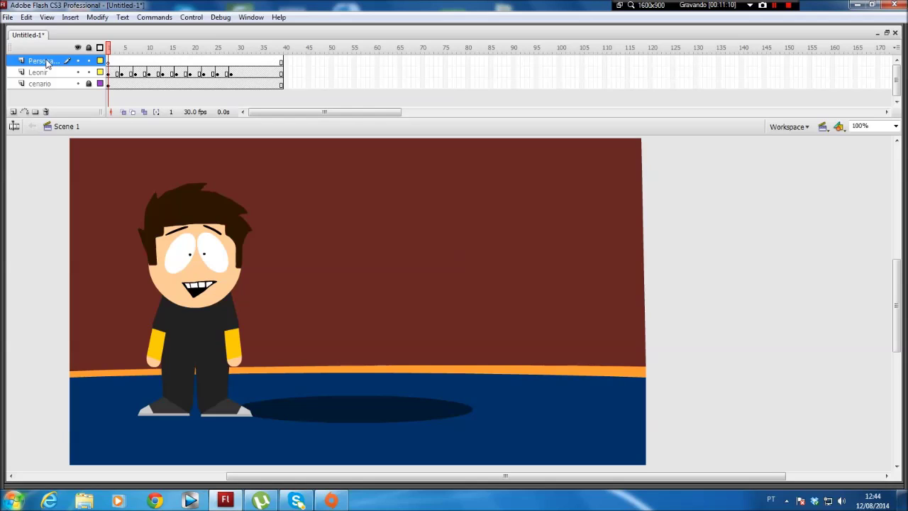
- Draw a skin-coloured circle with the Oval tool on the Personagem 2 layer as the second character's head
left_click(321, 312)
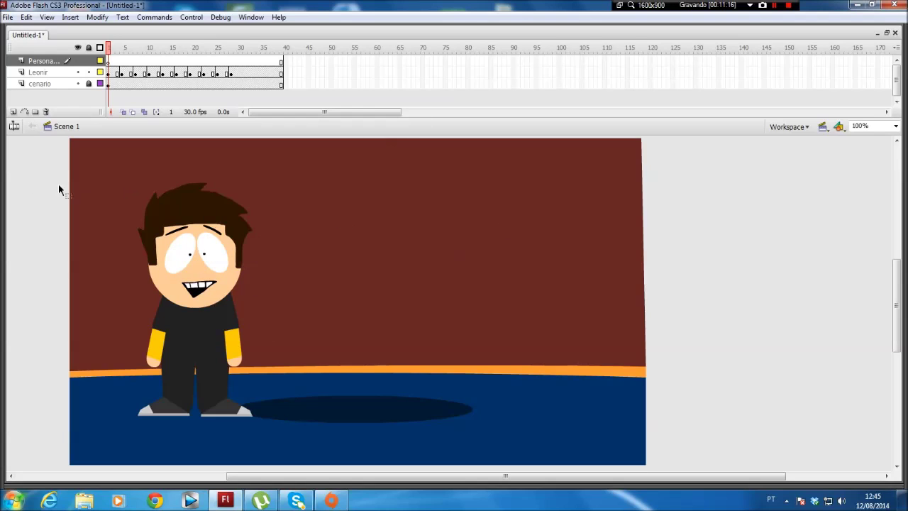
left_click(1, 167)
left_click(24, 108)
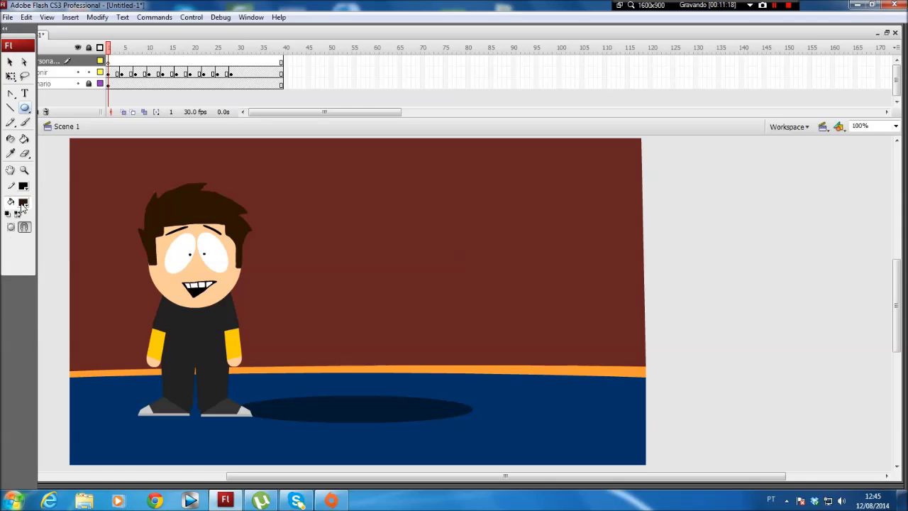
left_click(24, 201)
left_click(339, 238)
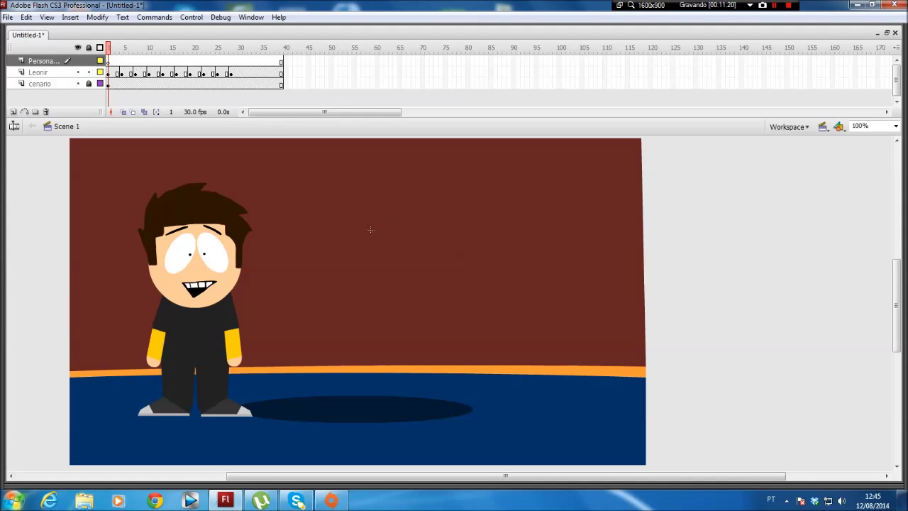
left_click_drag(457, 303, 472, 310)
left_click_drag(435, 268, 437, 251)
left_click(482, 199)
left_click(461, 220)
left_click(449, 201)
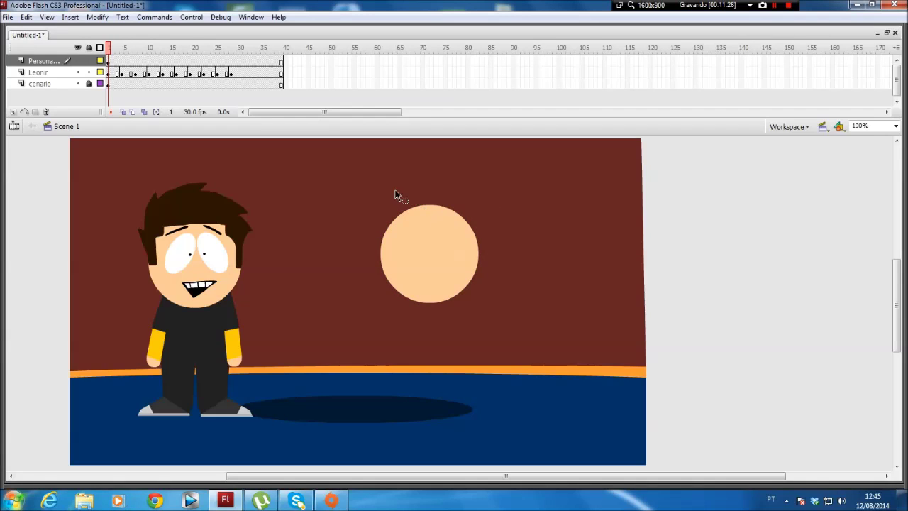
- Copy the plain head circle from inside the character's symbol and paste it into the main scene, beside the drawn circle
left_click(221, 298)
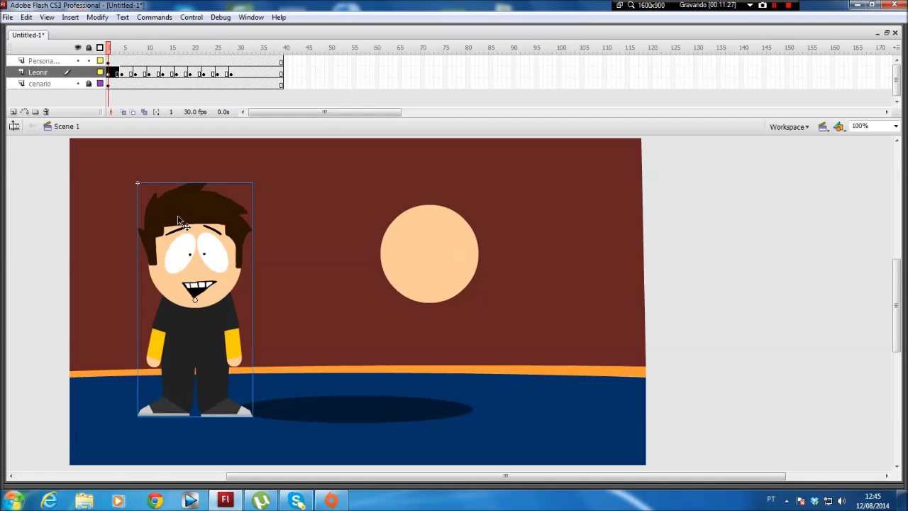
double_click(237, 291)
left_click(235, 291)
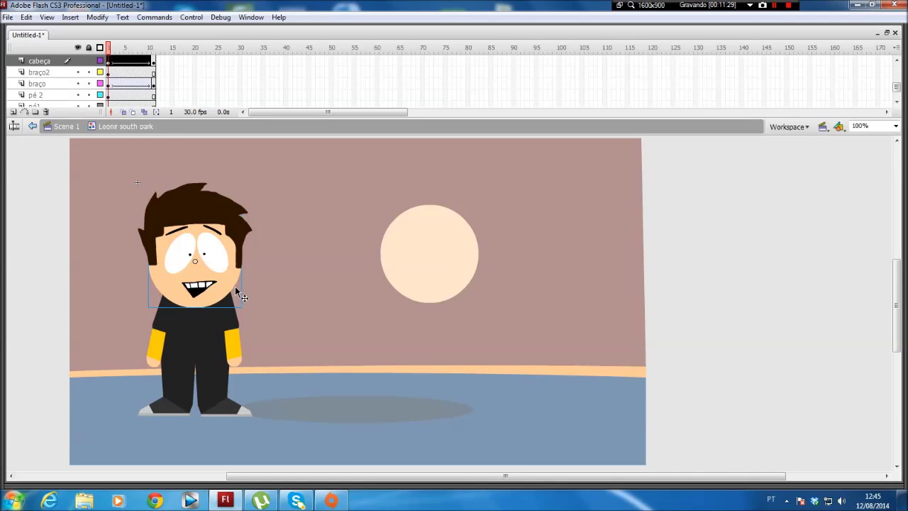
double_click(317, 285)
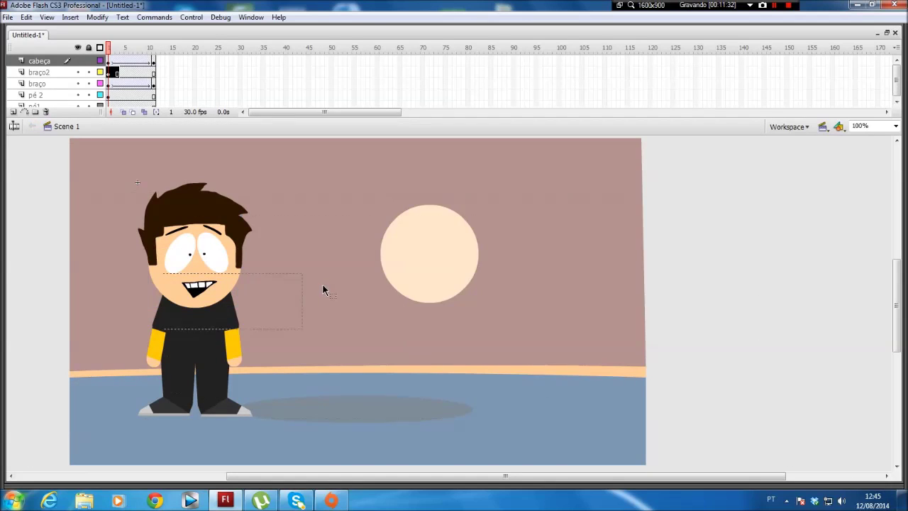
left_click_drag(437, 279, 608, 256)
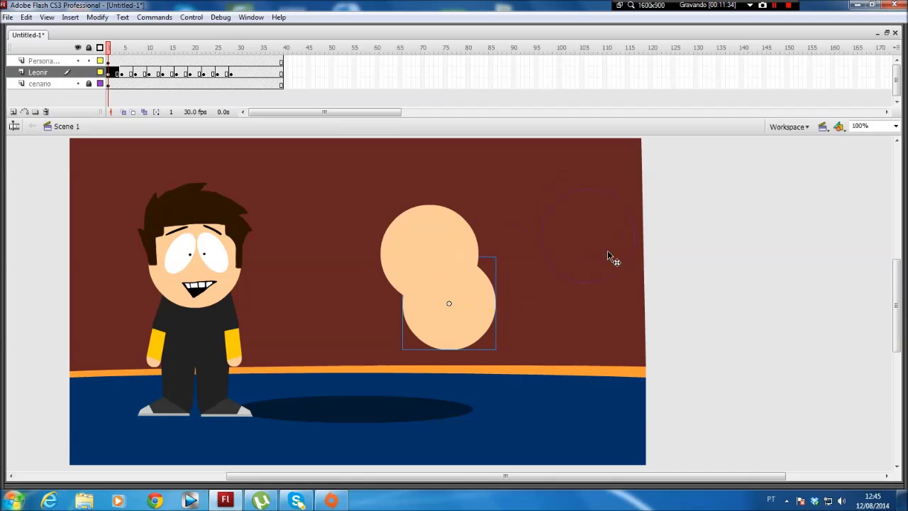
- Delete the drawn circle from the Personagem 2 layer and move the pasted head circle towards the middle of the stage
left_click(517, 298)
left_click(456, 255)
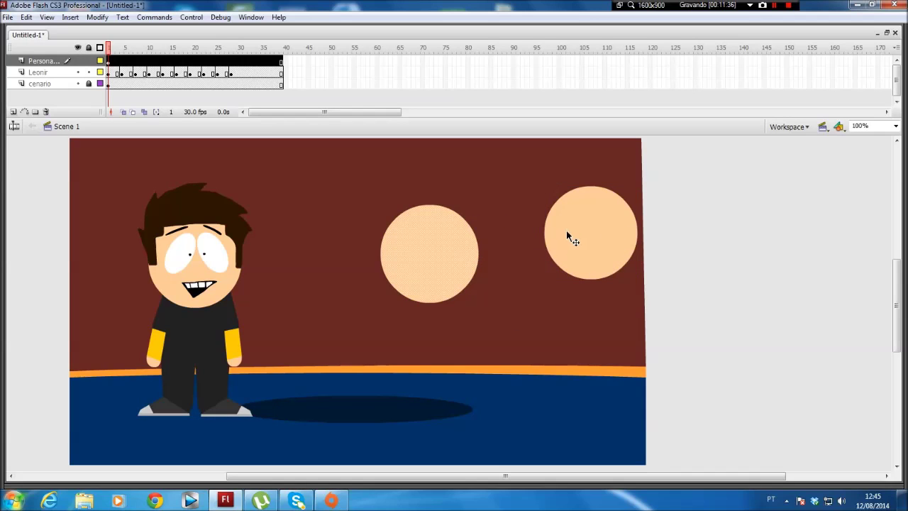
key("Delete")
left_click_drag(567, 222, 467, 250)
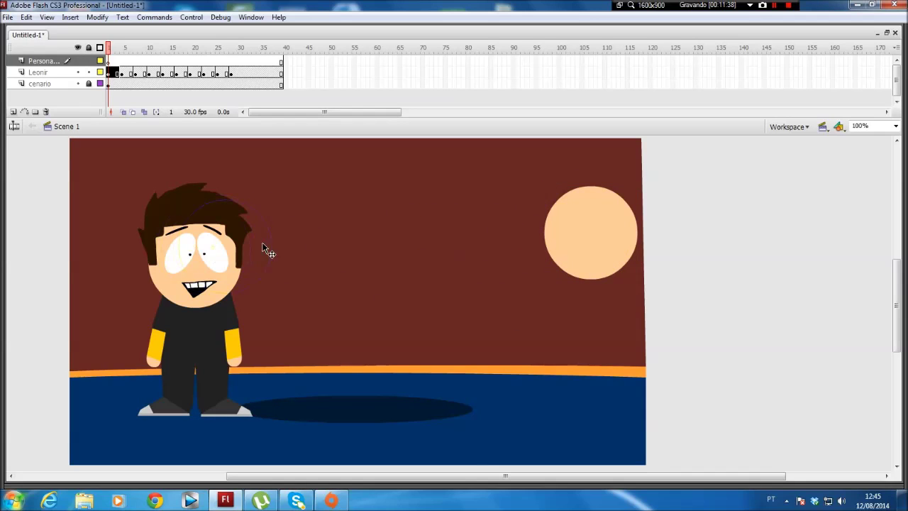
- Break the pasted head circle apart into a plain shape and reposition it to the right of the character
key("ctrl+z")
key("ctrl+z")
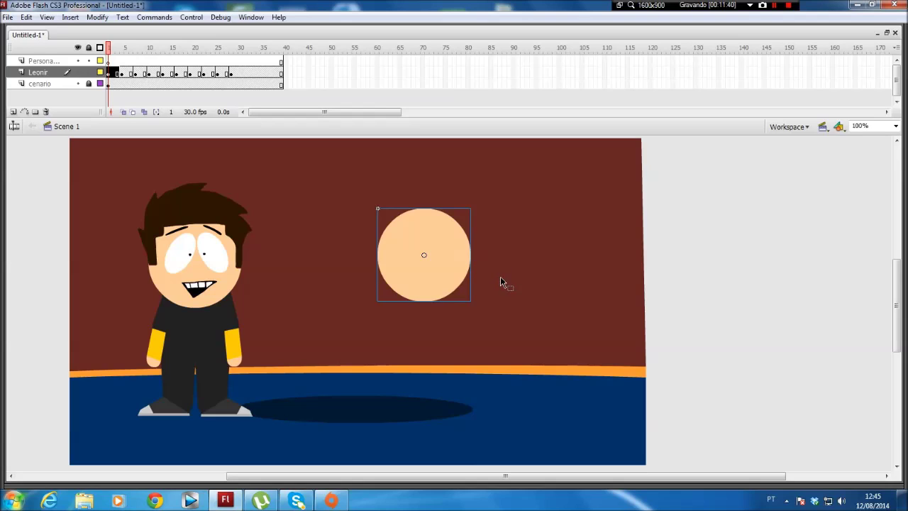
key("ctrl+z")
left_click(493, 279)
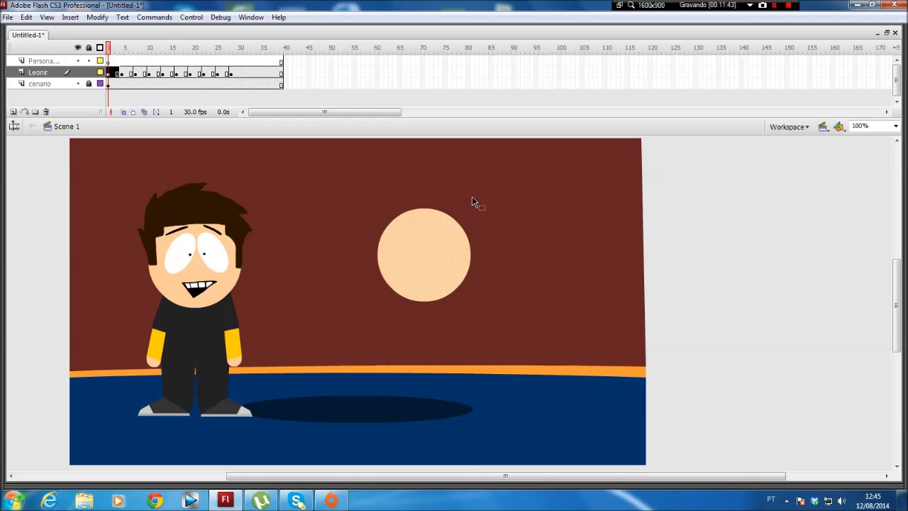
left_click_drag(425, 261, 419, 222)
left_click_drag(249, 258, 448, 245)
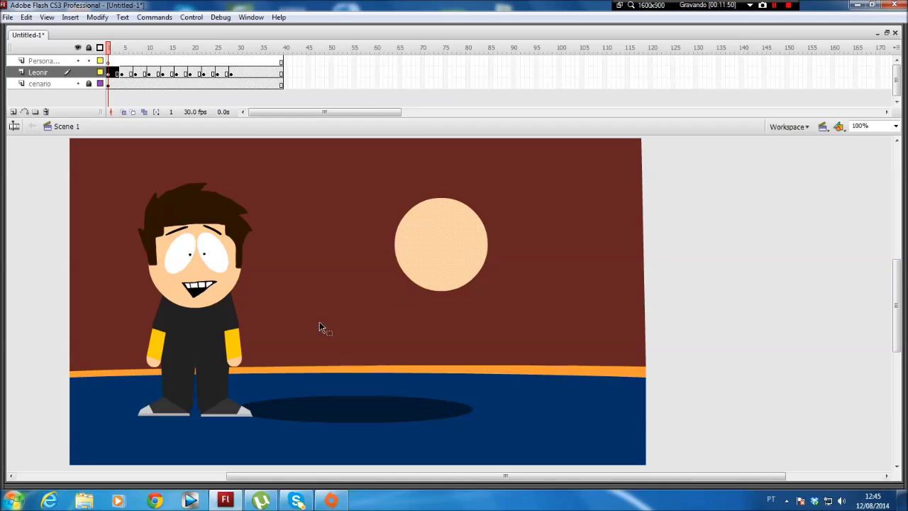
left_click_drag(453, 242, 370, 228)
left_click_drag(369, 227, 449, 221)
key("b")
left_click_drag(449, 186, 420, 263)
key("ctrl+z")
left_click_drag(263, 179, 166, 350)
key("ctrl+z")
left_click_drag(249, 162, 216, 226)
key("ctrl+z")
key("v")
- Place the head circle right of the character and convert it to a Graphic symbol named "cabeça personagem 2"
mouse_move(449, 243)
left_mouse_down()
mouse_move(454, 255)
mouse_move(478, 253)
mouse_move(465, 257)
left_mouse_up()
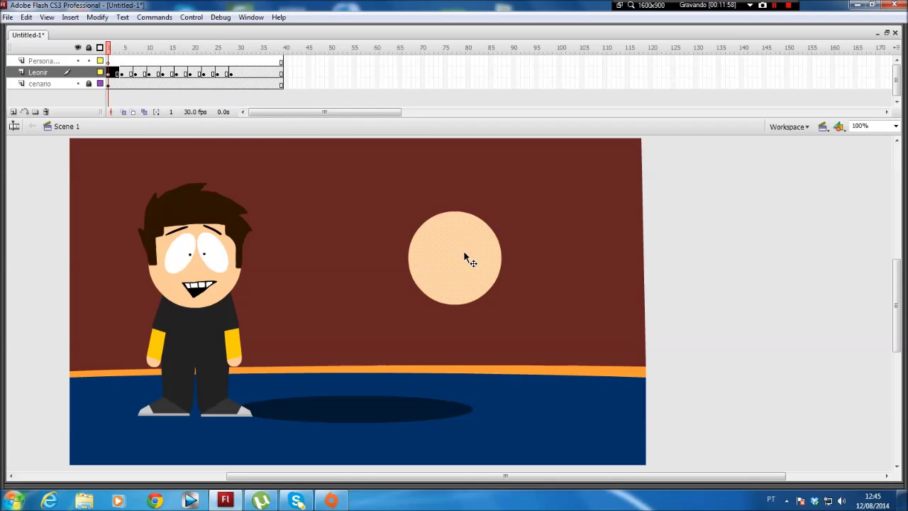
left_click(476, 311)
left_click(477, 254)
key("F8")
type("c")
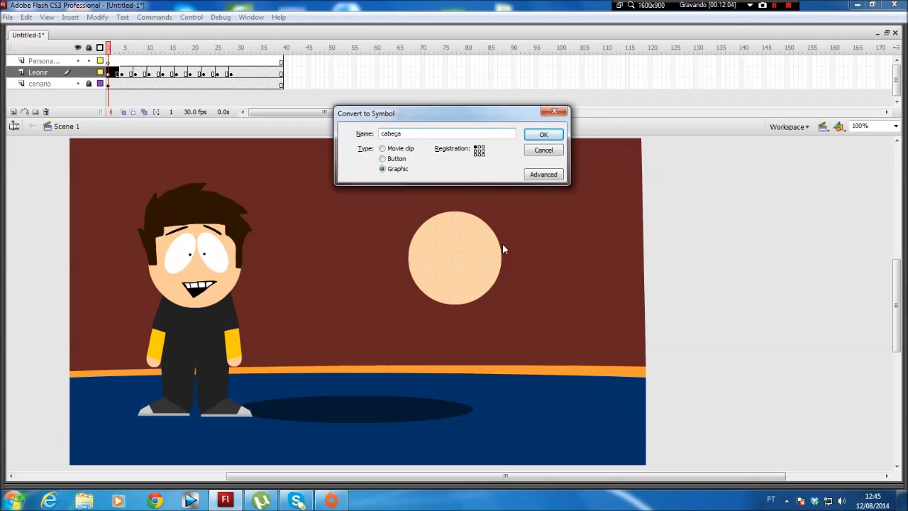
type("abeça personagem 2")
key("Return")
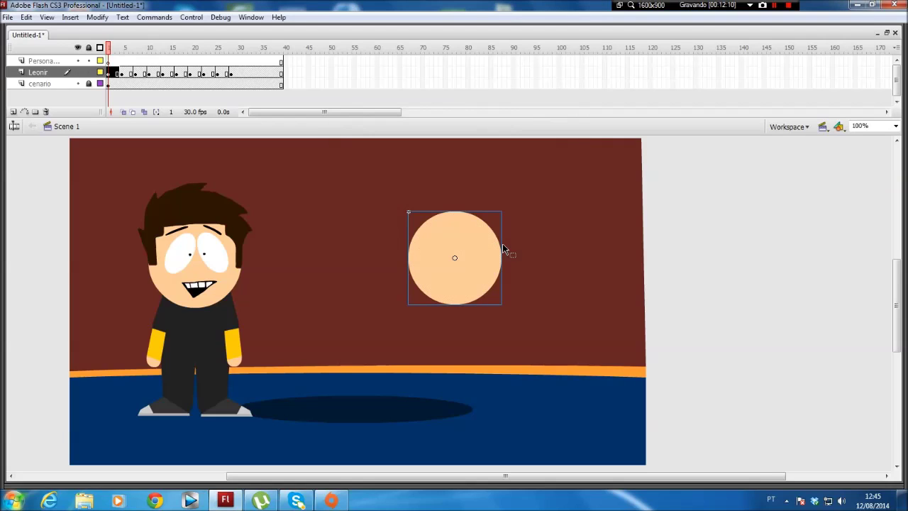
left_click(550, 268)
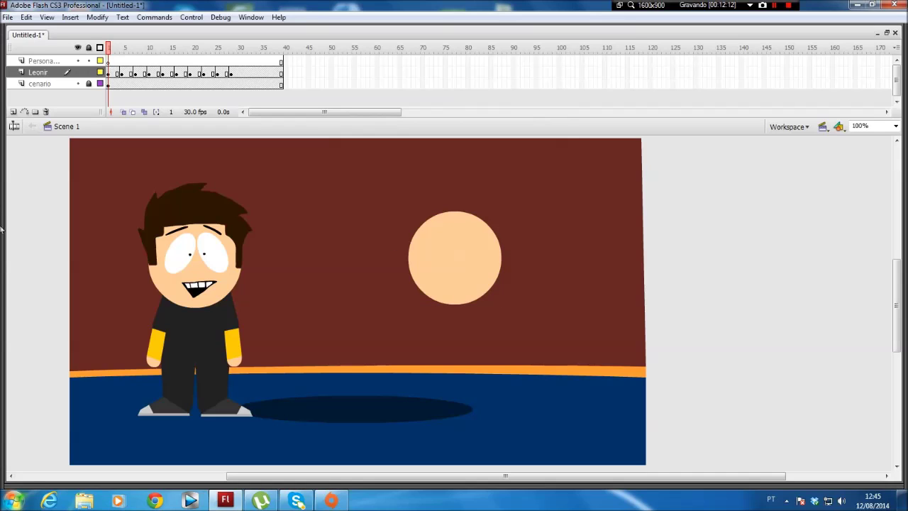
- Copy both white eyes from inside the existing character's symbol
mouse_move(2, 172)
left_click(208, 254)
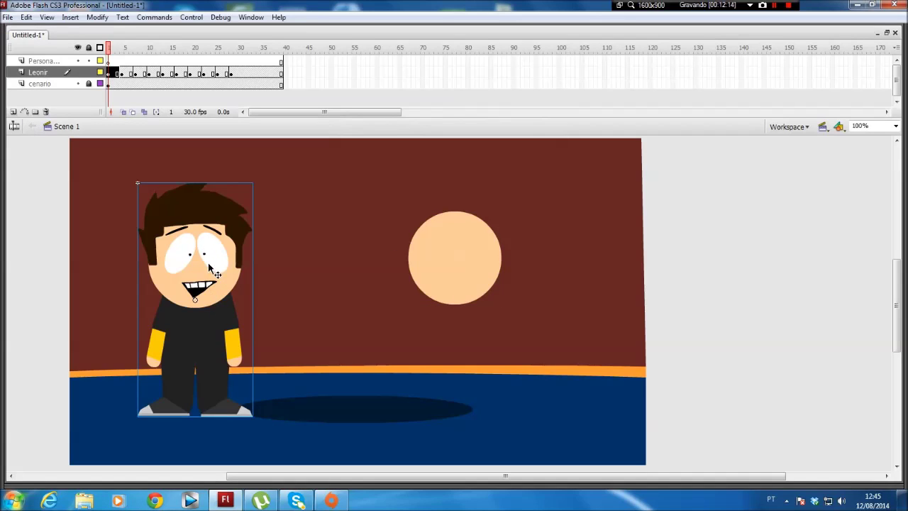
double_click(219, 272)
left_click(186, 270, "shift")
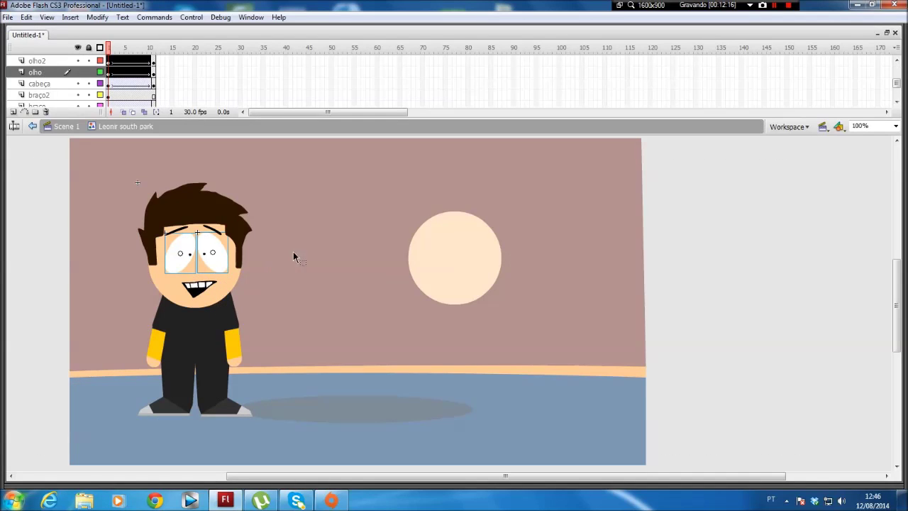
left_click(199, 232, "shift")
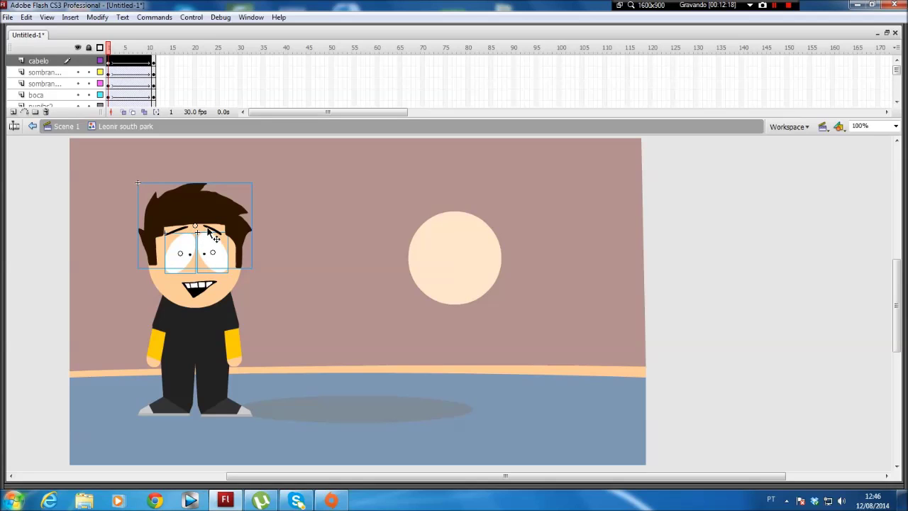
left_click(277, 225)
left_click(215, 248)
left_click(184, 260, "shift")
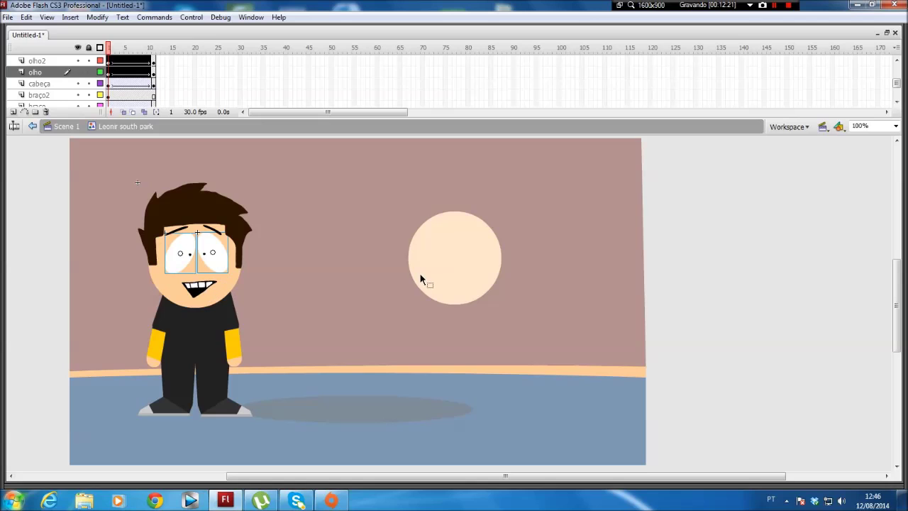
left_click(410, 331)
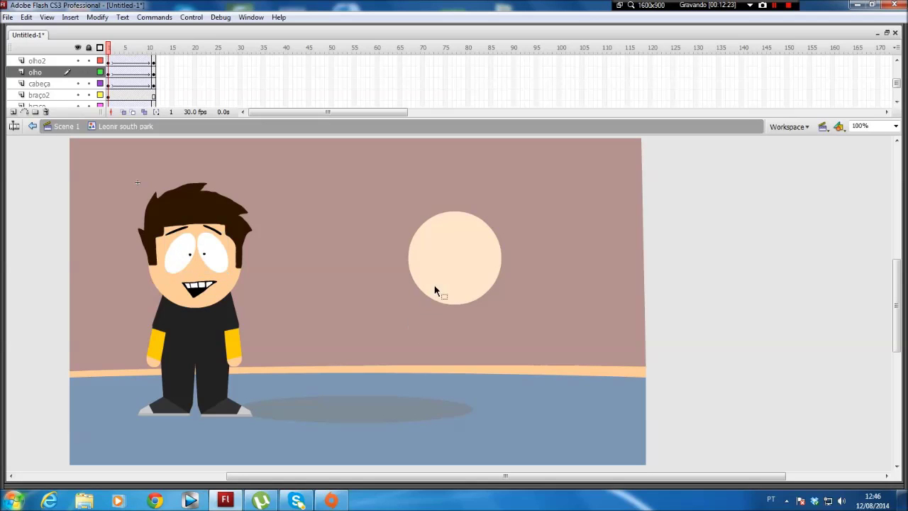
- Return to the main scene, paste the copied eyes and place them on the plain head circle
double_click(415, 326)
key("ctrl+v")
left_click_drag(464, 303, 469, 256)
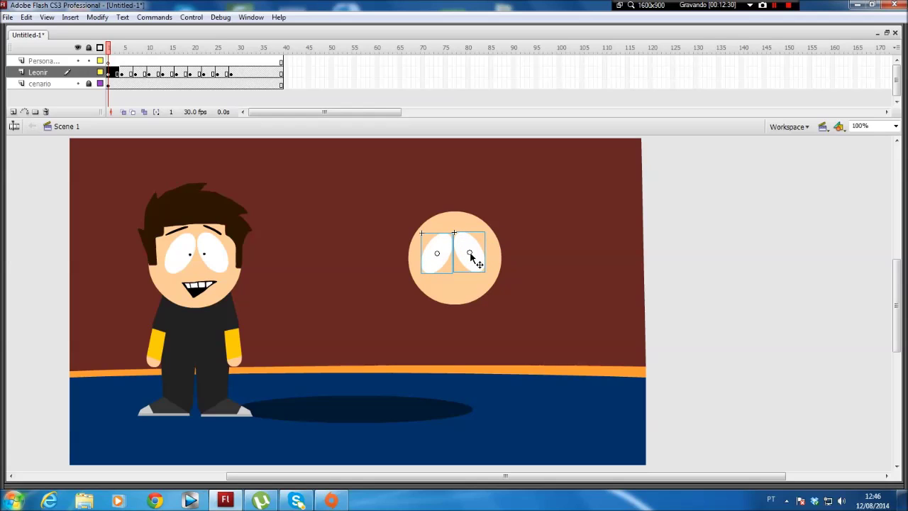
- Move both pasted eyes off the head circle to the empty wall area on its right
left_click(523, 232)
left_click(465, 257)
left_click(440, 259, "shift")
key("Delete")
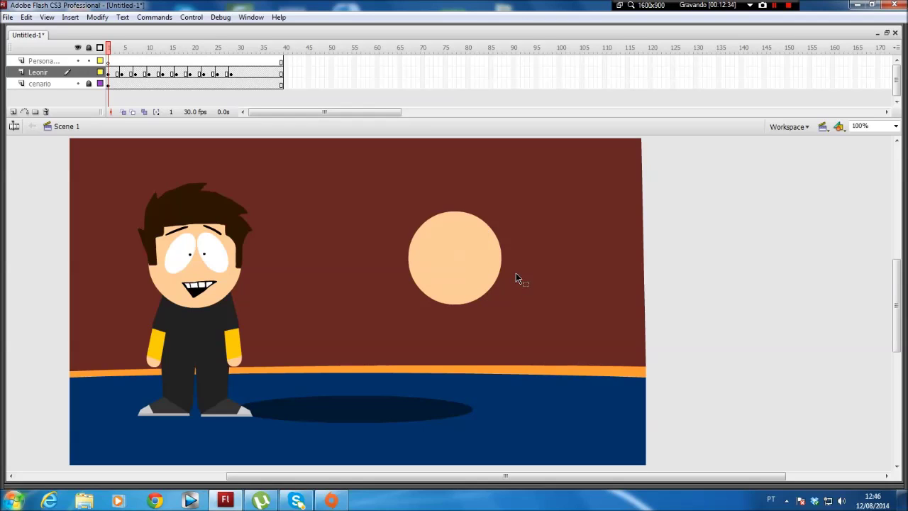
key("ctrl+z")
left_click_drag(472, 261, 616, 245)
left_click(479, 252)
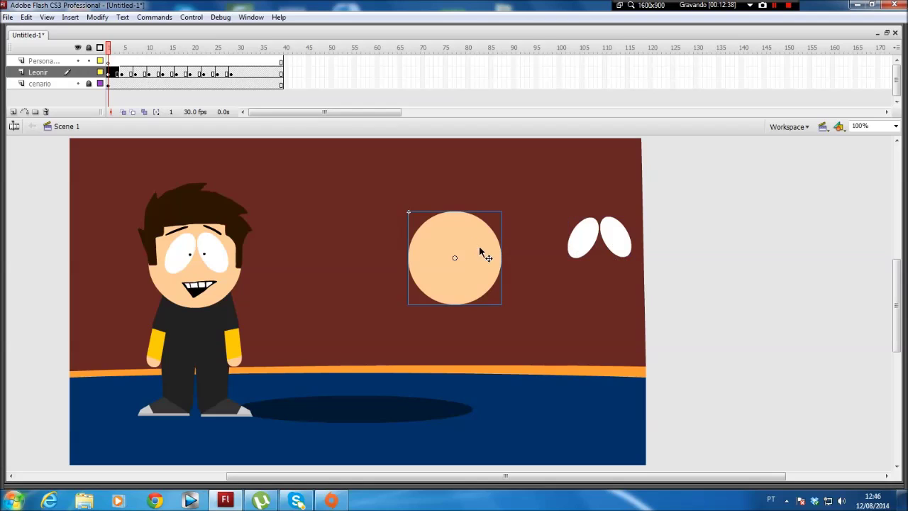
- Break the two separated eyes apart into plain shapes, undoing the extra pasted copy
left_click_drag(546, 295, 610, 252)
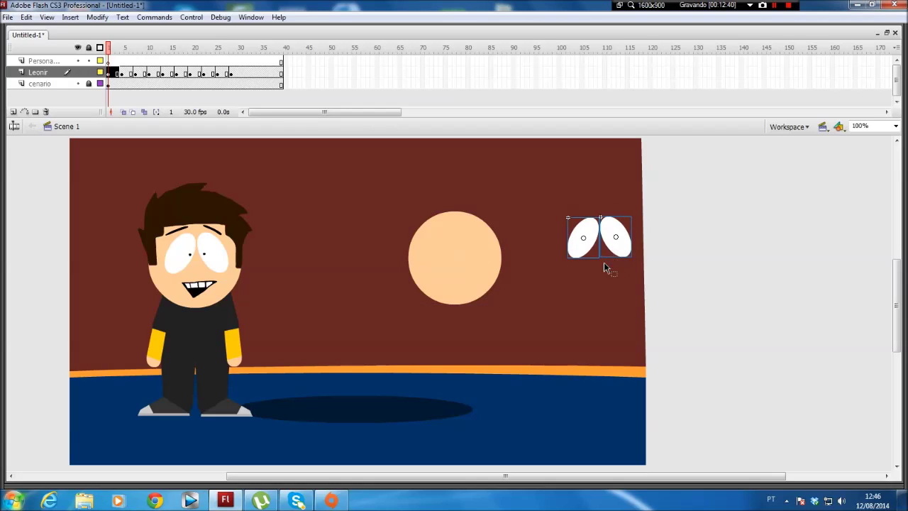
key("ctrl+c")
key("ctrl+v")
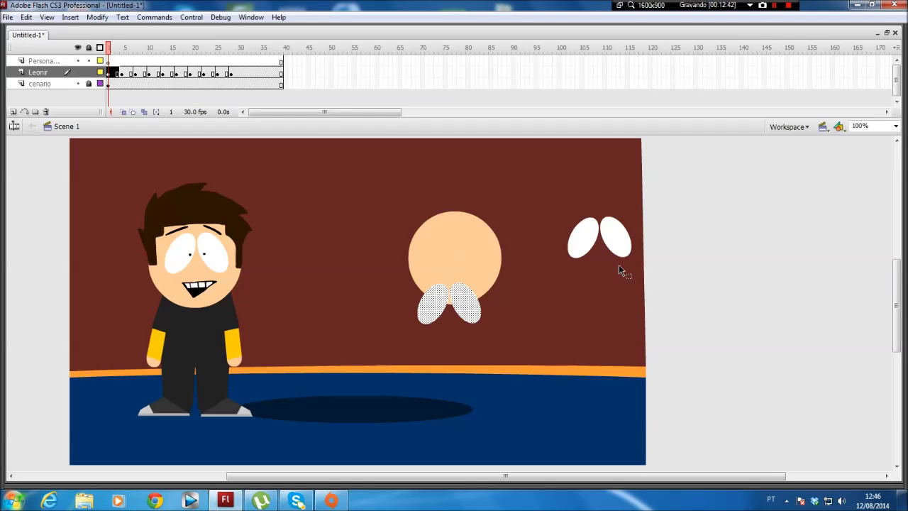
key("ctrl+z")
key("ctrl+b")
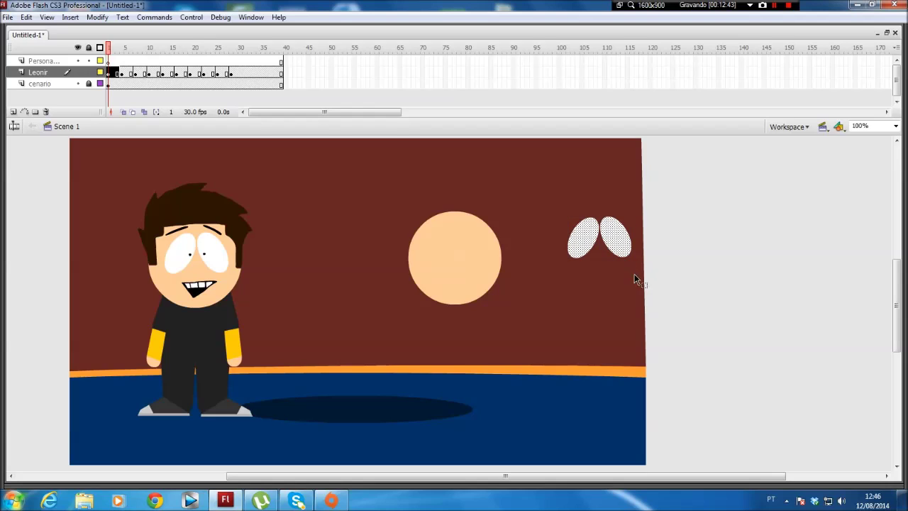
left_click(663, 176)
- Roughly trim the upper inner parts of both loose eyes and draw a diagonal line sloping down inward across each
key("z")
left_click(619, 228)
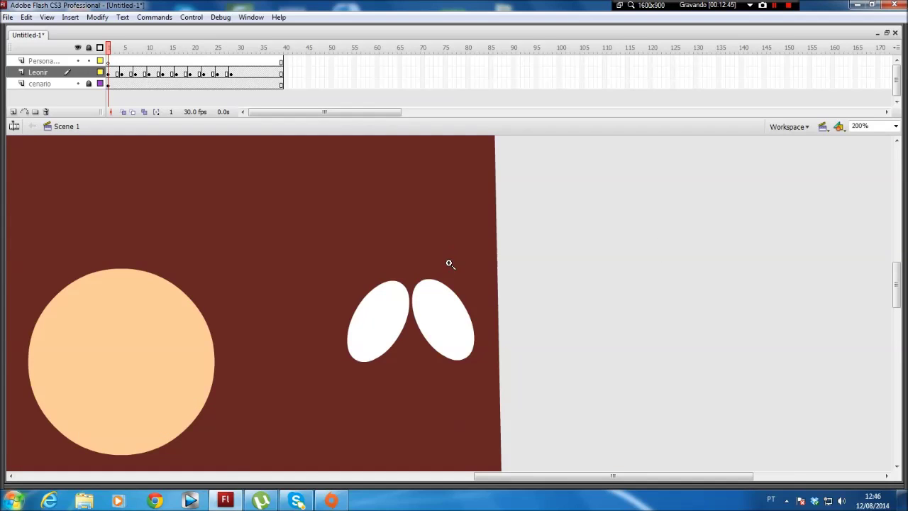
key("b")
mouse_move(376, 273)
left_mouse_down()
mouse_move(403, 306)
mouse_move(389, 279)
mouse_move(408, 301)
mouse_move(430, 274)
mouse_move(377, 282)
mouse_move(407, 309)
mouse_move(447, 259)
mouse_move(420, 315)
mouse_move(440, 261)
left_mouse_up()
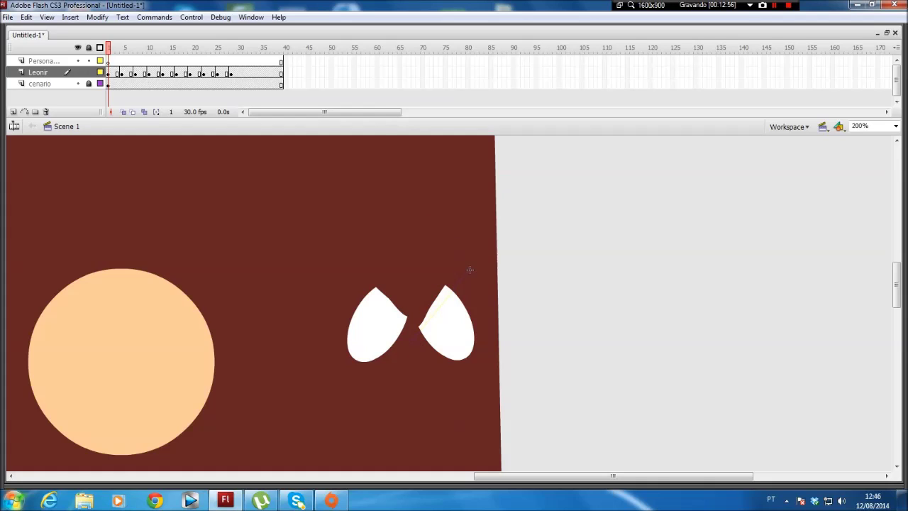
left_click_drag(468, 274, 410, 343)
left_click_drag(342, 277, 408, 332)
- Delete the eye slivers above the diagonal lines and the lines themselves, leaving two angry eye shapes
left_click(2, 206)
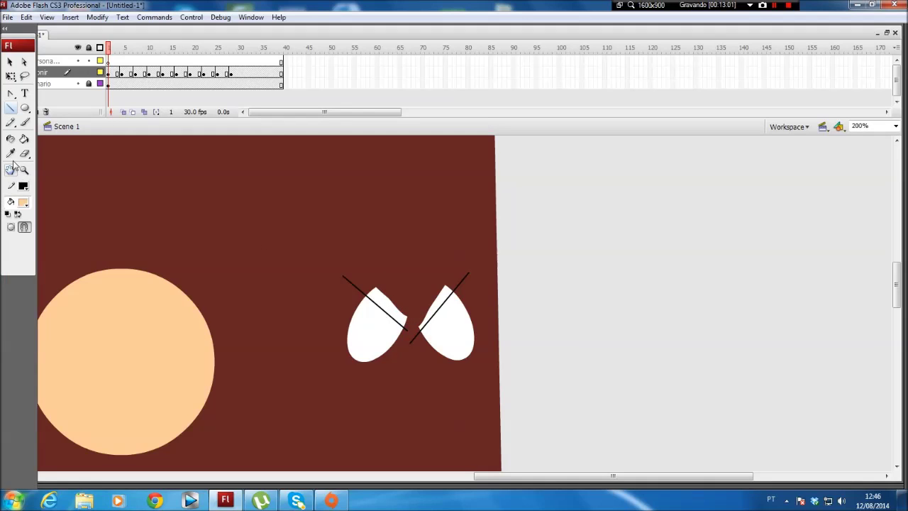
key("v")
left_click(386, 304)
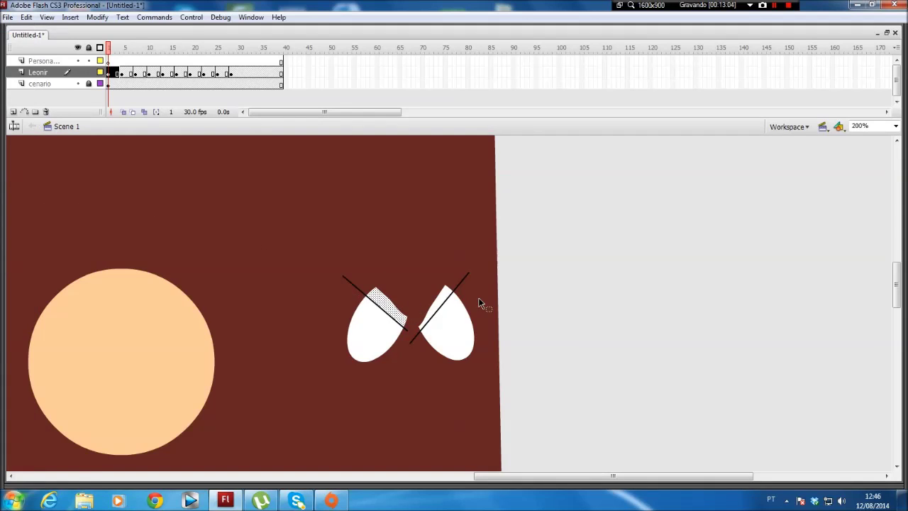
key("Delete")
left_click(445, 304)
key("Delete")
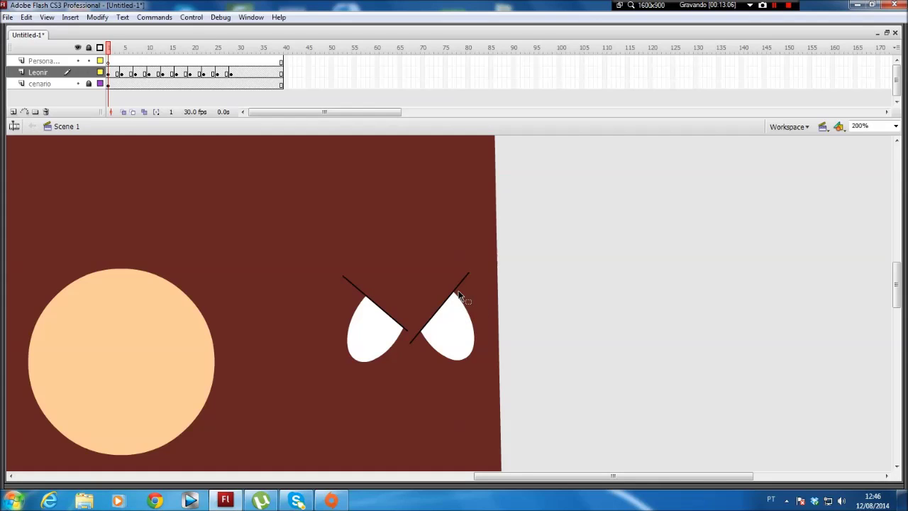
left_click(458, 291)
key("Delete")
left_click(362, 297)
key("Delete")
- Convert the right eye to a Graphic symbol named "olho mau" and the left eye to one named "olho mau 2"
left_click_drag(409, 416, 525, 246)
key("F8")
type("olho ma")
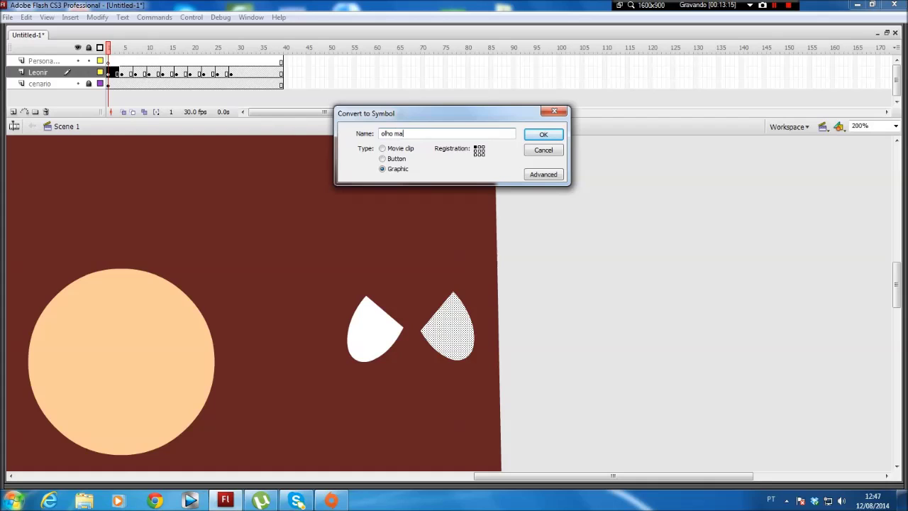
key("Return")
left_click_drag(412, 398, 310, 269)
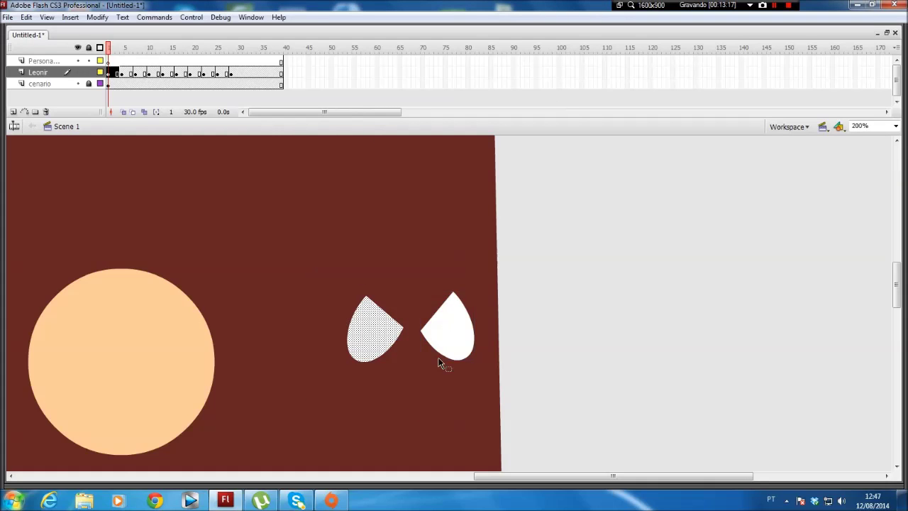
type("o")
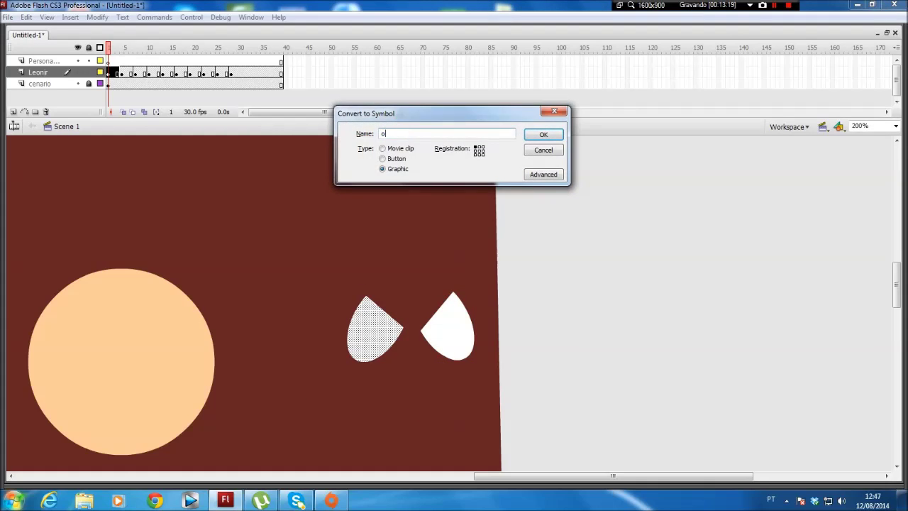
type("lho mau 2")
key("Return")
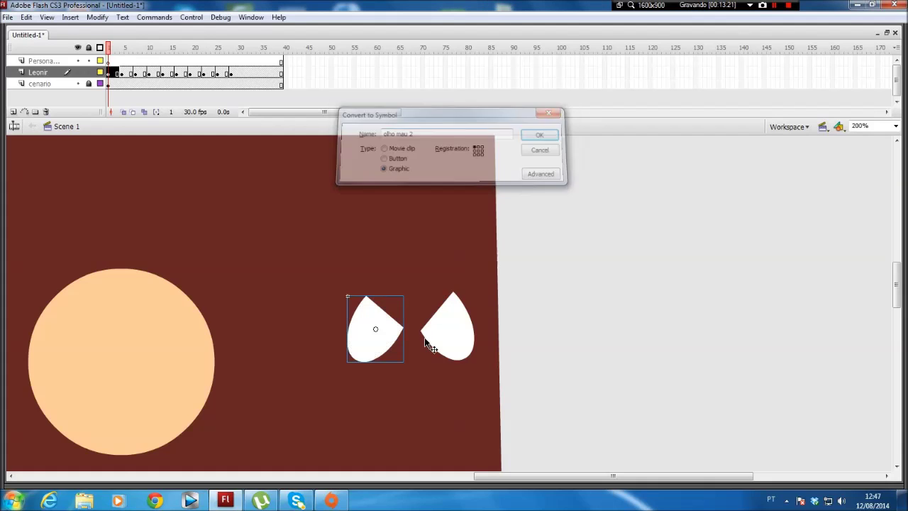
- Move both angry eyes together onto the upper half of the second character's head circle
left_click_drag(548, 273, 369, 331)
left_click_drag(104, 361, 88, 347)
key("space")
left_click_drag(342, 273, 705, 319)
left_click_drag(593, 283, 456, 169)
mouse_move(446, 252)
left_mouse_down()
mouse_move(479, 249)
mouse_move(444, 263)
left_mouse_up()
left_click(494, 217)
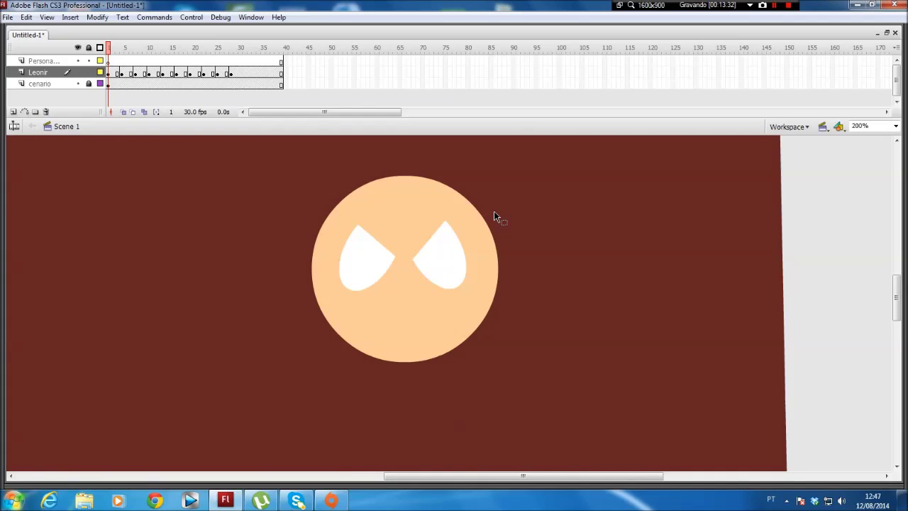
- Shift the left eye inward and nudge the right eye so the pair sits close together on the head
left_click_drag(382, 269, 391, 269)
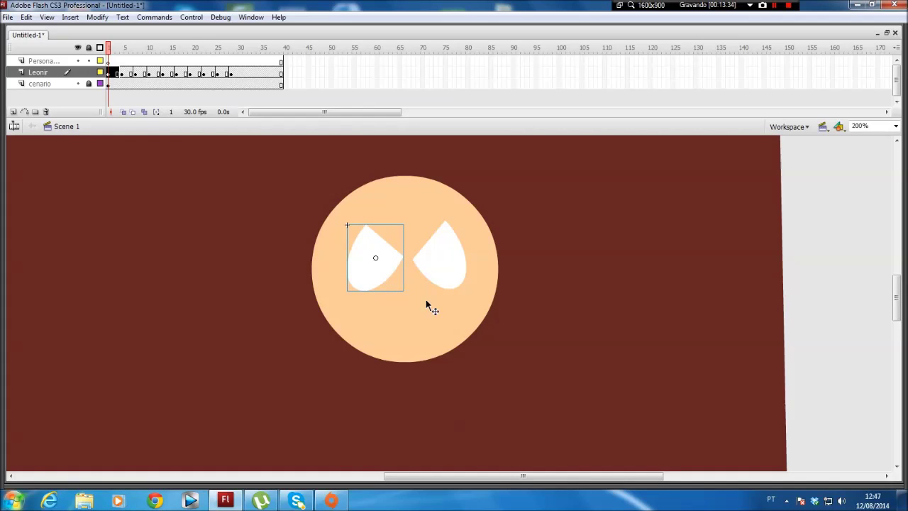
left_click(561, 282)
left_click(437, 269)
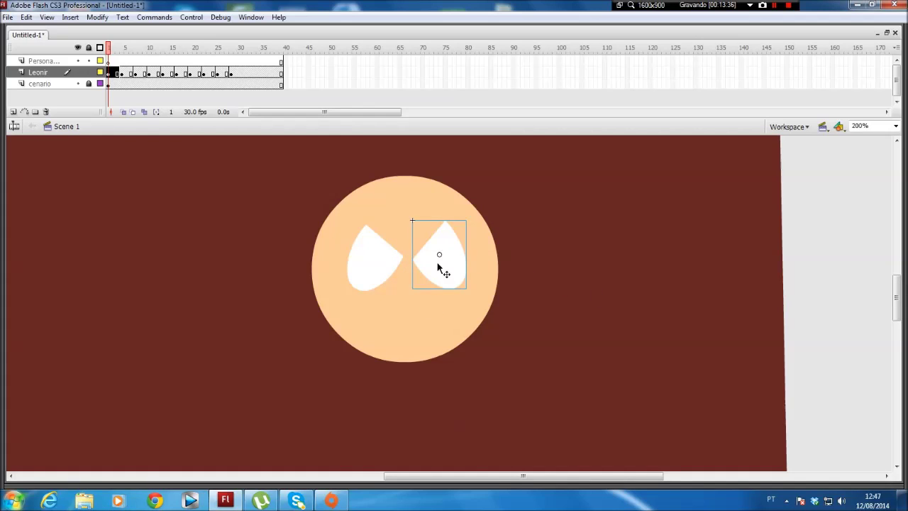
double_click(442, 263)
double_click(484, 188)
mouse_move(444, 258)
left_mouse_down()
mouse_move(435, 249)
mouse_move(443, 269)
left_mouse_up()
left_click(334, 193)
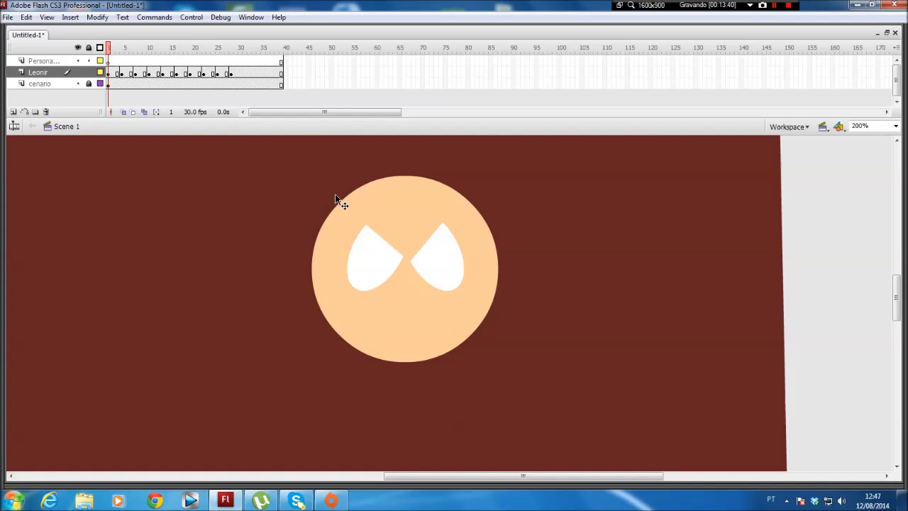
- Lock the first character's layer and paint a small black pupil in each angry eye on the Personagem 2 layer
left_click(3, 228)
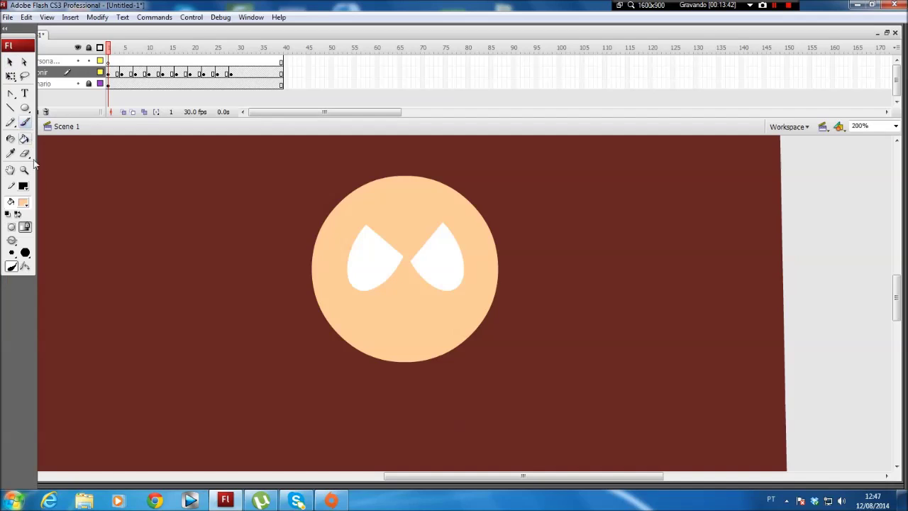
left_click(24, 204)
left_click(14, 225)
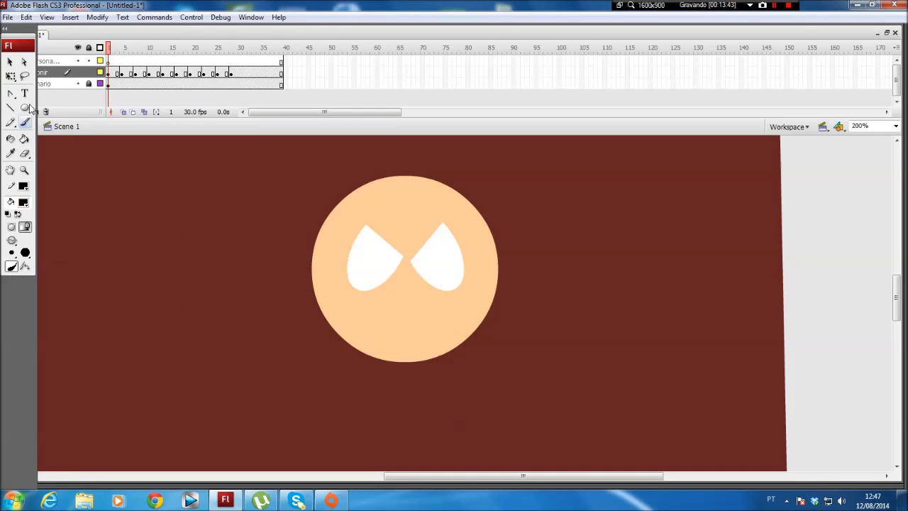
left_click(89, 73)
left_click(108, 61)
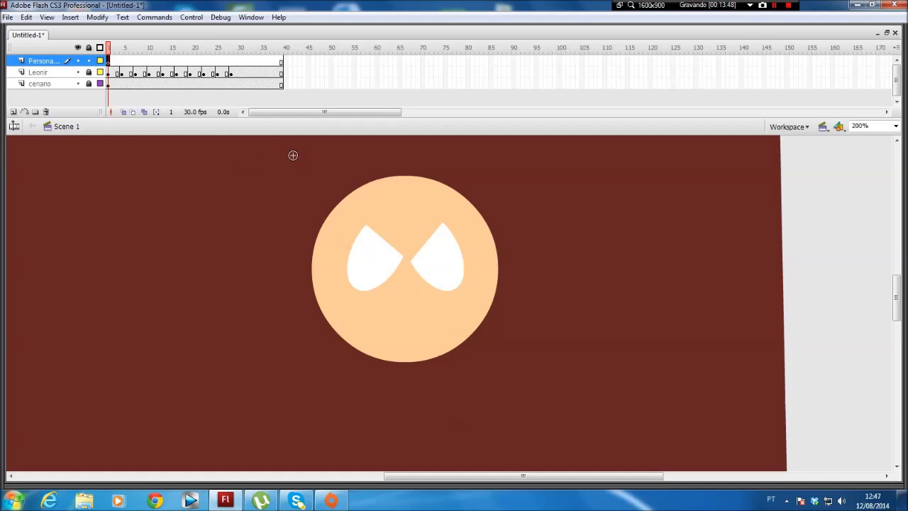
left_click(390, 265)
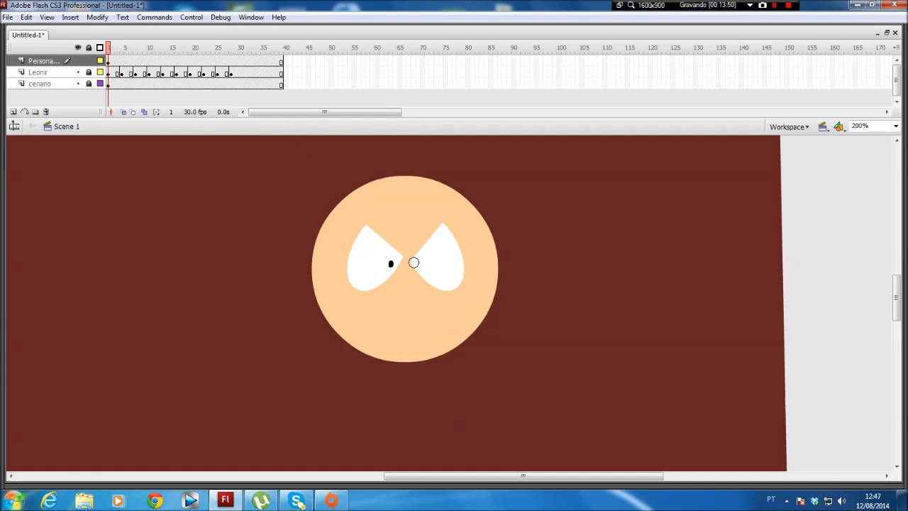
left_click(418, 267)
- Paint a black trapezoid mouth below the eyes with vertical strokes dividing its opening into four teeth
mouse_move(418, 330)
left_mouse_down()
mouse_move(752, 345)
mouse_move(704, 286)
mouse_move(533, 233)
mouse_move(713, 265)
mouse_move(686, 265)
mouse_move(674, 301)
left_mouse_up()
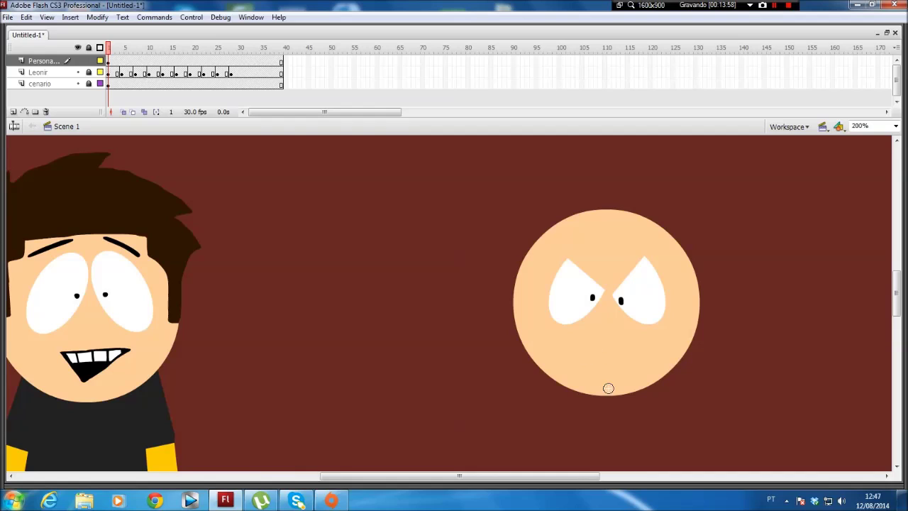
mouse_move(622, 342)
left_mouse_down()
mouse_move(587, 343)
mouse_move(566, 362)
mouse_move(615, 364)
mouse_move(642, 350)
left_mouse_up()
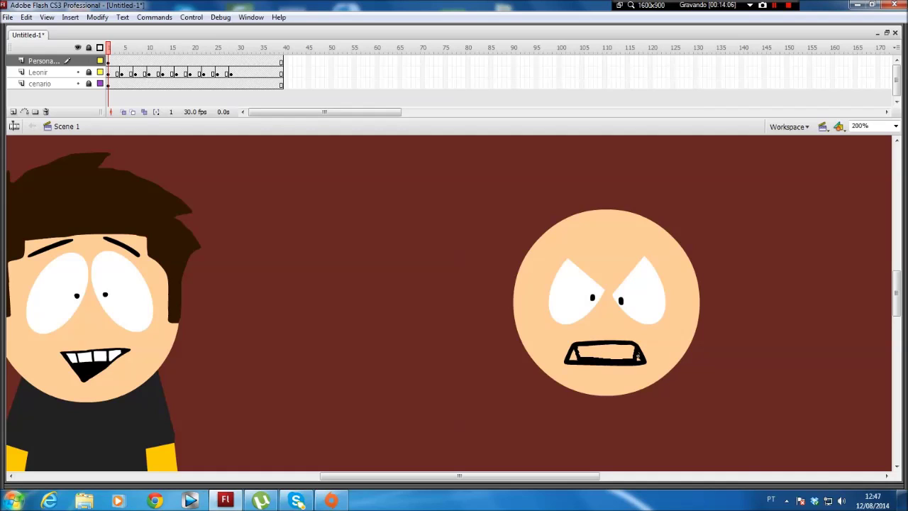
left_click_drag(641, 359, 582, 358)
mouse_move(609, 357)
left_mouse_down()
mouse_move(608, 346)
mouse_move(622, 346)
left_mouse_up()
- Fill the four teeth in the second character's mouth with white
mouse_move(2, 231)
left_click(23, 202)
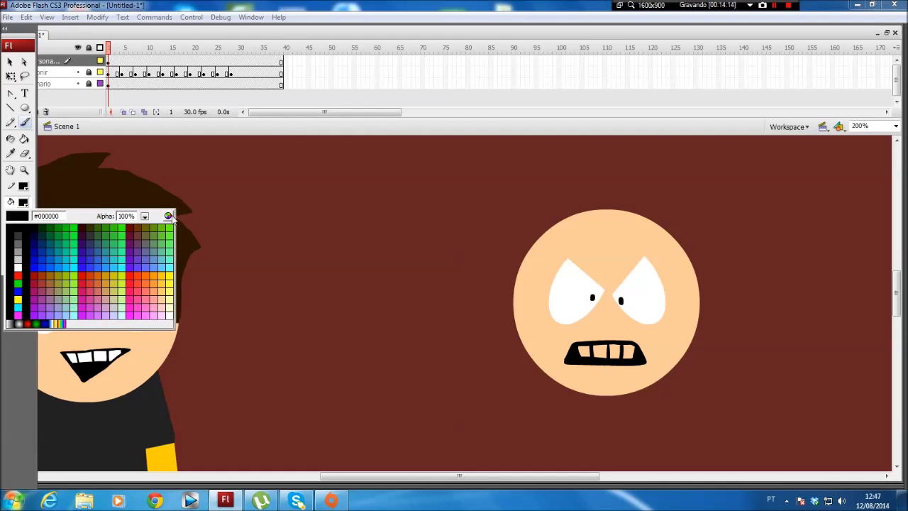
left_click(579, 274)
key("k")
left_click(588, 352)
left_click(599, 352)
left_click(613, 352)
left_click(628, 351)
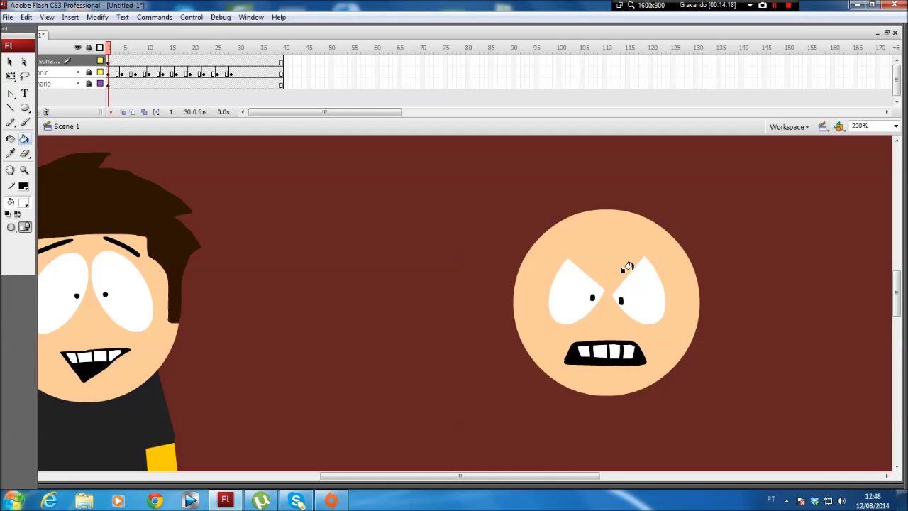
- Paint black inward-slanting eyebrows above both angry eyes with the Brush, undoing the first strokes made along the eye edges
left_click(21, 203)
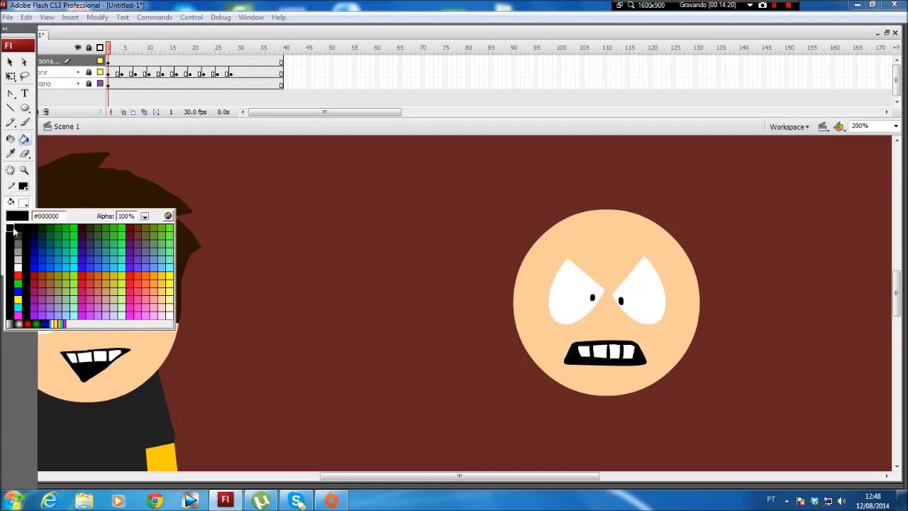
left_click(10, 227)
key("b")
mouse_move(635, 271)
left_mouse_down()
mouse_move(648, 258)
mouse_move(620, 282)
left_mouse_up()
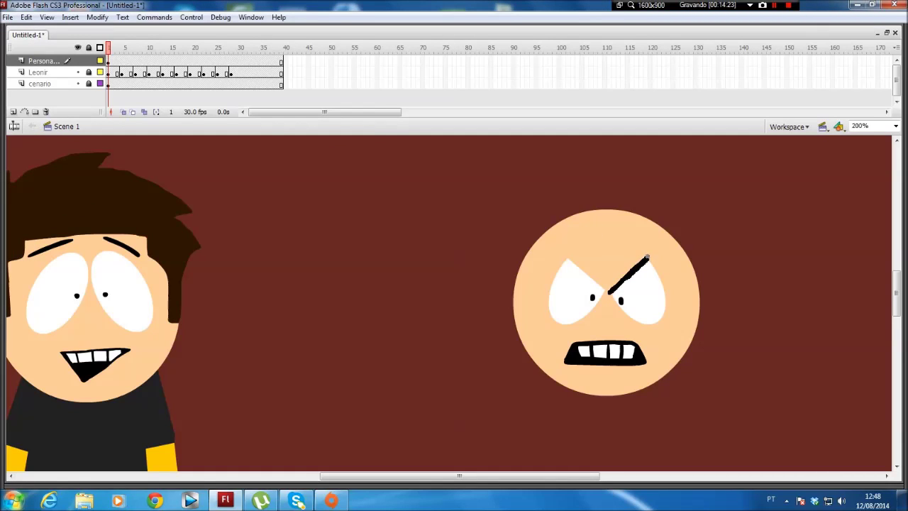
left_click_drag(562, 256, 597, 282)
key("ctrl+z")
key("ctrl+z")
mouse_move(619, 250)
left_mouse_down()
mouse_move(649, 253)
mouse_move(615, 254)
mouse_move(654, 239)
left_mouse_up()
key("ctrl+z")
mouse_move(597, 261)
left_mouse_down()
mouse_move(567, 248)
mouse_move(600, 261)
left_mouse_up()
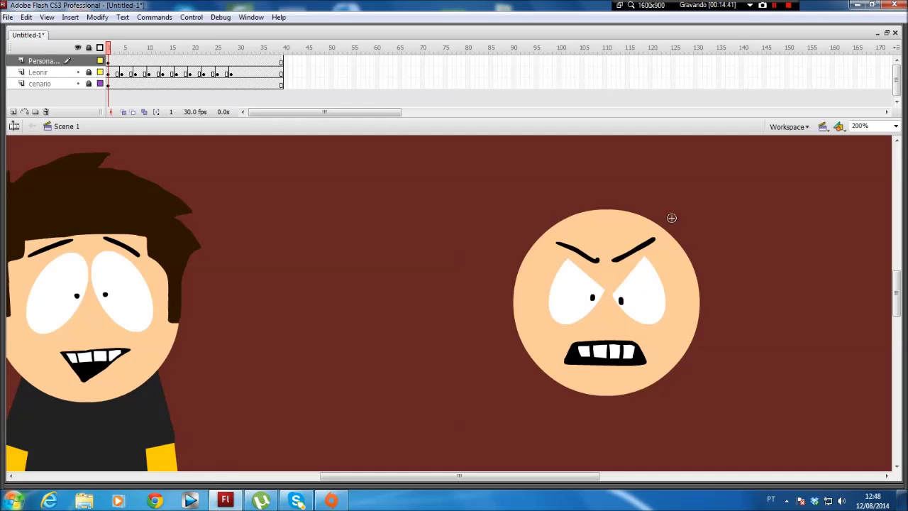
- Convert the second character's right eyebrow into a Graphic symbol named "sombrancelha mau"
key("v")
mouse_move(711, 201)
left_mouse_down()
mouse_move(521, 263)
mouse_move(609, 295)
left_mouse_up()
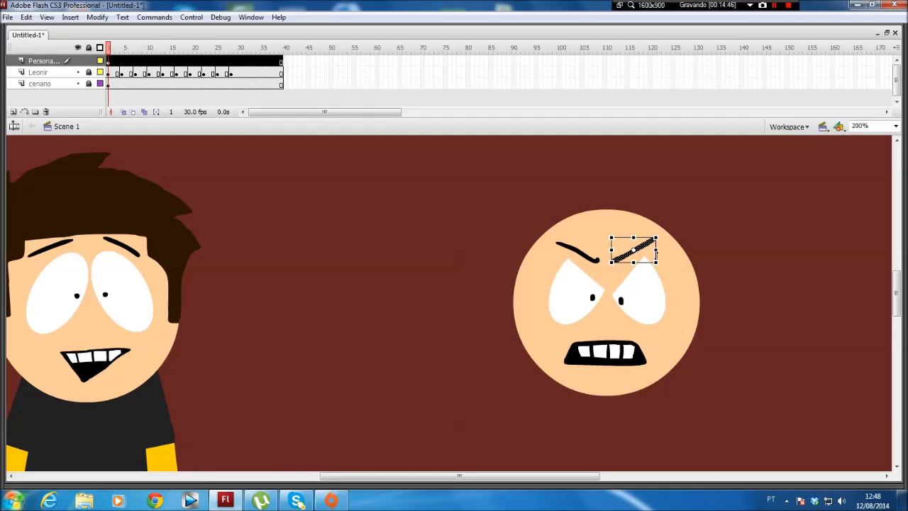
key("F8")
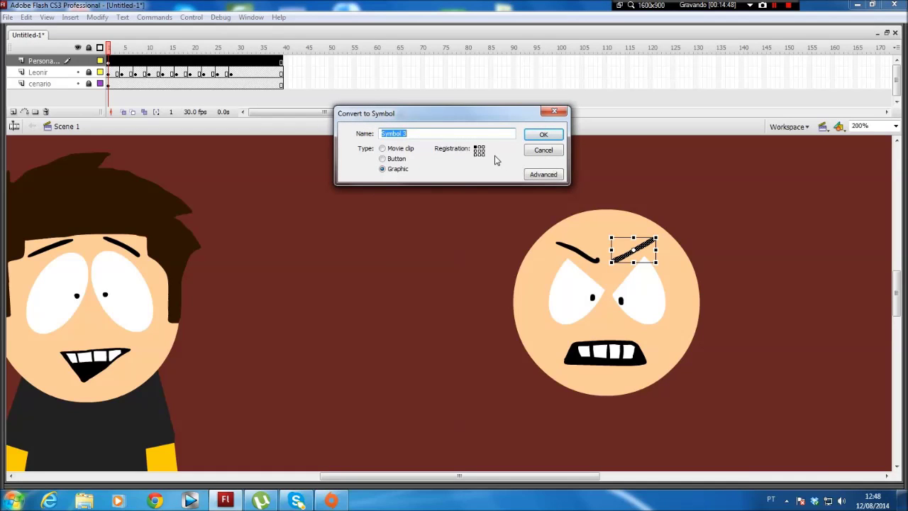
type("sombrancelha")
key("Return")
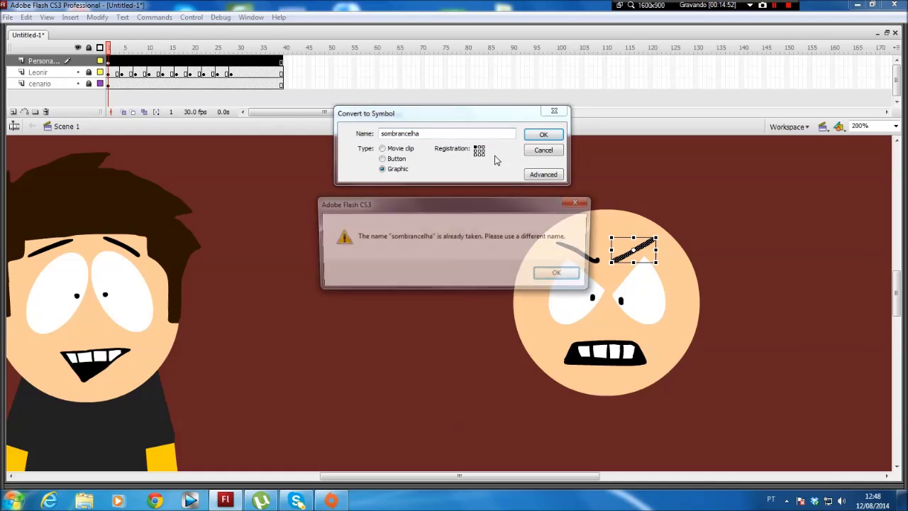
key("Return")
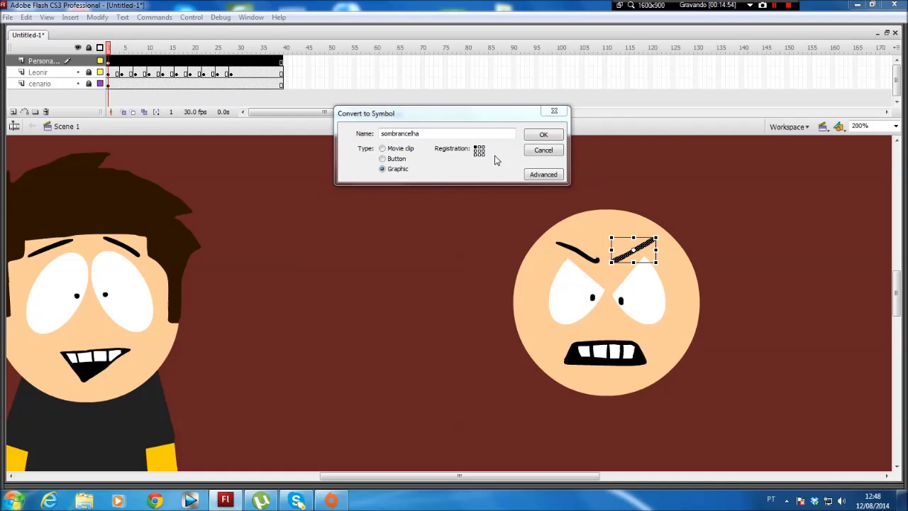
left_click(459, 145)
type("mau")
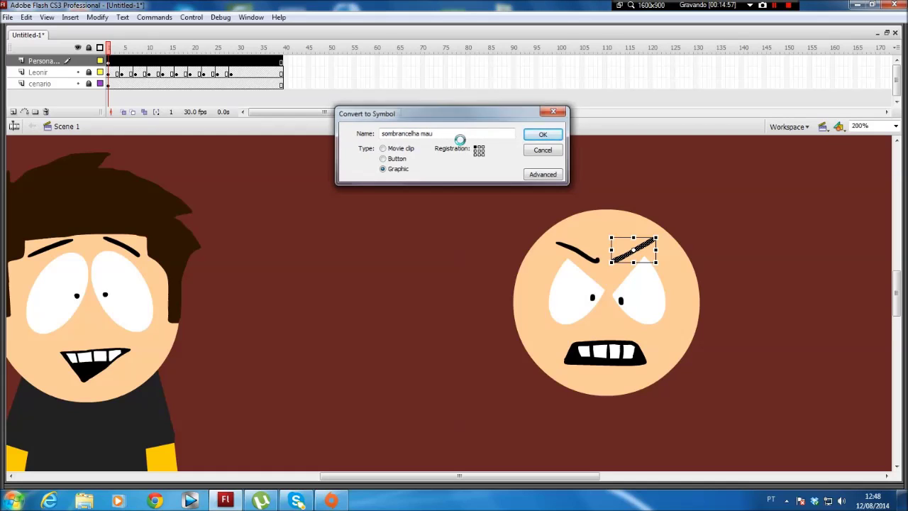
key("Return")
- Convert the second character's left eyebrow into a Graphic symbol named "sombrancelha mau2"
left_click(579, 253)
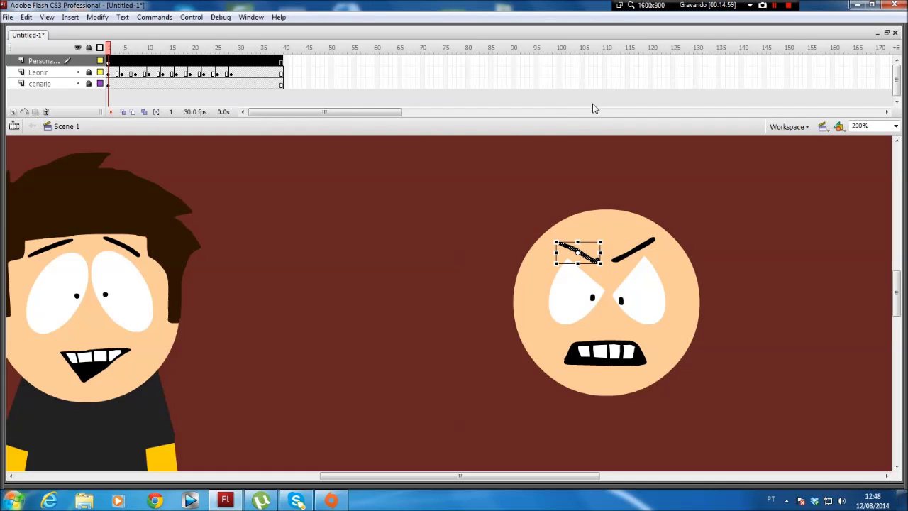
key("F8")
type("sombrancelha mau")
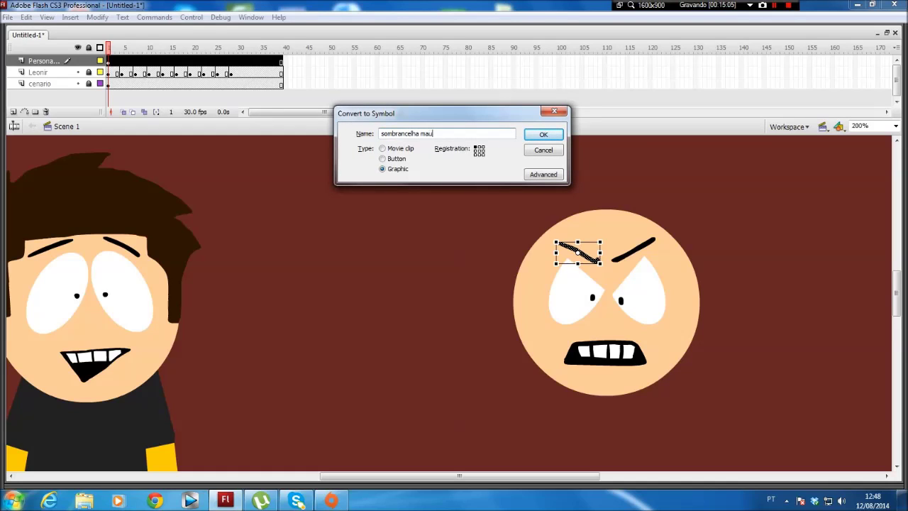
key("Return")
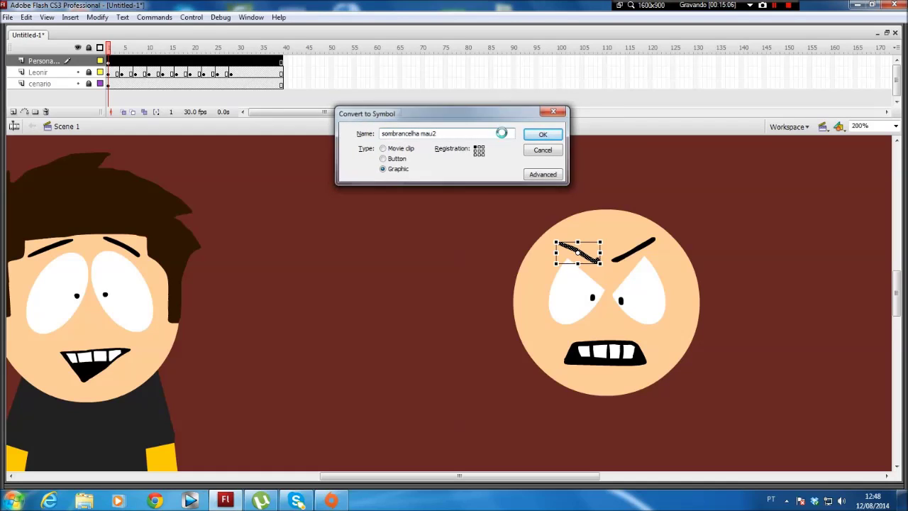
left_click_drag(738, 206, 421, 305)
left_click(686, 227)
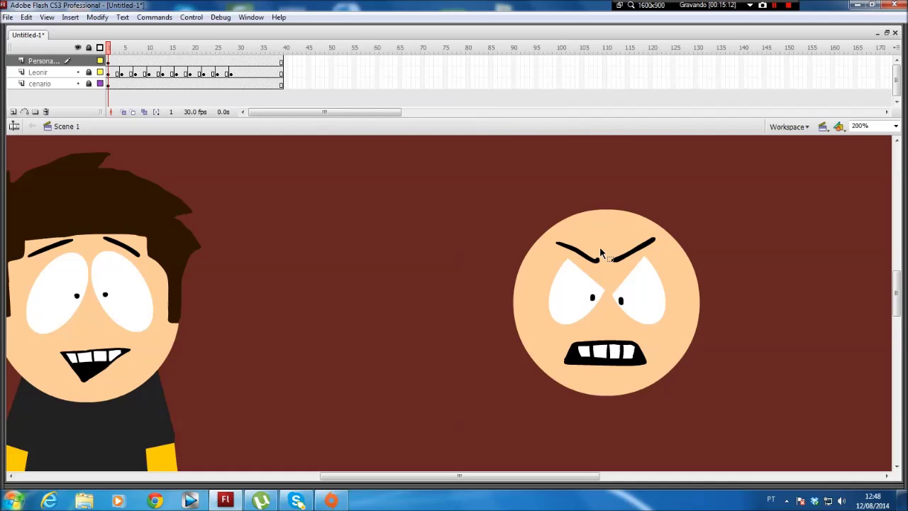
- Rotate both of the second character's eyebrows until they lie nearly horizontal above the eyes
left_click(649, 244)
left_click_drag(674, 250, 660, 242)
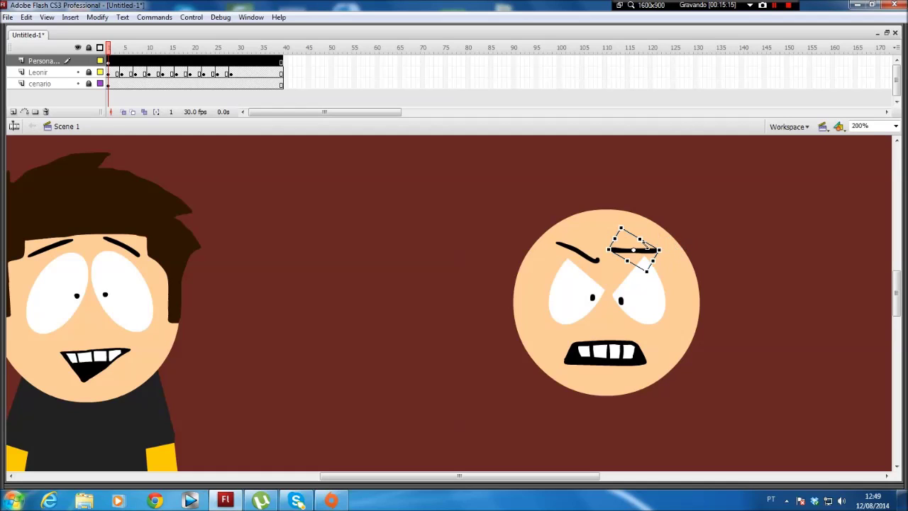
left_click(576, 254)
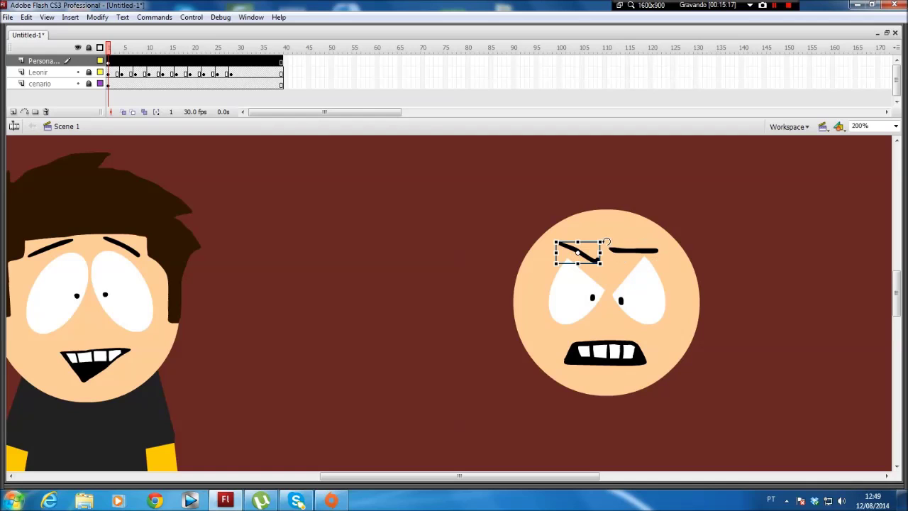
left_click_drag(599, 233, 586, 224)
left_click(699, 252)
- Convert the second character's whole mouth, including the teeth, into a Graphic symbol named "boca2"
key("space")
left_click_drag(704, 295, 641, 309)
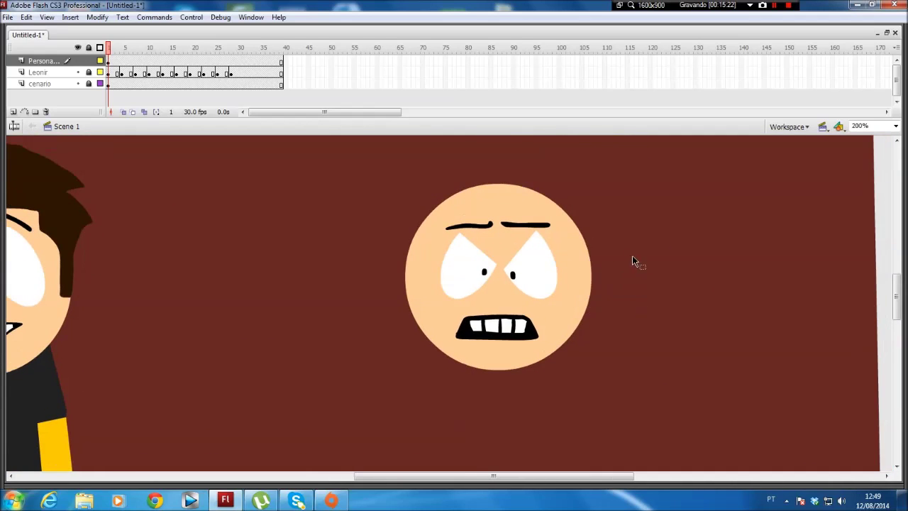
left_click_drag(415, 368, 568, 186)
left_click(317, 241)
left_click(497, 327)
key("F8")
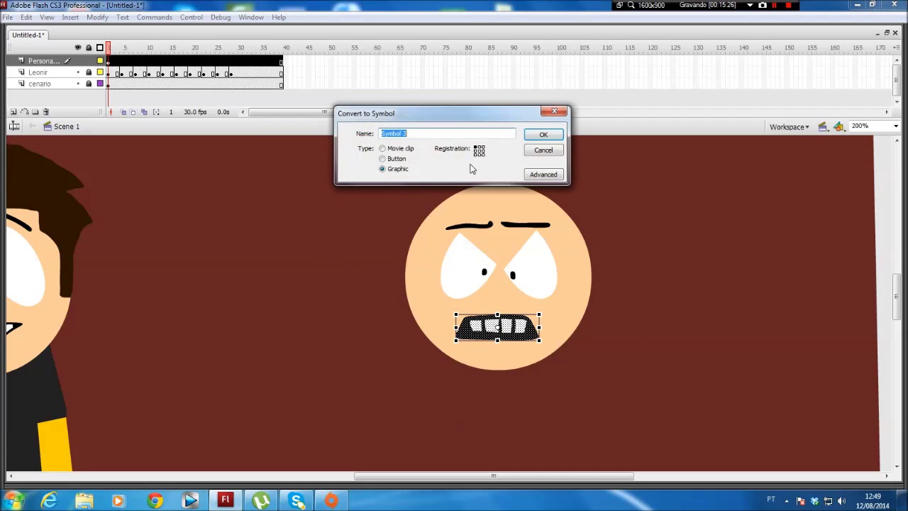
type("boca")
key("Return")
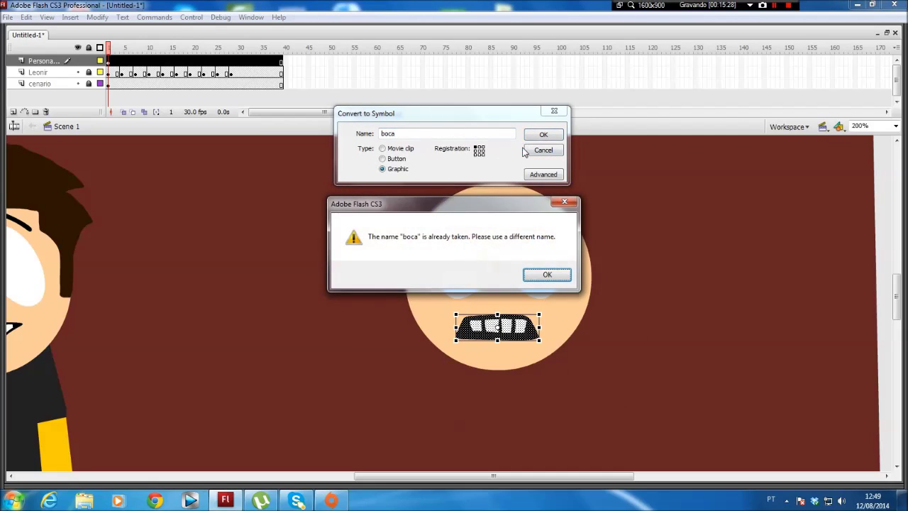
left_click(547, 275)
left_click(501, 133)
type("2")
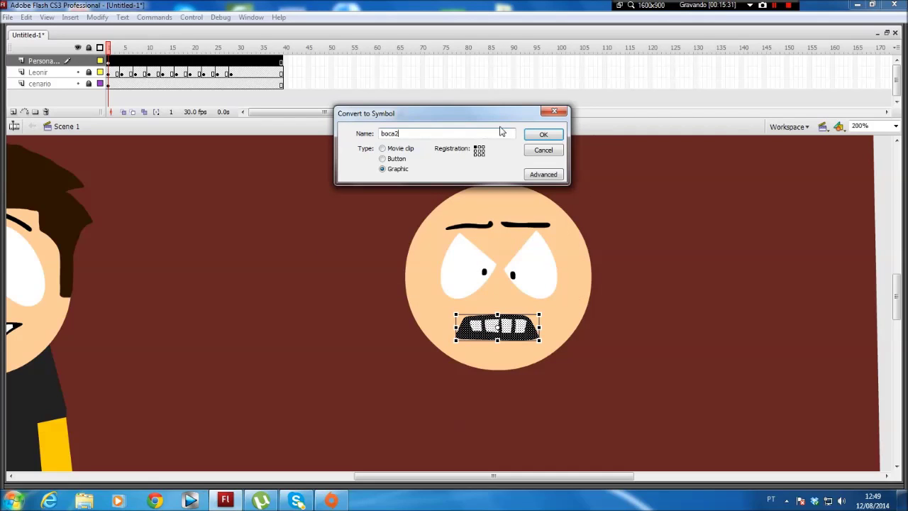
left_click(543, 135)
- Rotate both eyebrows to slant steeply inward and place them close above the inner edges of the angry eyes
left_click_drag(547, 252, 530, 211)
left_click(515, 220)
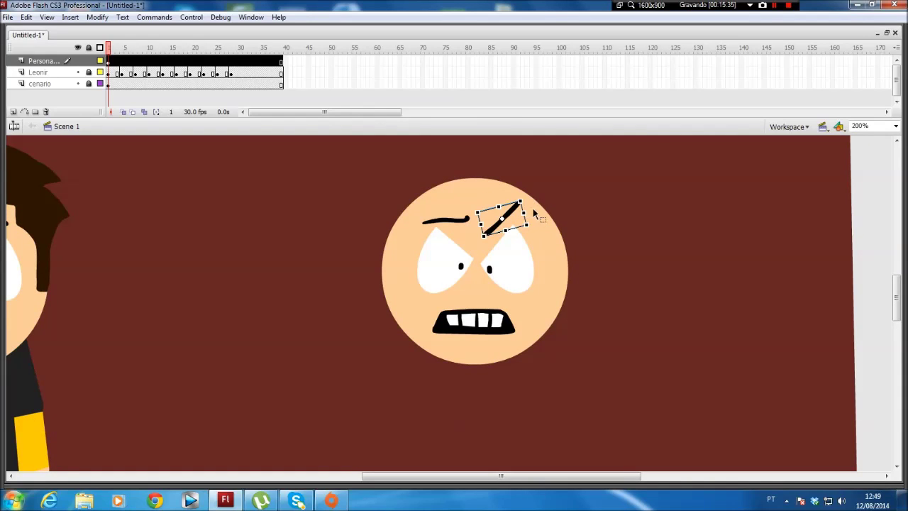
left_click(446, 222)
mouse_move(470, 252)
left_mouse_down()
mouse_move(461, 245)
mouse_move(469, 253)
left_mouse_up()
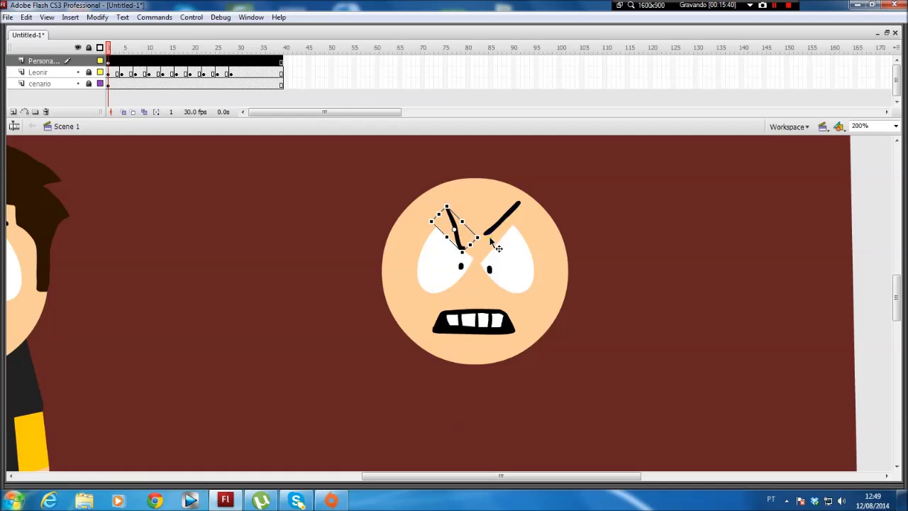
left_click(502, 251)
- Move the left eye's pupil to the outer edge of the eye
left_click(461, 267)
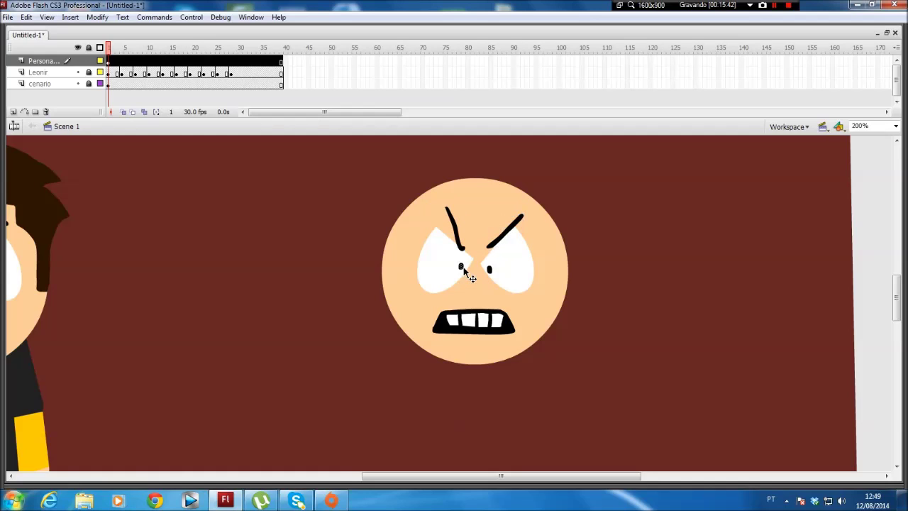
left_click_drag(440, 267, 421, 267)
left_click(597, 333)
key("space")
left_click_drag(642, 354, 620, 298)
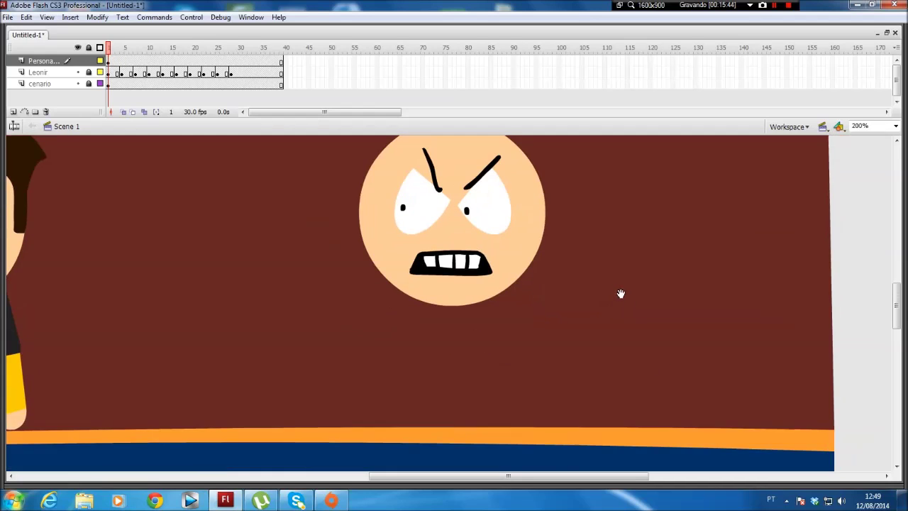
left_click_drag(272, 244, 265, 277)
scroll(265, 276, "up", 2)
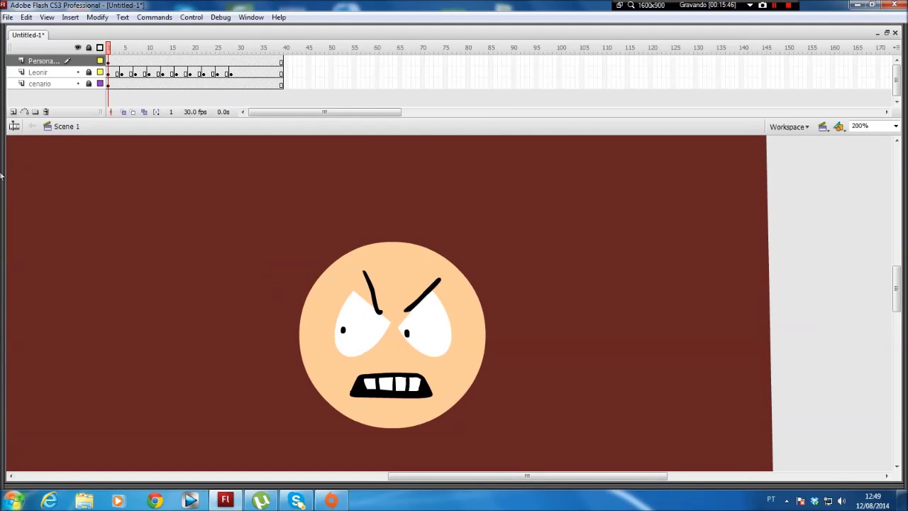
mouse_move(1, 176)
left_click(10, 107)
key("space")
left_click_drag(544, 345, 488, 311)
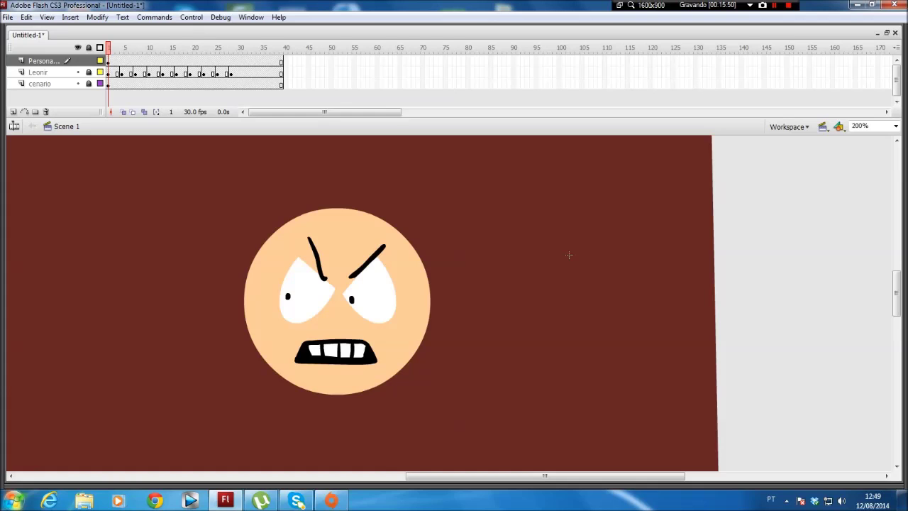
left_click_drag(486, 364, 662, 365)
left_click_drag(588, 285, 703, 197)
left_click_drag(365, 307, 521, 367)
left_click_drag(559, 281, 454, 236)
- Unlock the first character's layer and open the body symbol nested inside the character's symbol for editing
left_click(895, 127)
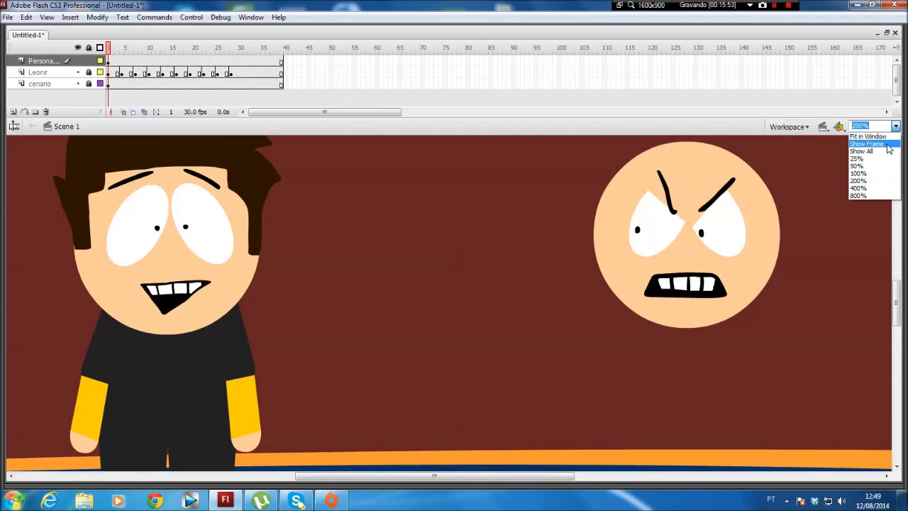
left_click(871, 149)
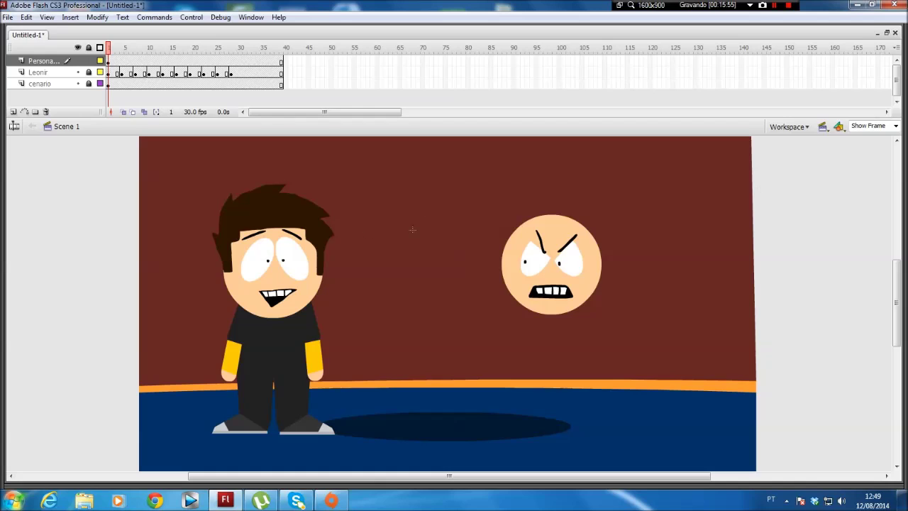
left_click(89, 73)
left_click(274, 332)
double_click(274, 353)
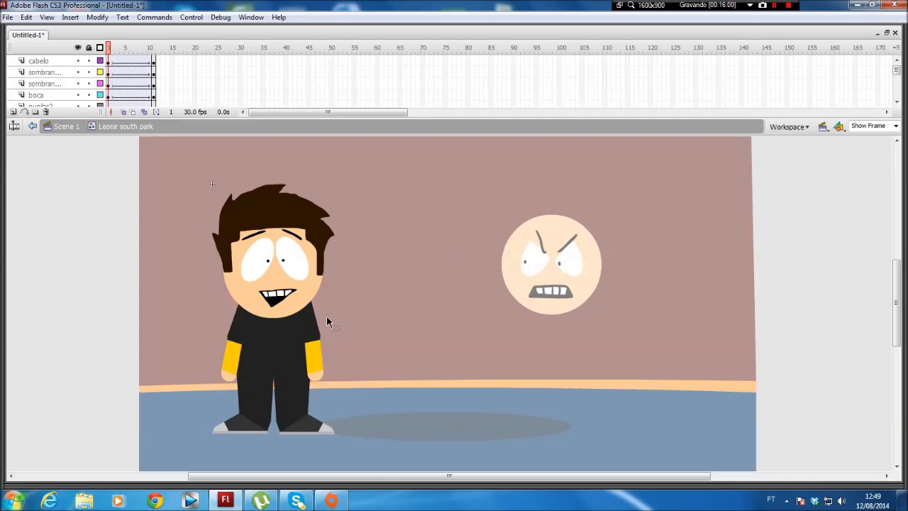
double_click(293, 369)
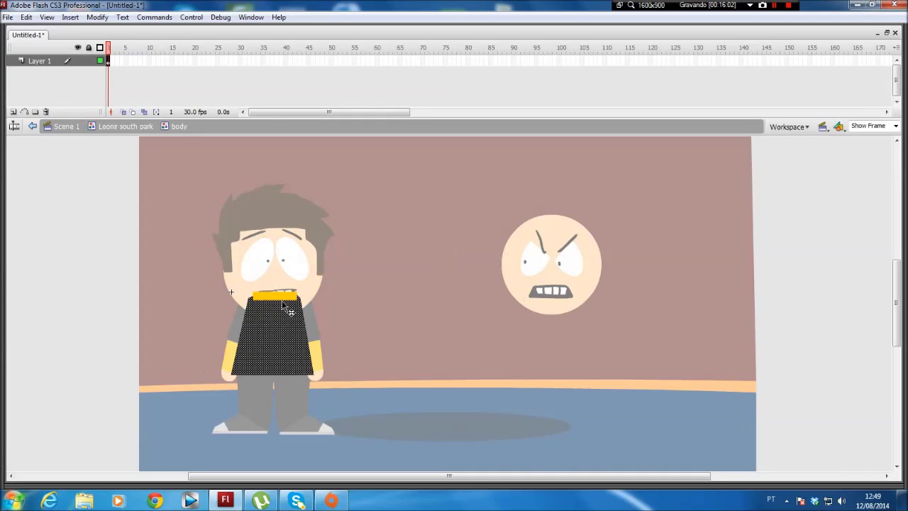
left_click(342, 292)
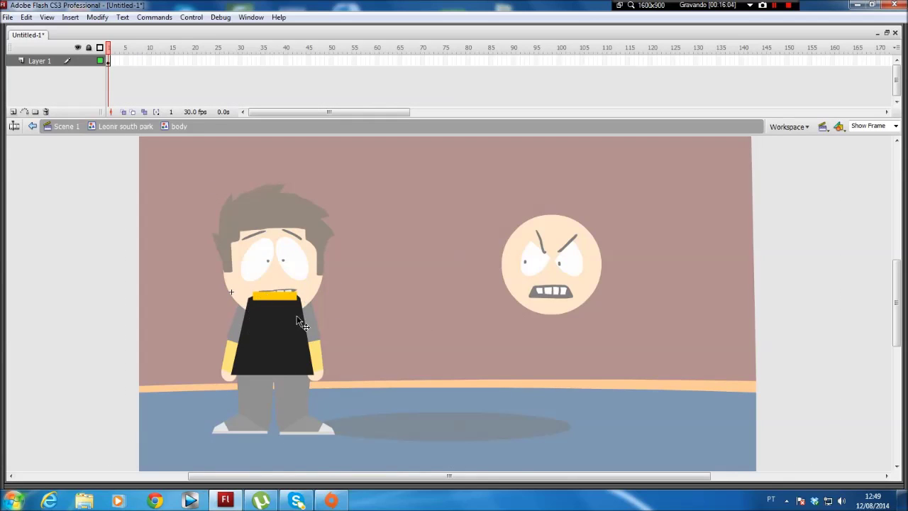
- Fill the shirt shape in the body symbol with blue #6666CC using the Paint Bucket
left_click(2, 262)
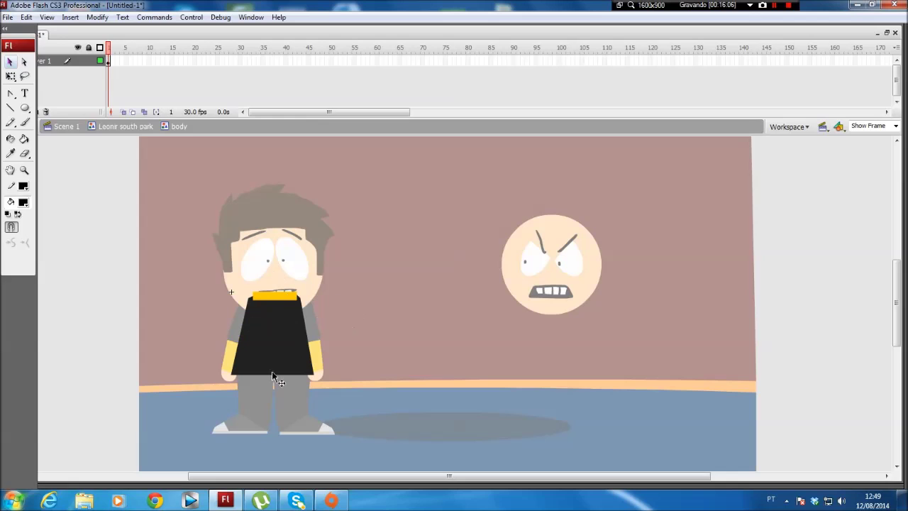
left_click(3, 231)
left_click(23, 202)
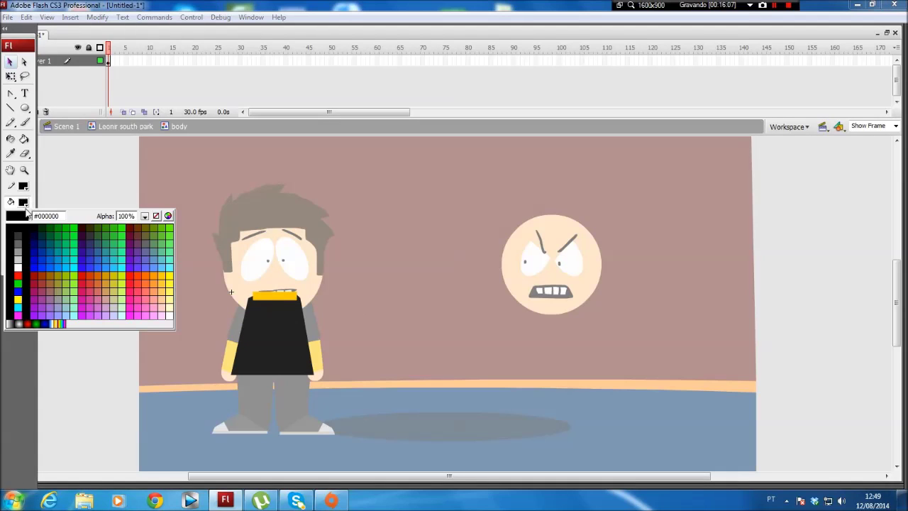
left_click(147, 268)
key("k")
left_click(258, 330)
- Fill the collar strip above the shirt with green and return to the first character's symbol
mouse_move(2, 221)
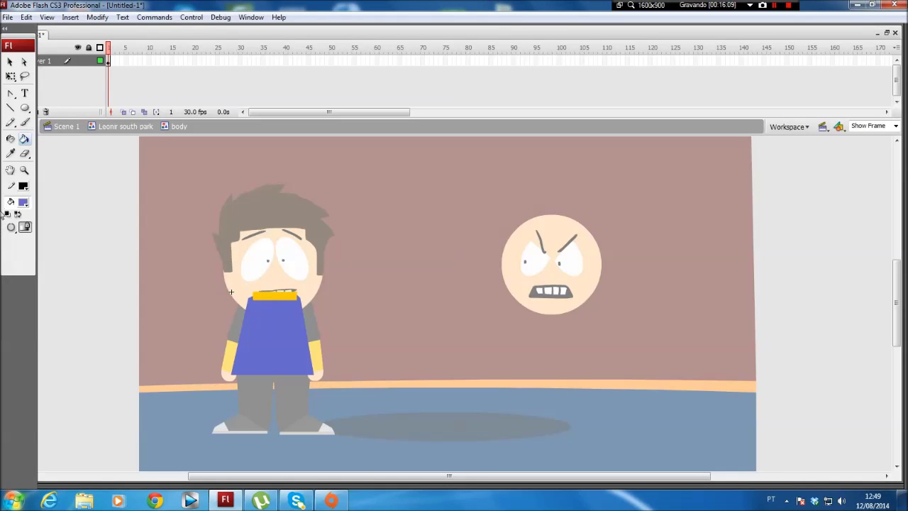
left_click(22, 202)
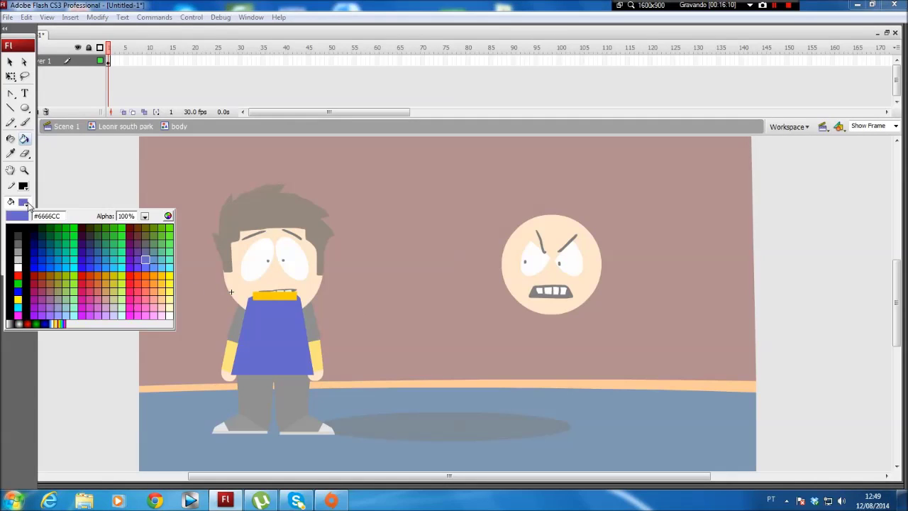
left_click(154, 239)
left_click(267, 298)
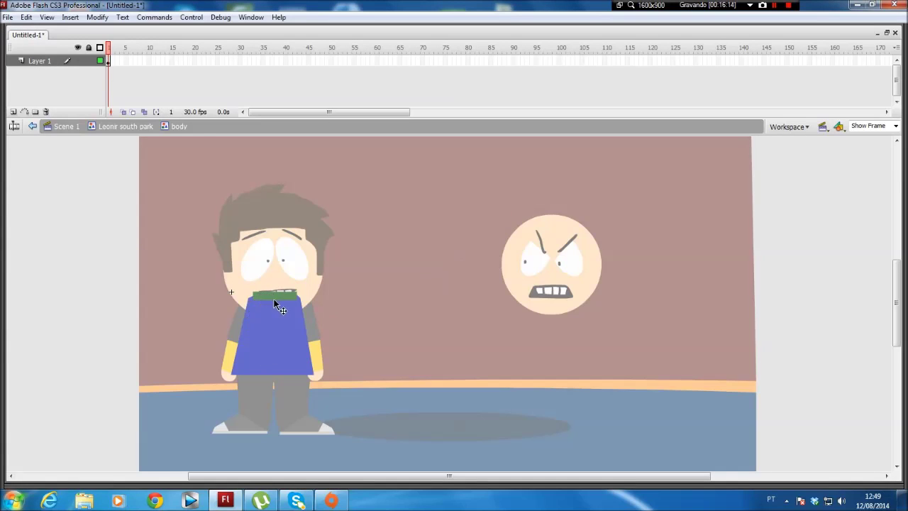
left_click_drag(343, 269, 305, 444)
double_click(446, 323)
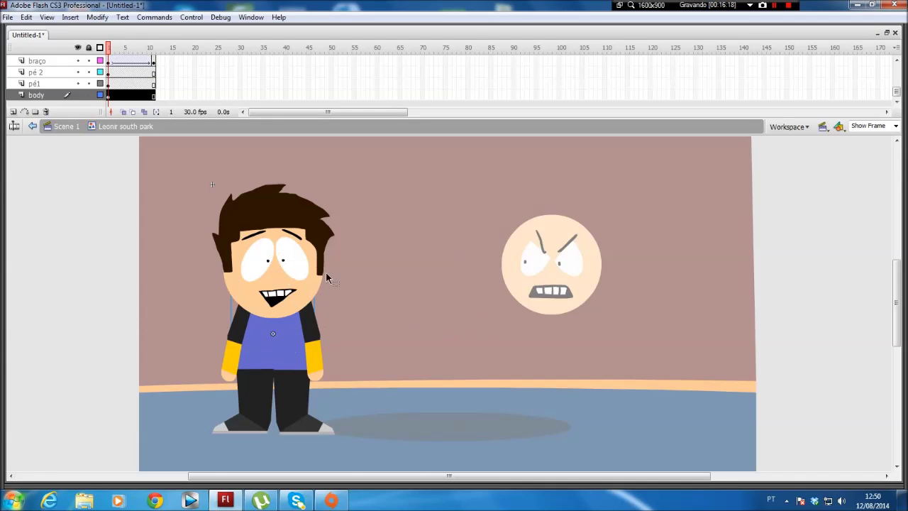
- Open the first character's body symbol again and change the shirt's fill to dark grey
double_click(289, 347)
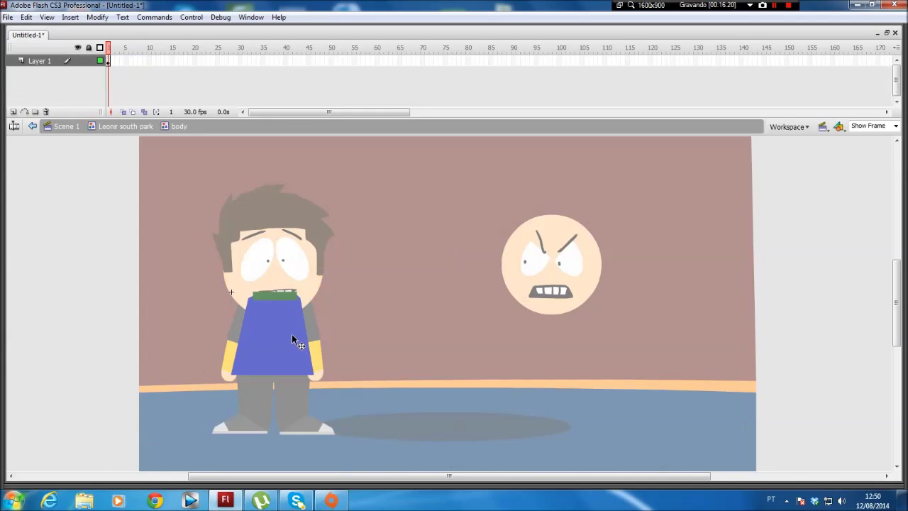
left_click(287, 330)
left_click(2, 208)
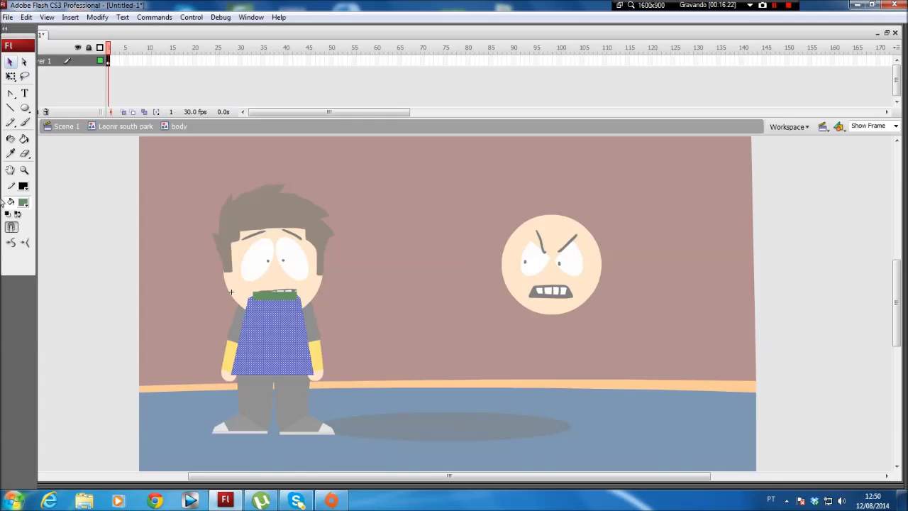
left_click(23, 202)
left_click(21, 231)
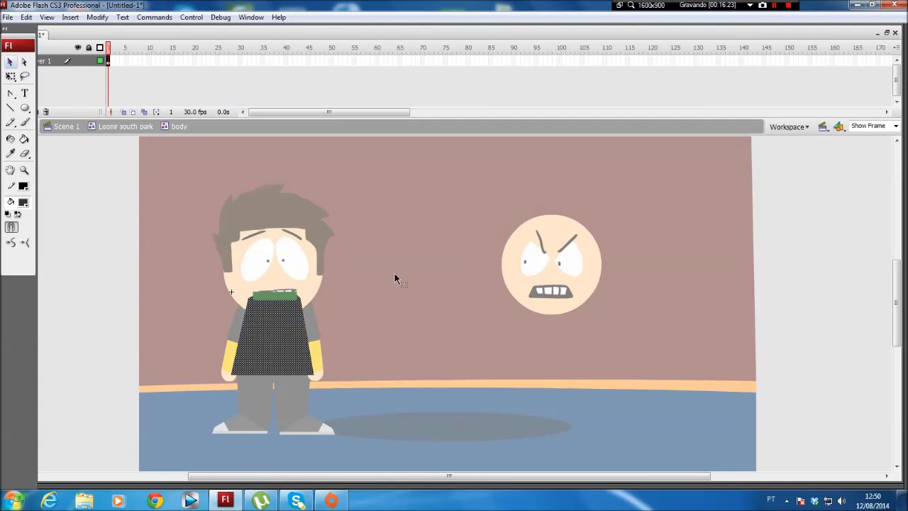
- Change the collar strip's fill to the golden yellow of the armbands and return to the first character's symbol
left_click(284, 298)
left_click(2, 251)
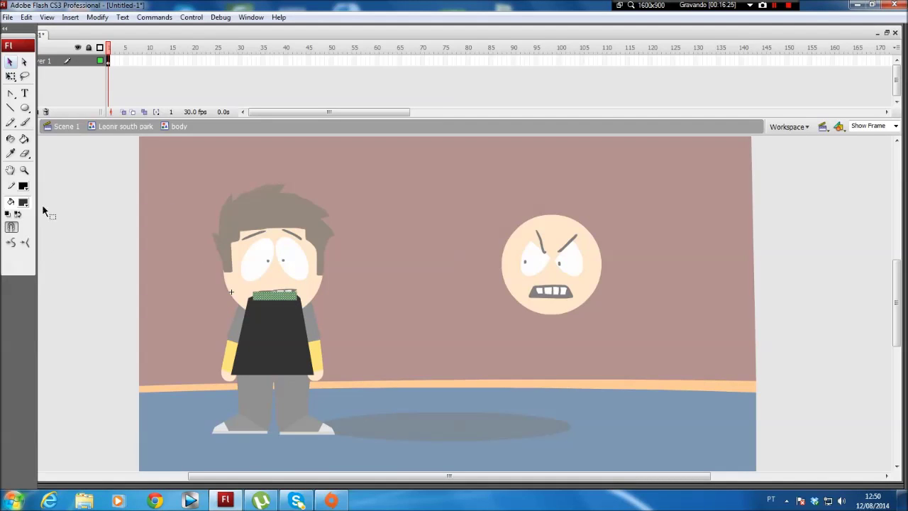
left_click(22, 202)
left_click(164, 274)
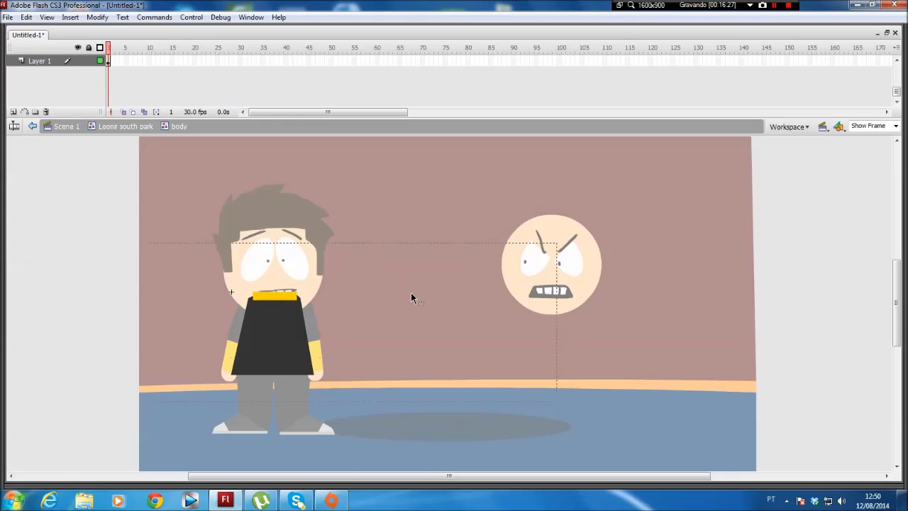
double_click(412, 291)
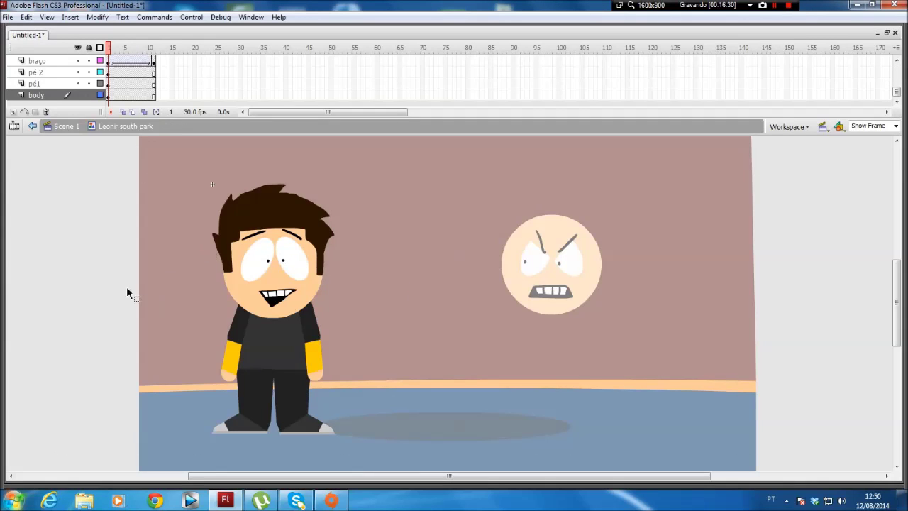
- Recolour the shirt in the first character's body symbol with the trousers' near-black and return to Scene 1
double_click(260, 343)
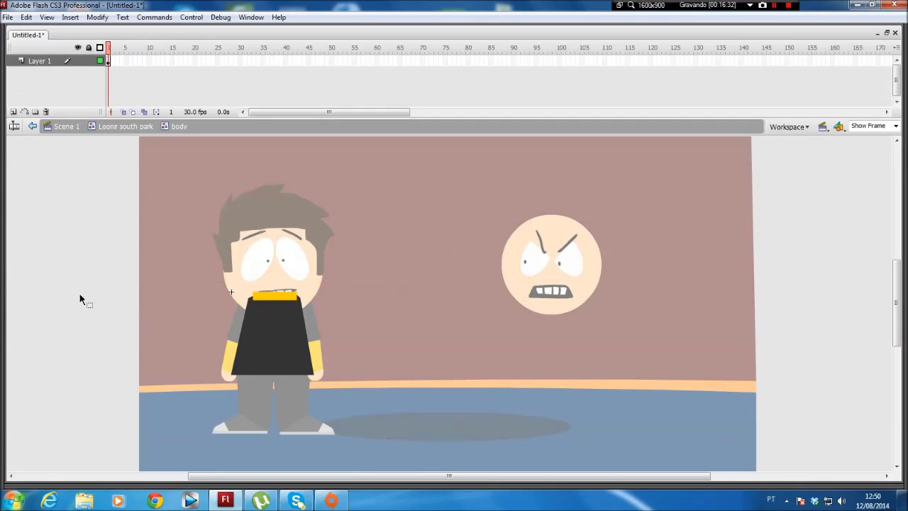
left_click(2, 263)
double_click(310, 282)
mouse_move(1, 216)
left_click(27, 202)
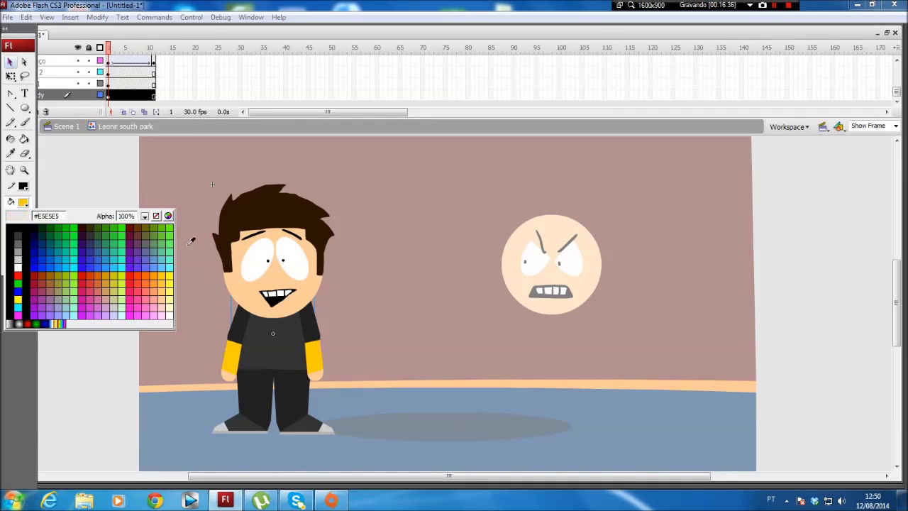
left_click(291, 388)
double_click(293, 356)
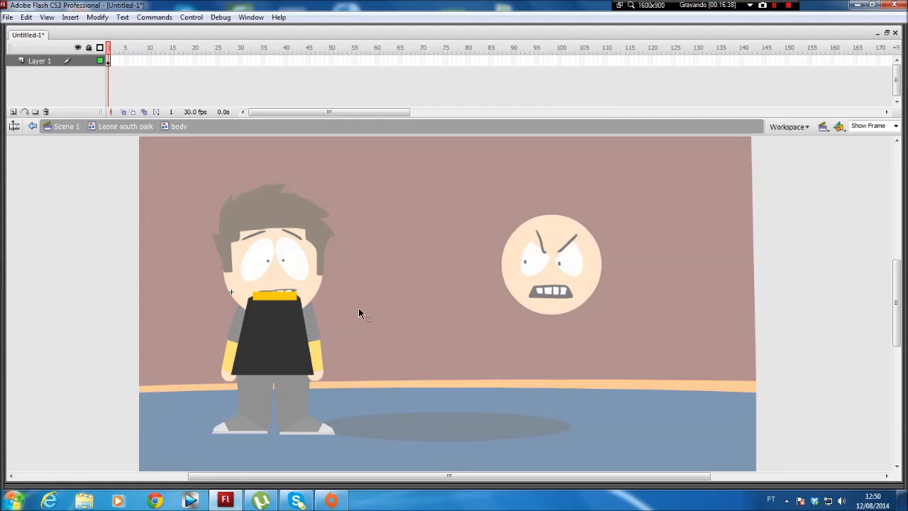
left_click(268, 331)
double_click(383, 320)
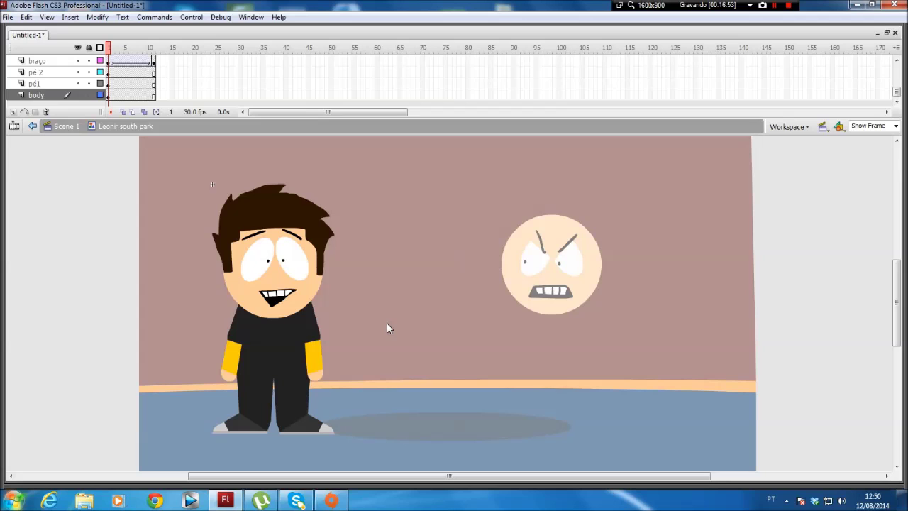
double_click(507, 328)
left_click_drag(115, 50, 90, 77)
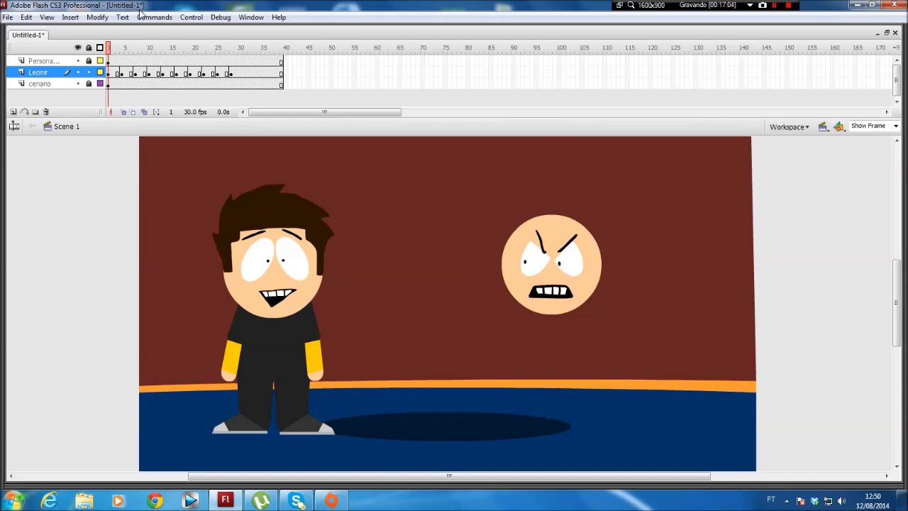